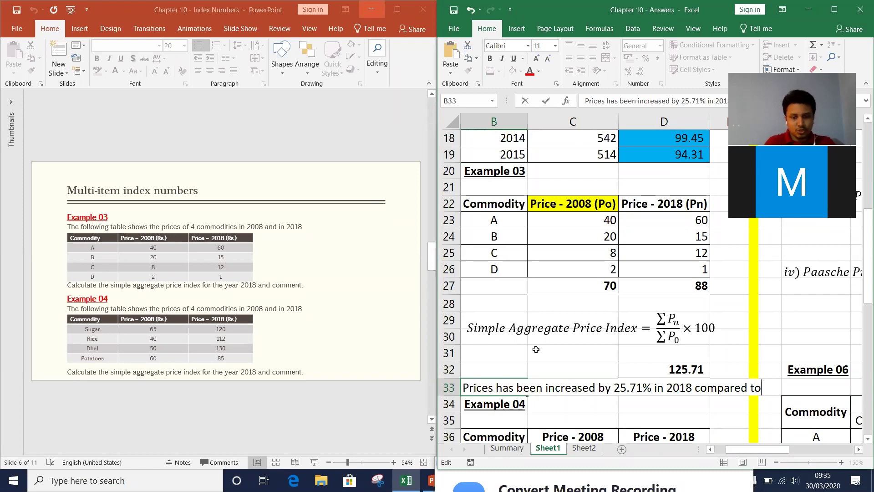
Step: Complete the Example 03 comment in B33 so it ends with "compared to 2008." and maximize the workbook window
type(".")
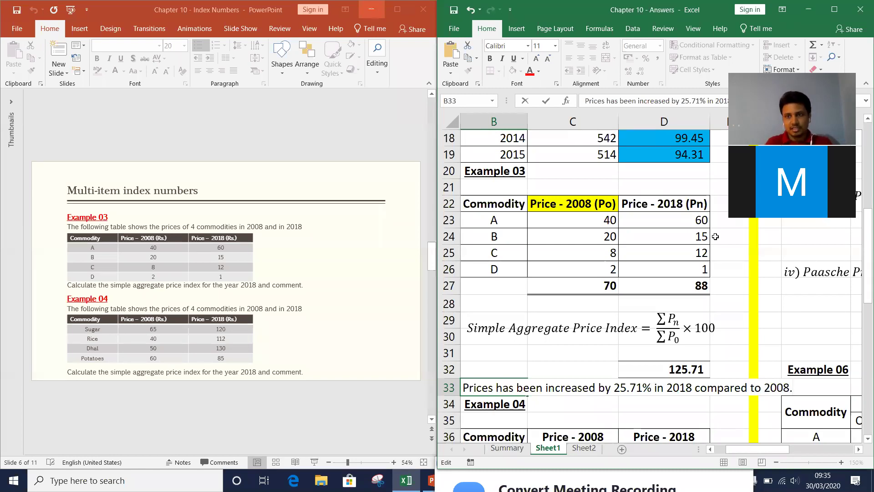
left_click(834, 9)
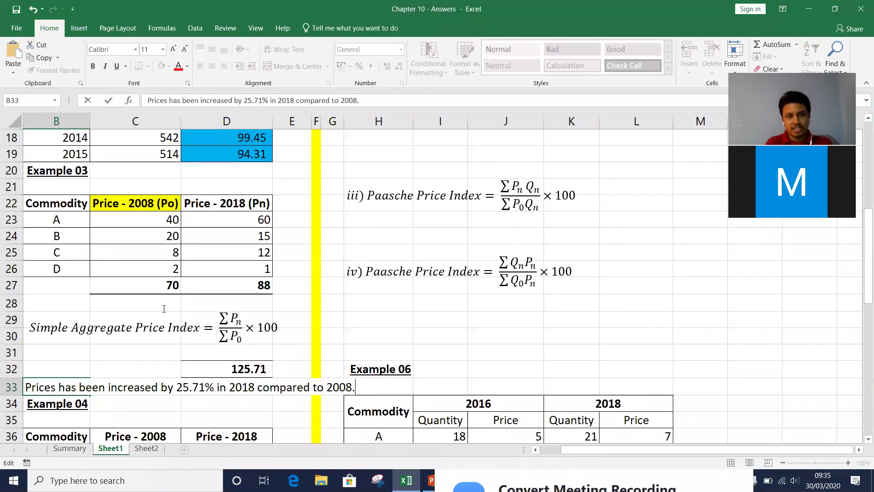
left_click(162, 324)
left_click(848, 463)
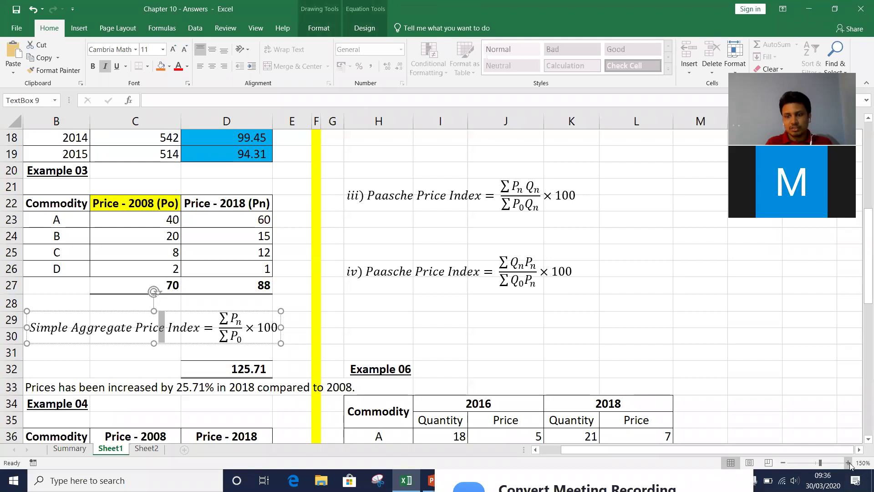
left_click(58, 312)
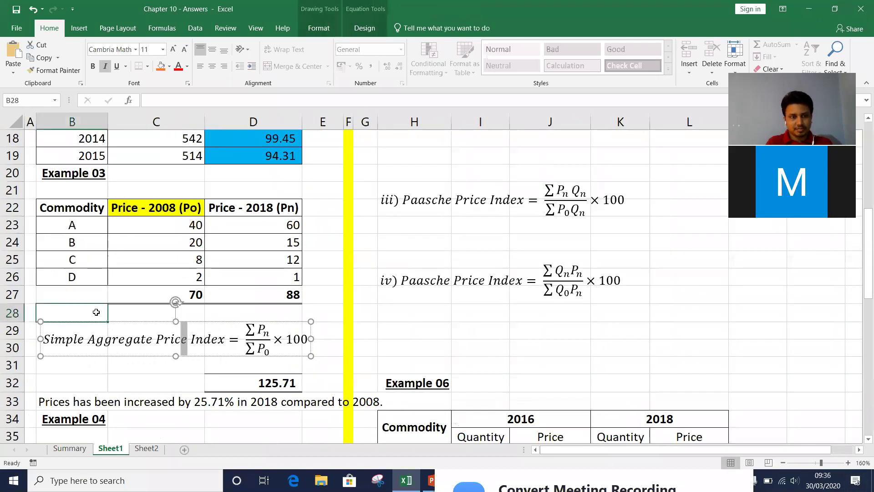
Step: Insert two new columns to the left of column E, each as wide as column D
scroll(330, 303, "down", 1)
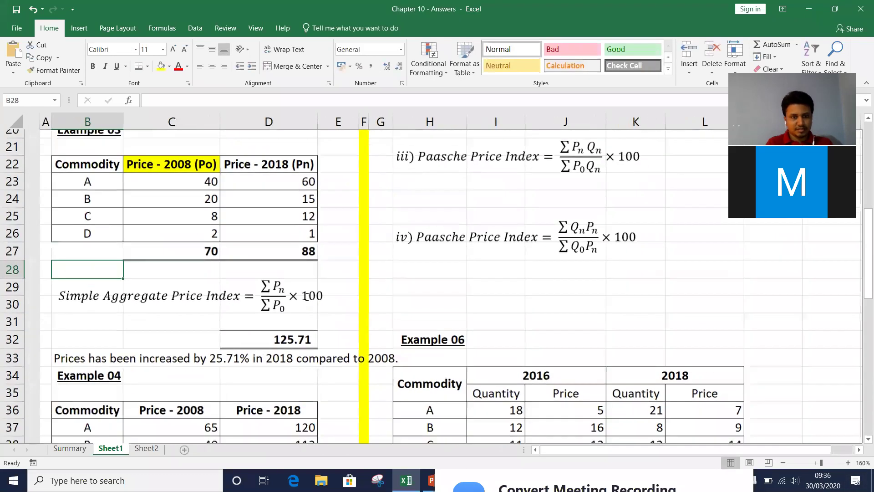
left_click(324, 122)
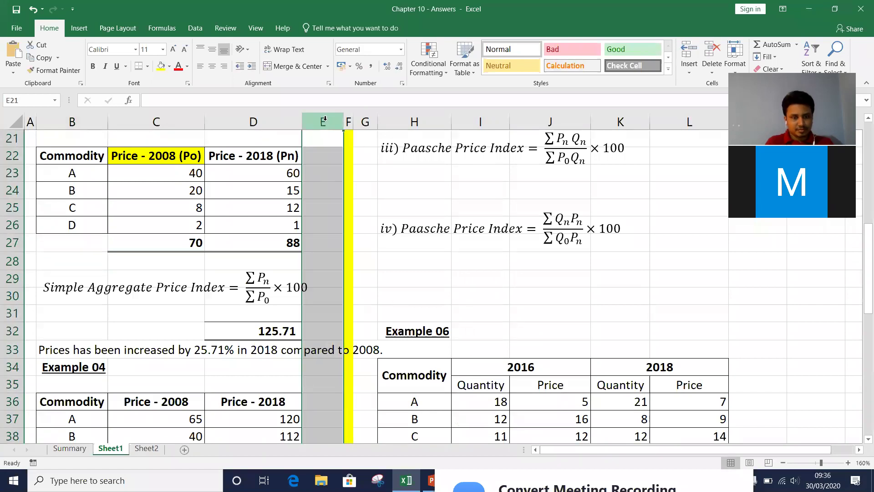
key("ctrl+v")
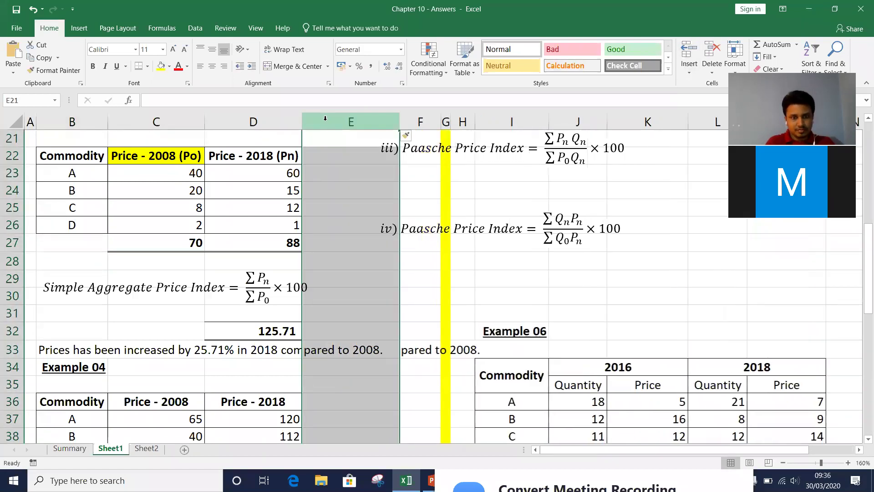
left_click(140, 382)
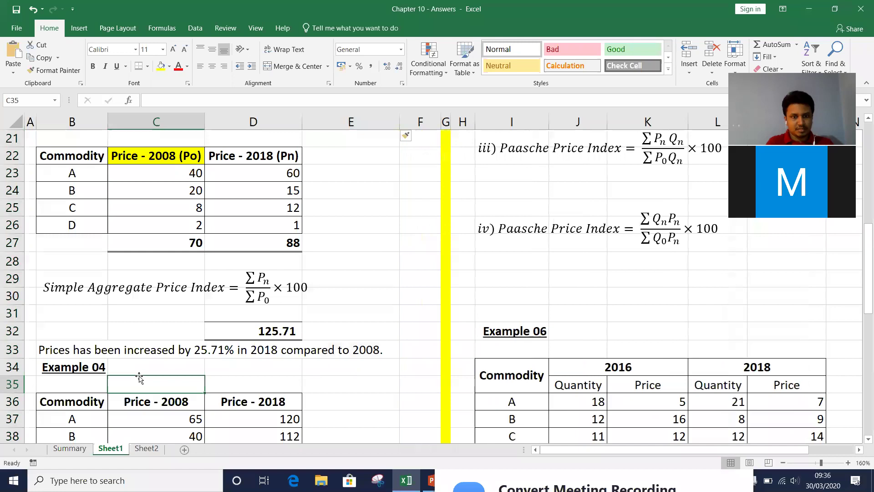
left_click(352, 123)
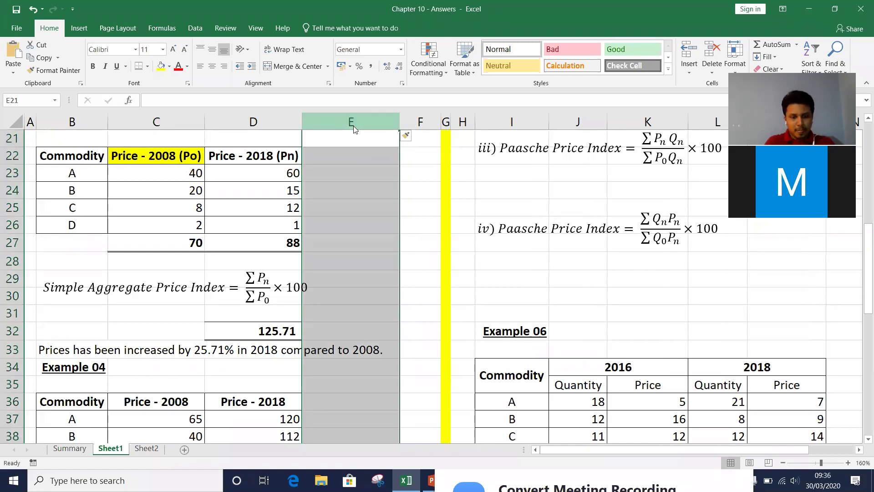
key("ctrl+v")
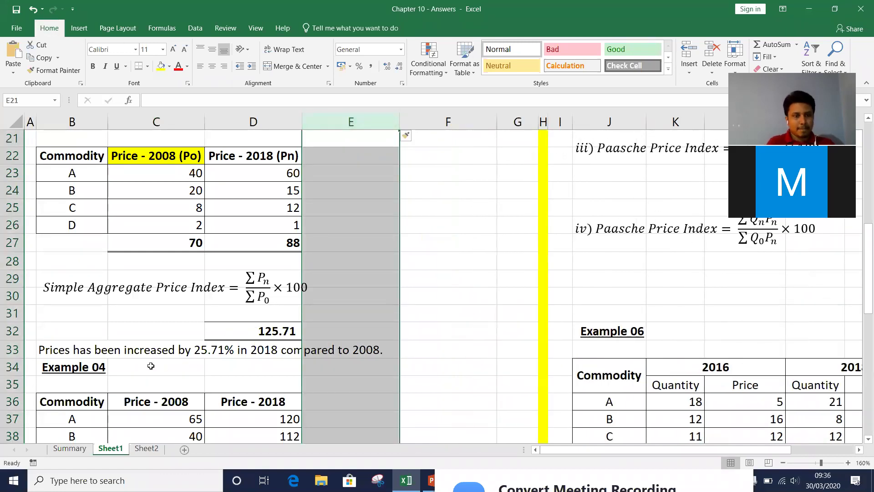
Step: Switch to the PowerPoint presentation, maximize its window and read the Example 04 question on the Multi-item index numbers slide
left_click(146, 366)
key("Down")
key("Down")
key("Down")
key("Down")
key("Down")
key("Down")
key("Down")
key("Down")
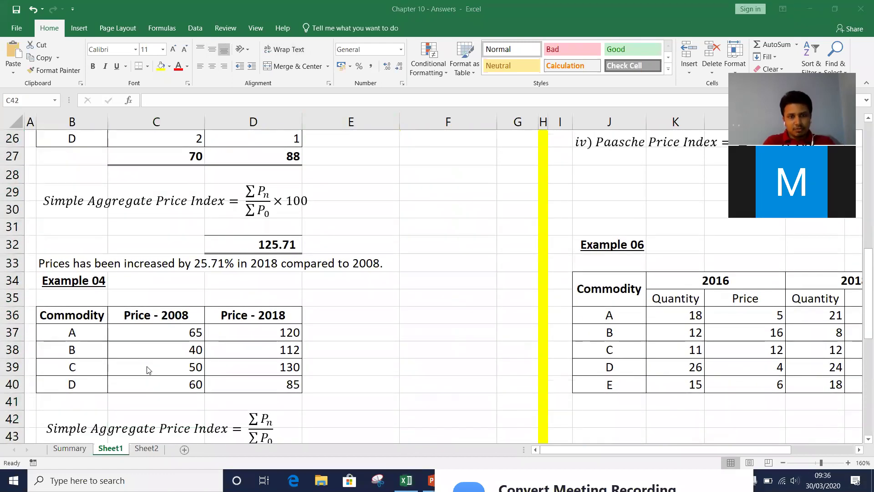
key("alt+Tab")
key("alt+Tab")
key("alt+Tab")
key("alt+Tab")
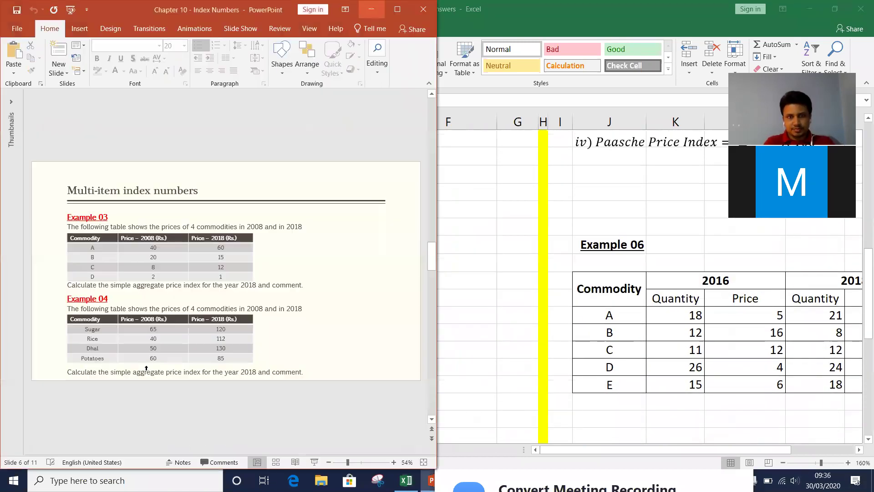
key("super+Up")
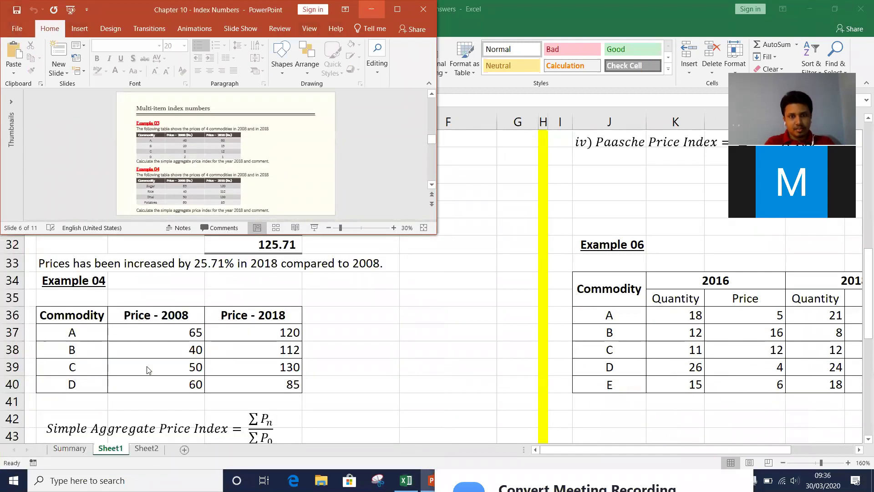
key("super+Up")
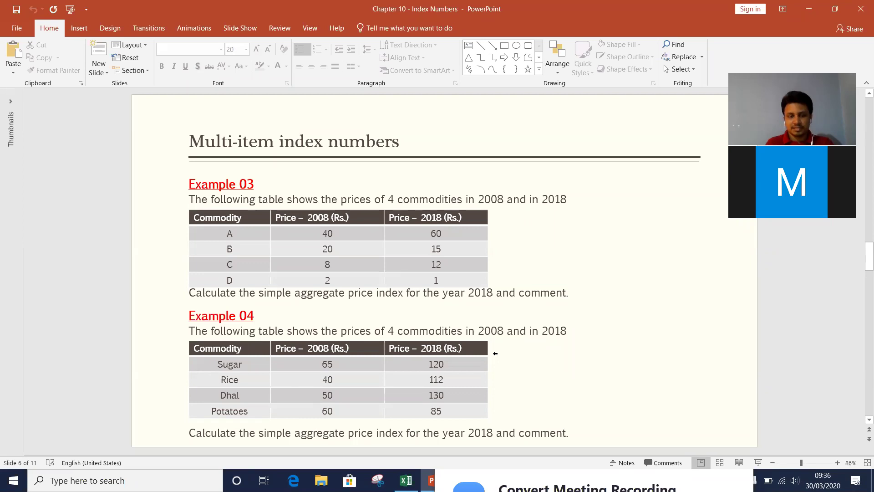
Step: Switch back to the Excel workbook and compare its Example 04 price table with the table on the PowerPoint slide
key("alt+Tab")
key("alt+Tab")
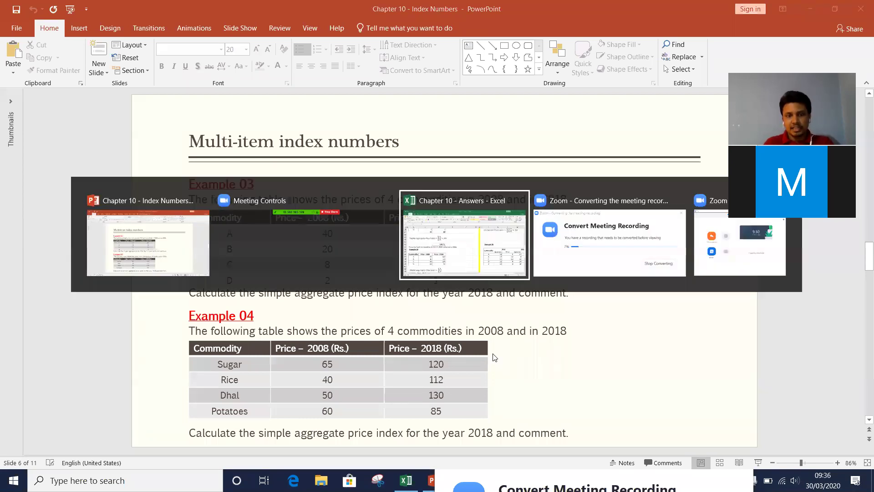
key("Down")
key("Down")
key("Down")
key("Down")
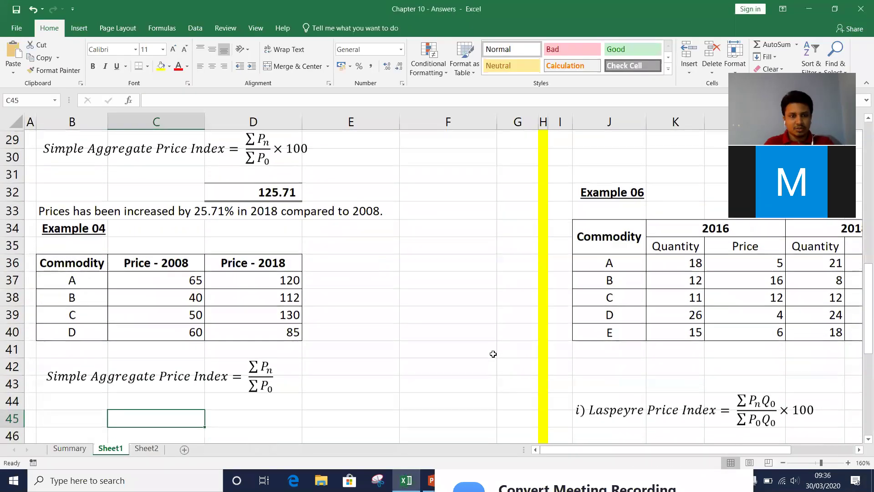
key("Up")
key("Up")
key("Up")
key("alt+Tab")
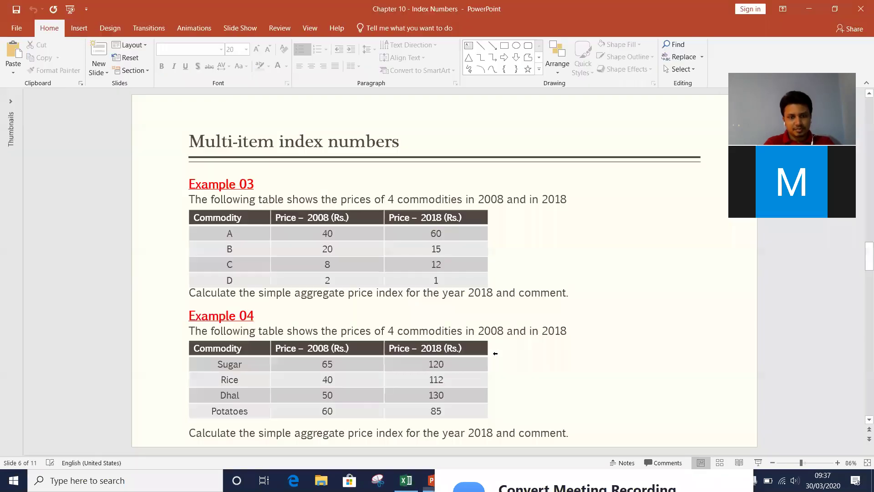
key("alt+Tab")
key("Up")
key("Up")
key("Up")
key("Up")
key("Left")
key("Up")
key("Right")
key("Right")
key("Down")
key("Down")
key("Down")
key("Down")
key("Left")
key("Down")
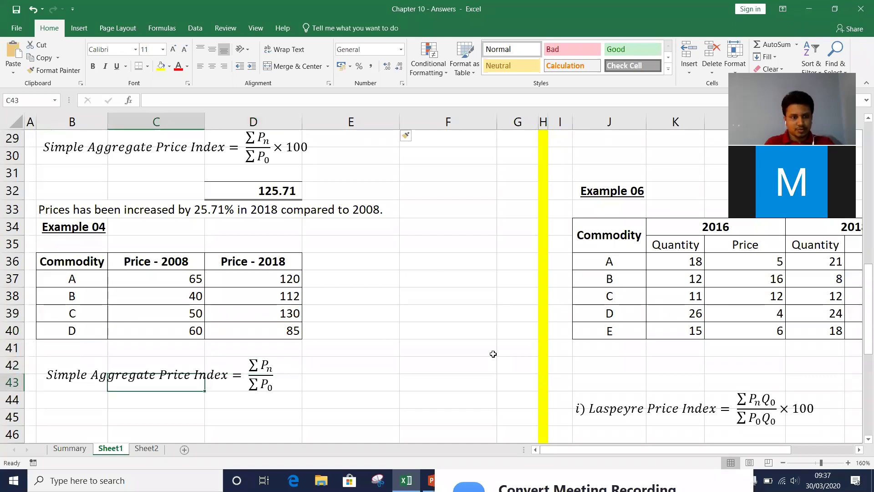
Step: Append "× 100" to the Simple Aggregate Price Index equation beneath the Example 04 table
left_click(77, 379)
left_click(273, 380)
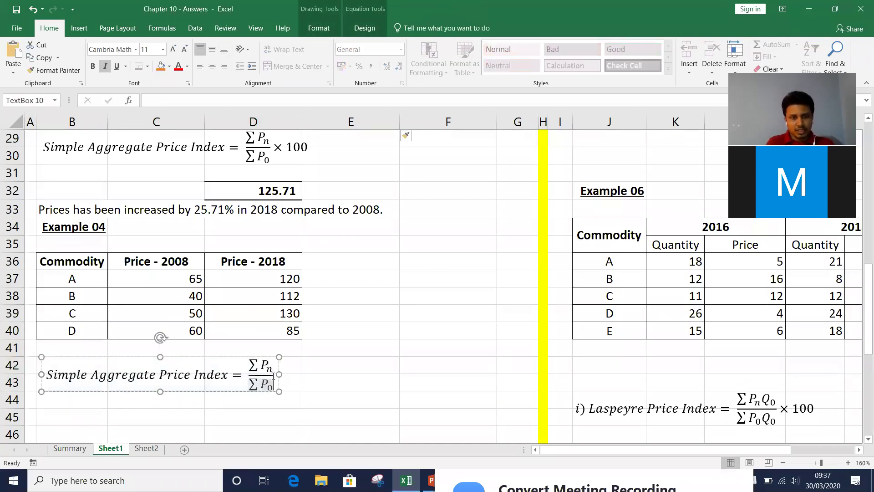
left_click(273, 371)
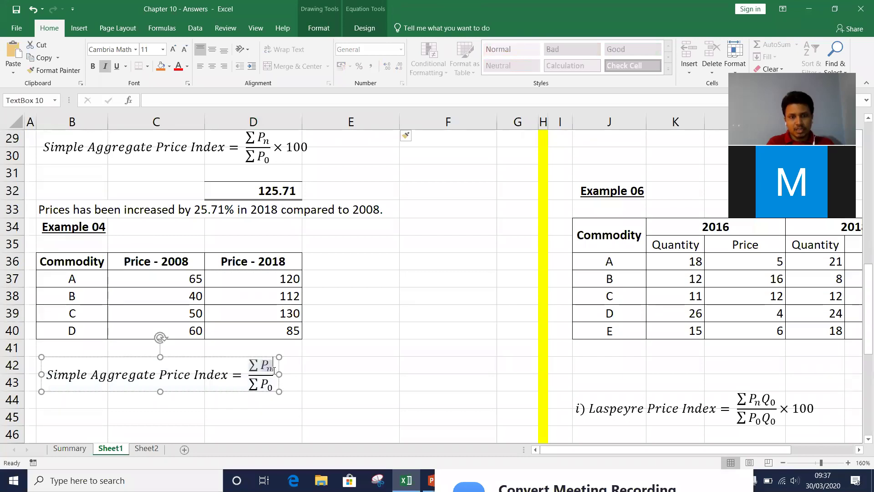
key("Down")
key("Right")
key("Left")
key("Left")
key("shift+Home")
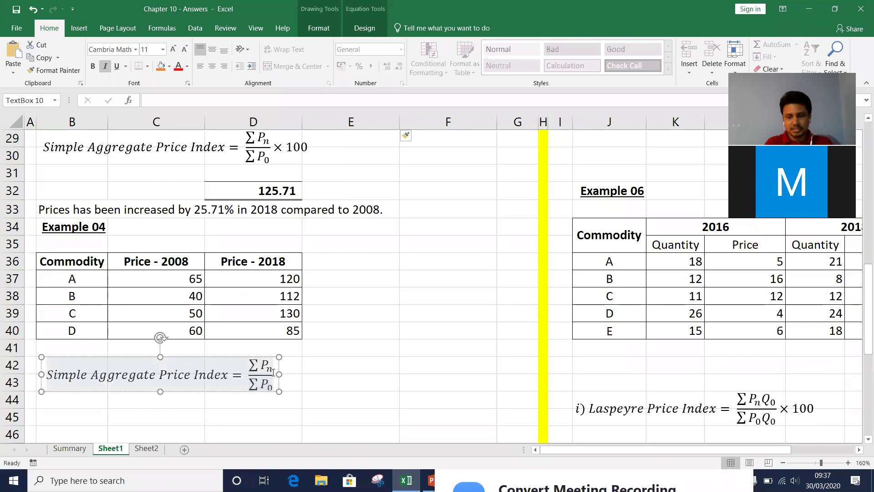
left_click(367, 28)
left_click(212, 49)
type("100")
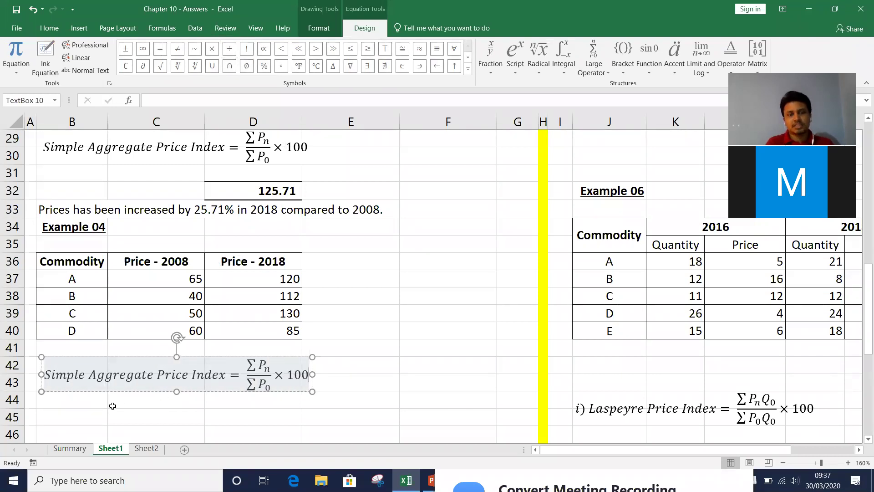
left_click(137, 414)
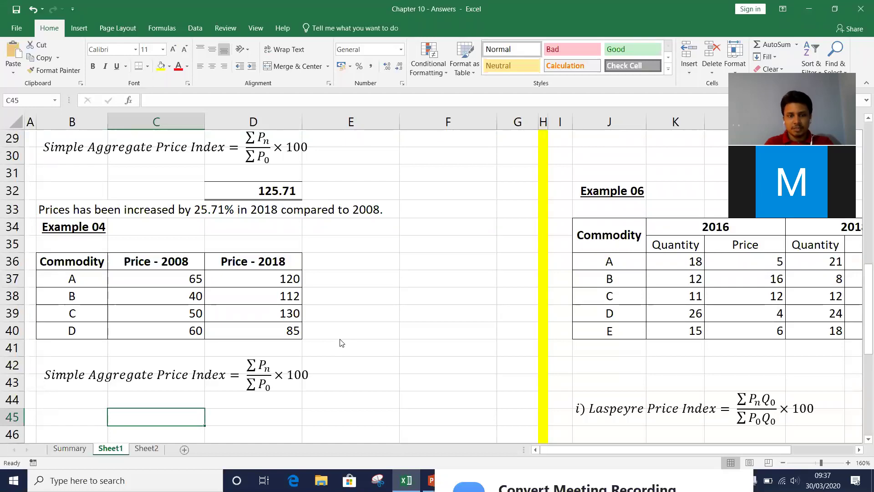
Step: Minimize the meeting recording's folder window and view the Example 04 question in PowerPoint again
key("alt+Tab")
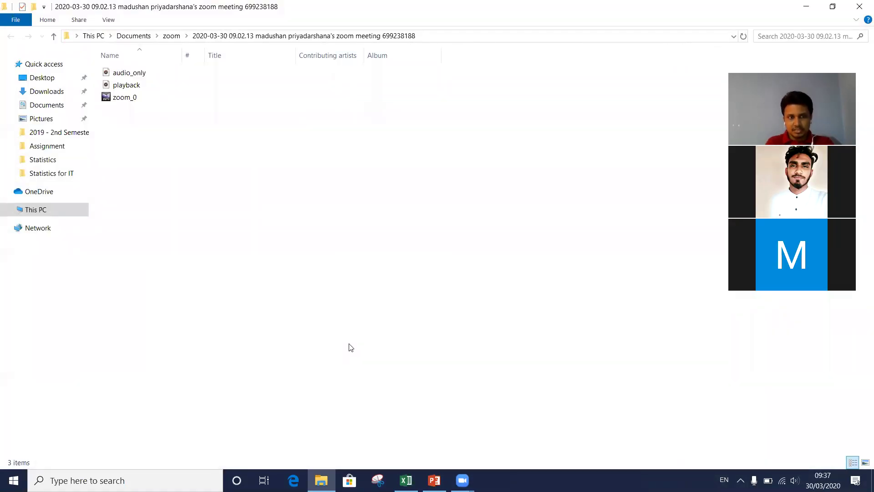
left_click(806, 6)
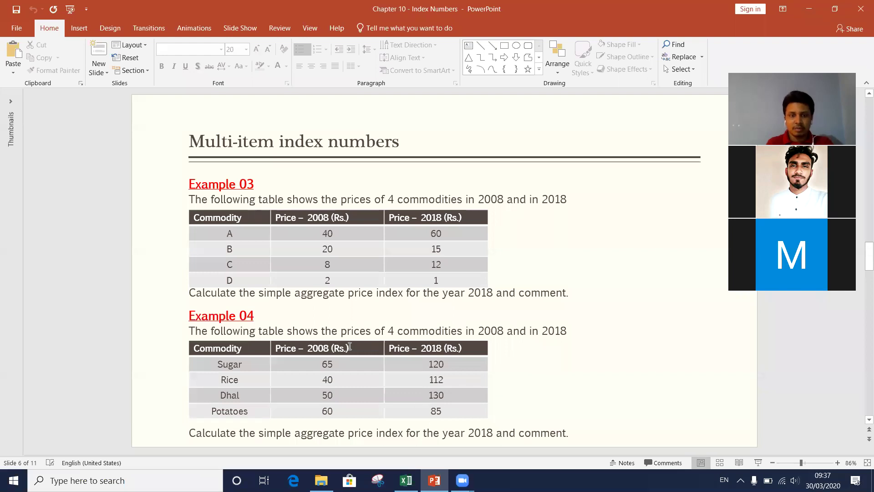
key("alt+Tab")
key("alt+Tab")
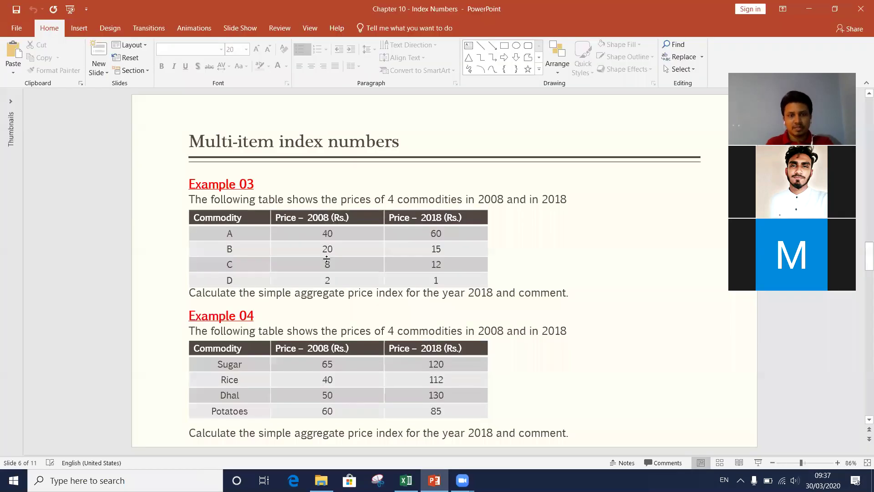
Step: Return to the Excel workbook and fill Example 04's "Price - 2008" header cell with yellow
key("alt+Tab")
key("Tab")
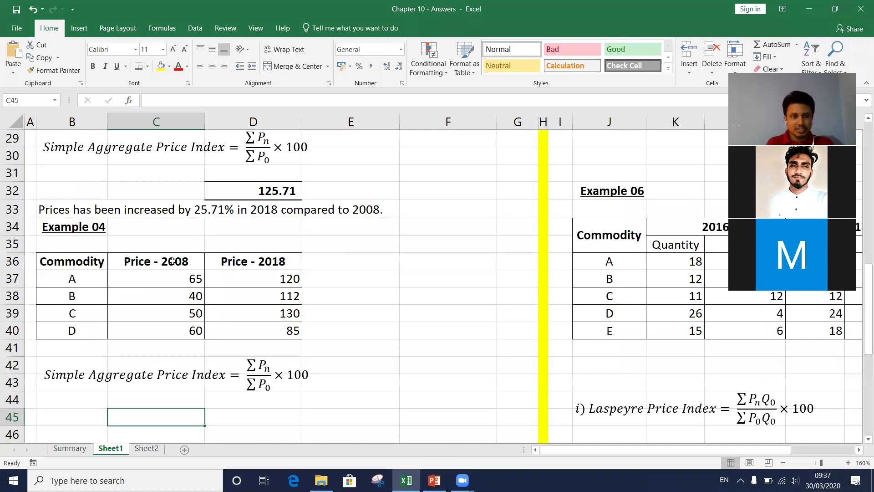
left_click(174, 262)
left_click(160, 66)
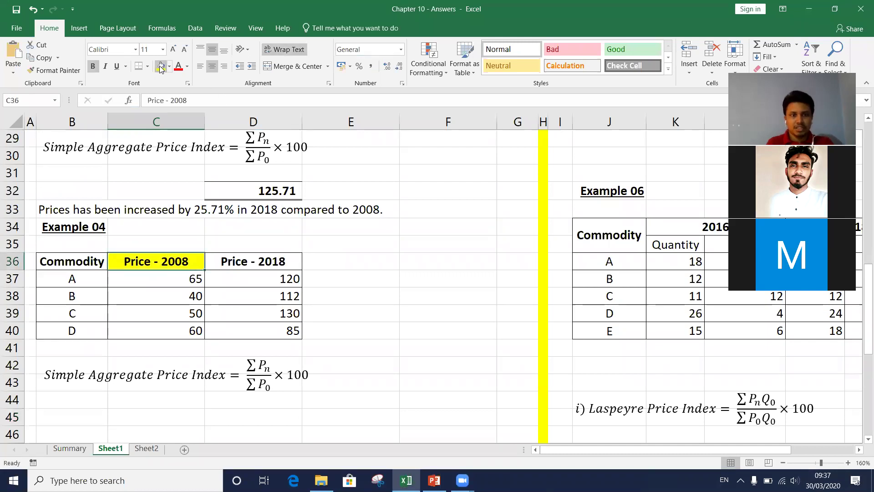
Step: Total Example 04's 2018 prices in D41 with =SUM(D37:D40) and make the total bold
key("Down")
key("Down")
key("Down")
key("Down")
key("Right")
key("Right")
key("Down")
key("Left")
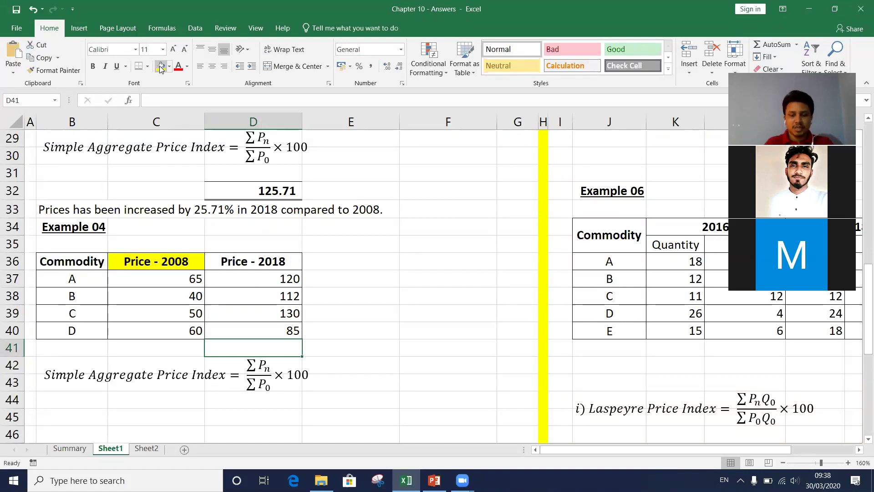
key("alt+equal")
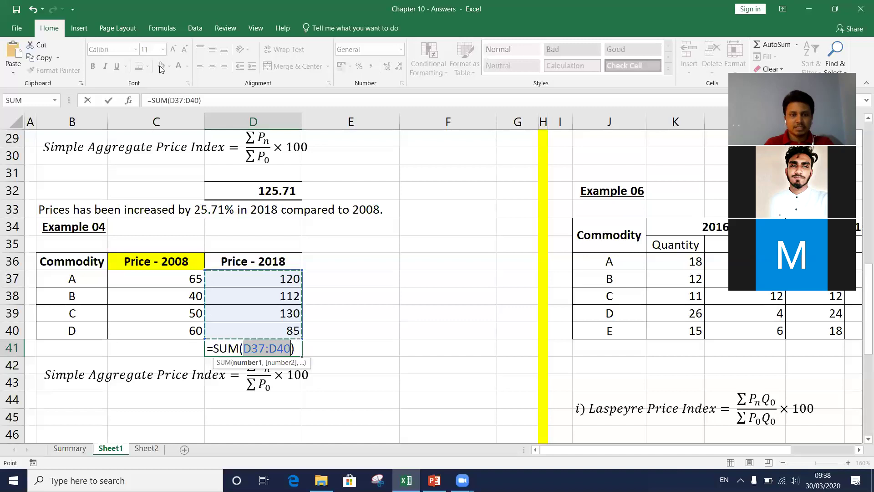
key("Return")
key("Up")
key("ctrl+b")
key("alt")
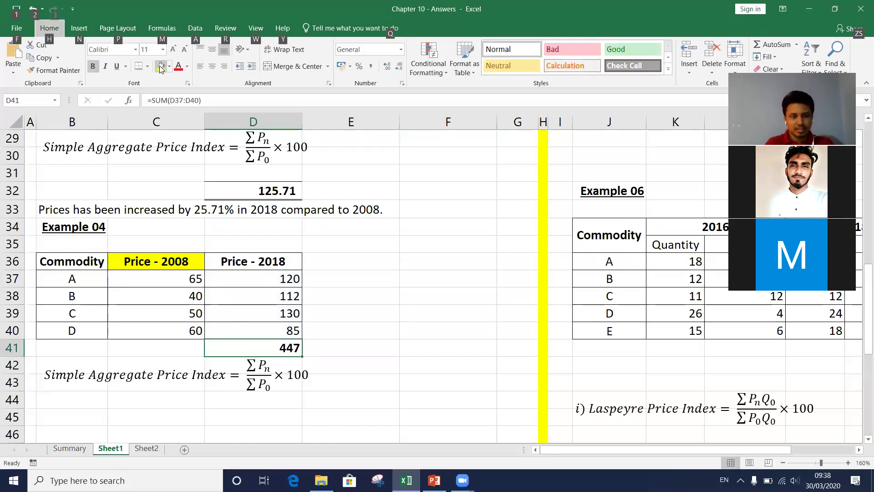
key("Escape")
Step: Total Example 04's 2008 prices in C41 with =SUM(C37:C40) and make the total bold
key("Left")
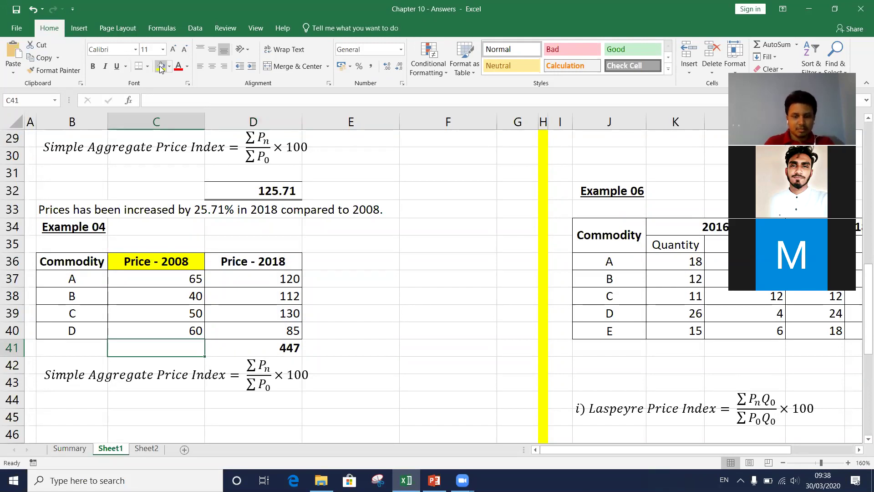
key("alt+equal")
key("Return")
key("Up")
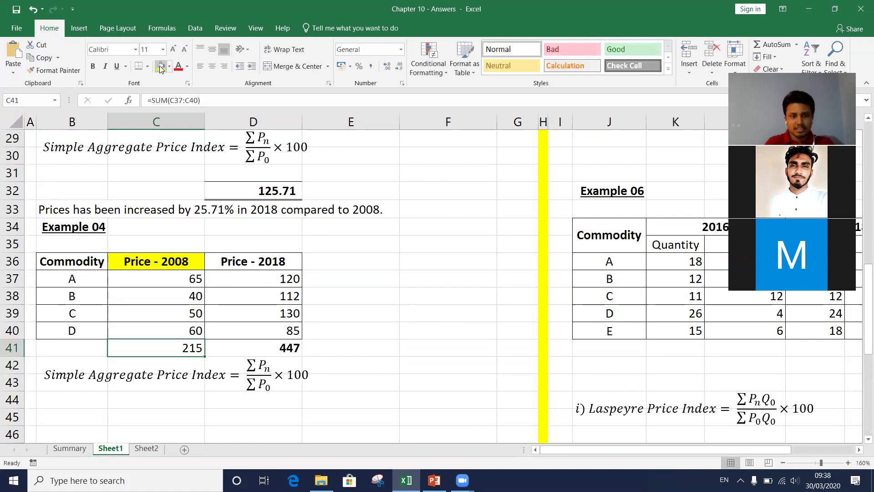
key("ctrl+b")
Step: Apply a double bottom border to the two price totals in C41:D41
key("shift+Right")
key("alt+h")
key("b")
key("b")
Step: Calculate Example 04's simple aggregate price index in D45 with =D41/C41*100
key("Down")
key("Down")
key("Down")
key("Down")
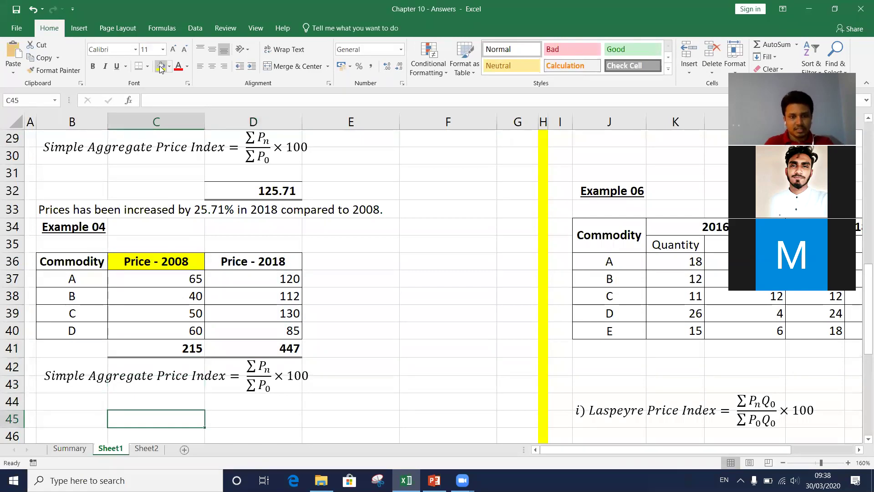
key("Right")
type("=")
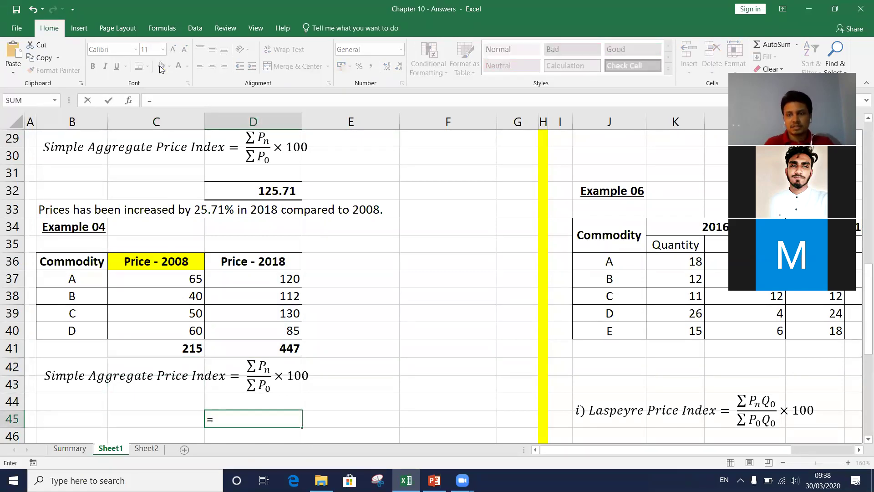
key("Up")
key("Up")
key("Up")
key("Up")
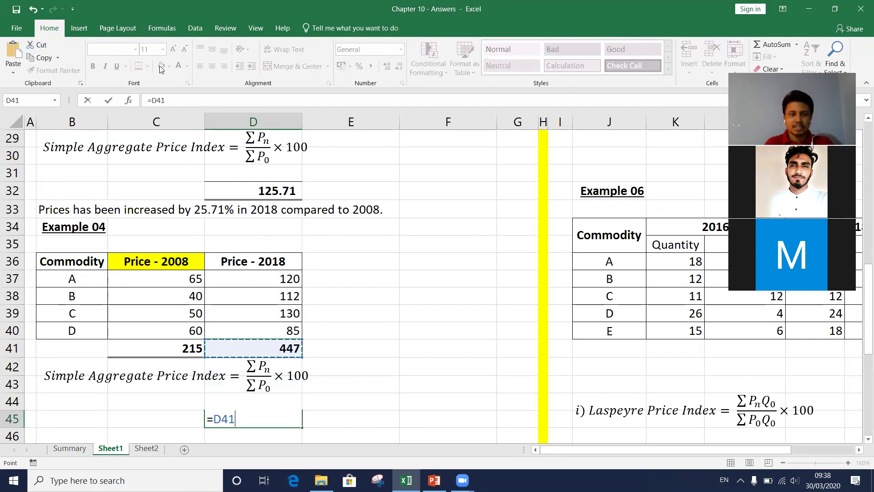
type("/")
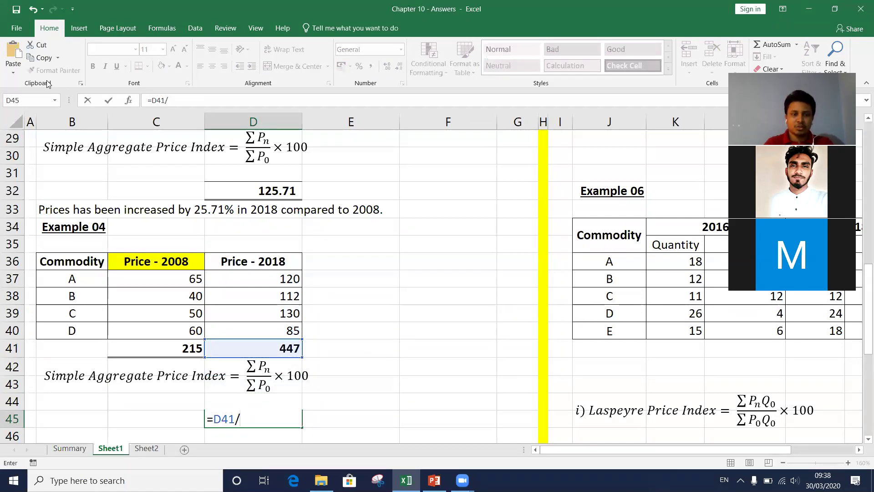
left_click(169, 348)
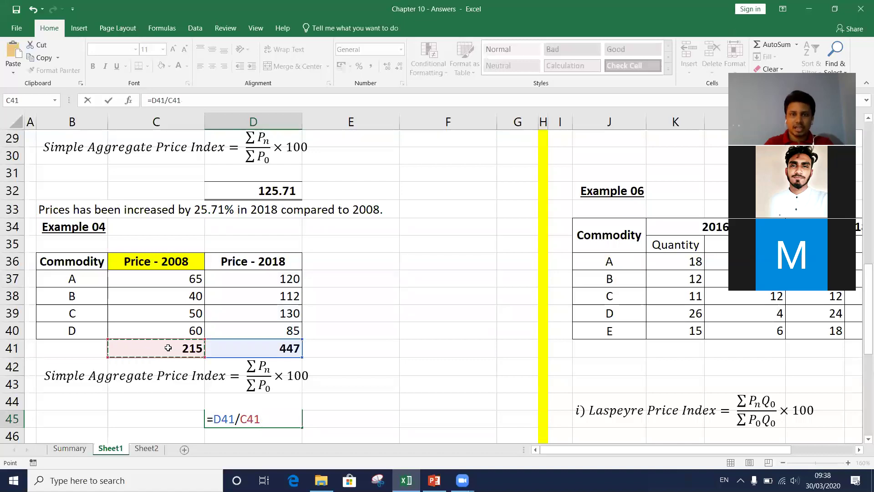
type("*100")
key("Return")
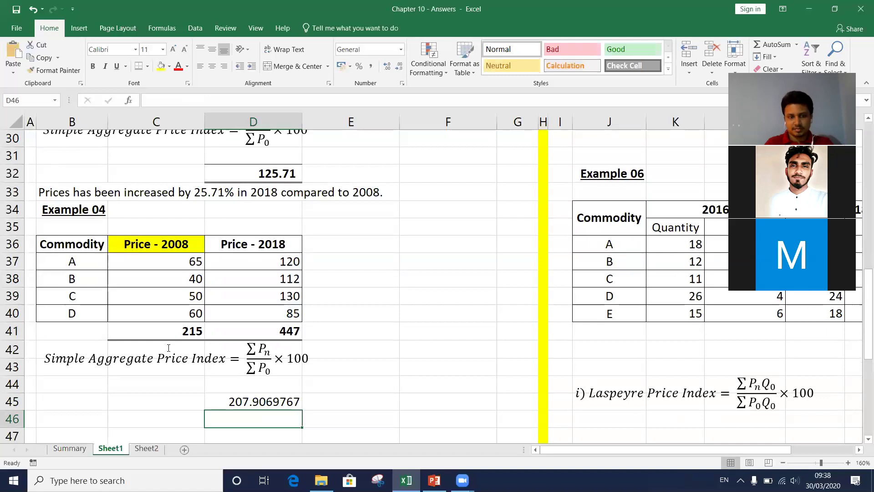
Step: Apply the comma number style with two decimals to the index result in D45
key("Up")
key("alt+h")
key("k")
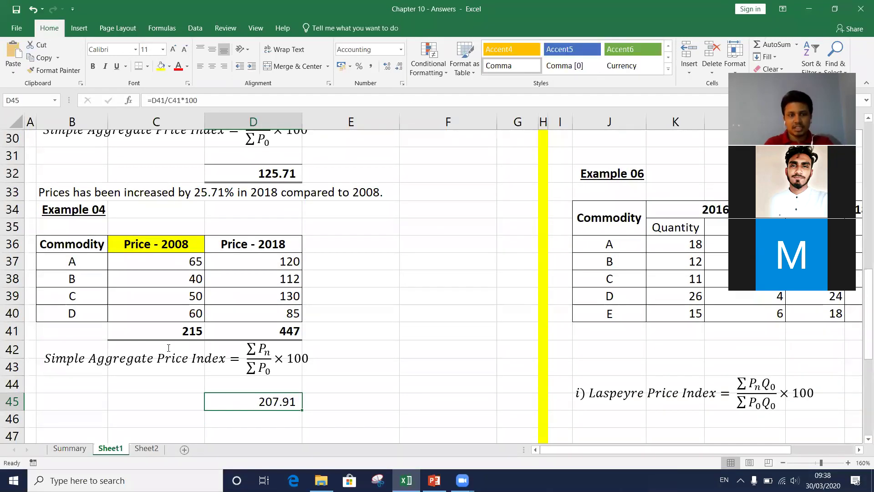
Step: Copy Example 03's comment sentence from B33 into B46 below Example 04's index result
key("Up")
key("Up")
key("Up")
key("Up")
key("Up")
key("Up")
key("Up")
key("Up")
key("Up")
key("Up")
key("Up")
key("Up")
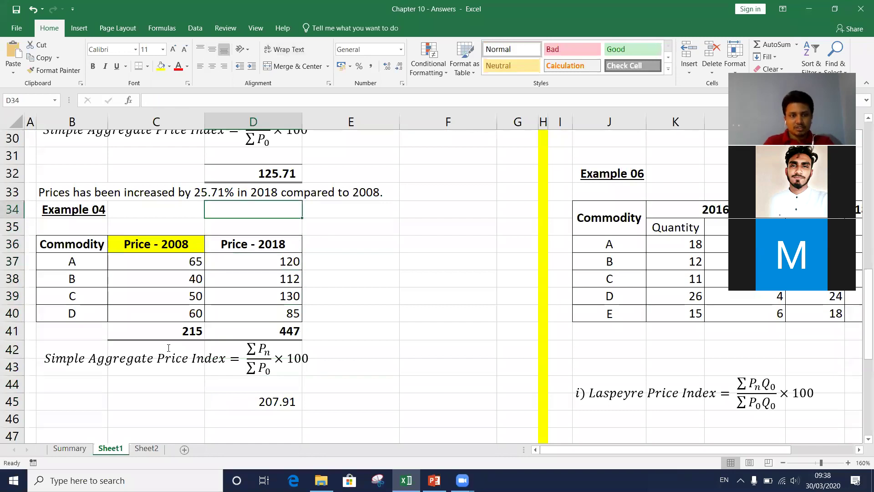
key("Left")
key("Left")
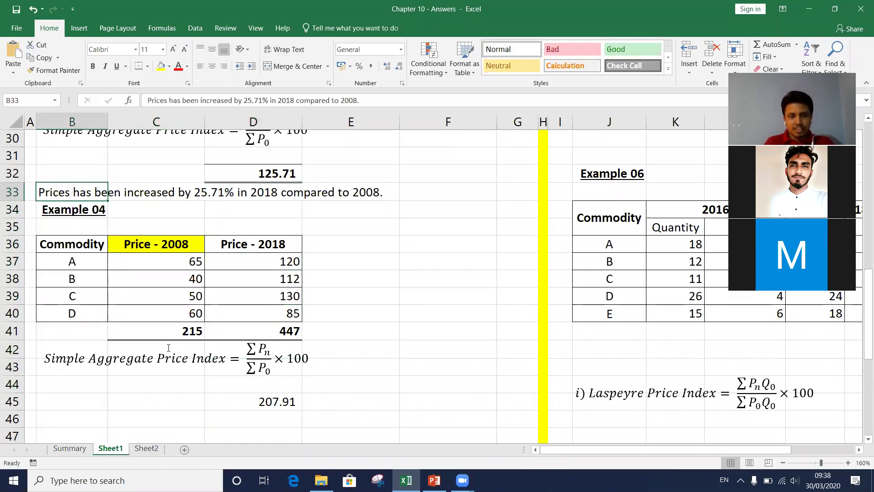
key("ctrl+c")
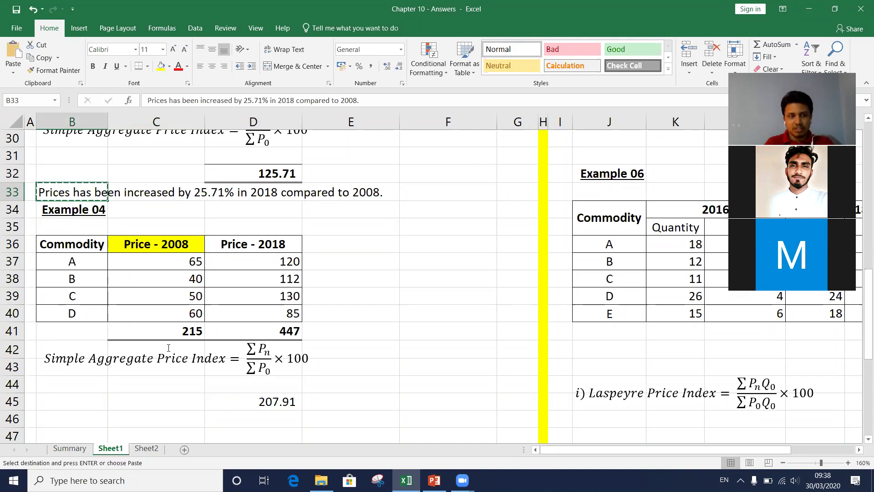
key("Down")
key("Down")
key("Down")
key("Down")
key("Down")
key("Down")
key("Down")
key("Down")
key("Down")
key("Down")
key("Down")
key("Down")
key("Down")
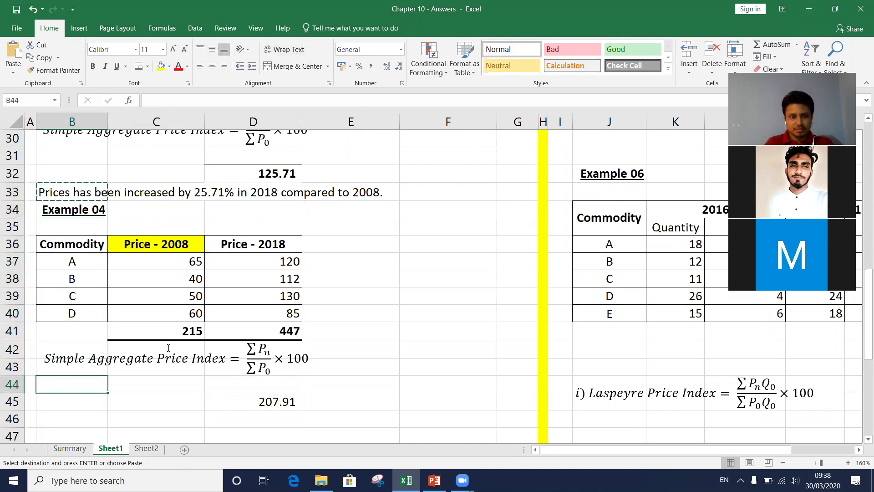
key("ctrl+v")
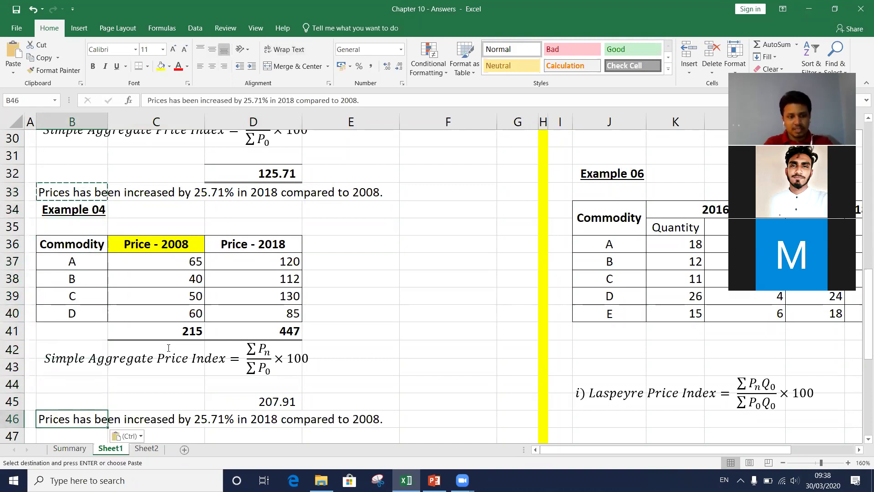
Step: Change the percentage in B46 so it reads "Prices has been increased by 107.91% in 2018 compared to 2008."
key("F2")
key("Home")
key("Right")
key("Right")
key("Right")
key("Right")
key("Right")
key("Right")
key("Right")
key("Right")
key("Right")
key("Right")
key("Right")
key("Right")
key("Right")
key("Right")
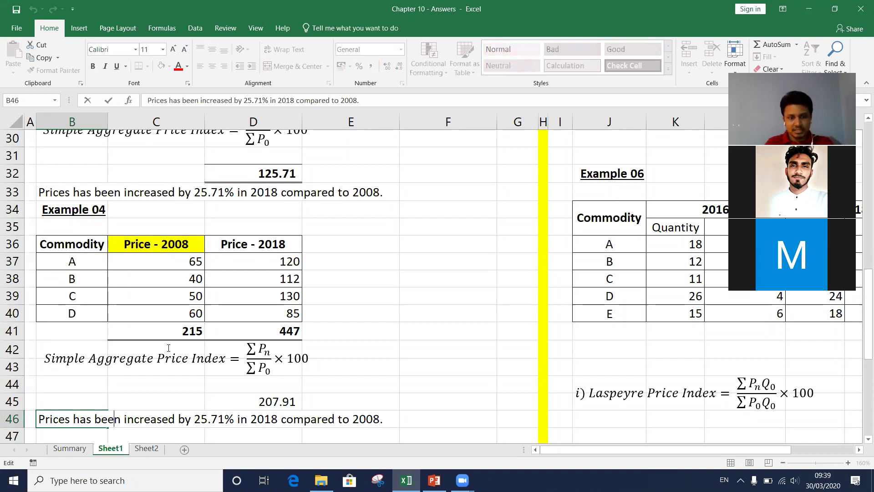
key("Right")
key("Right")
key("Right")
key("Right")
key("Right")
key("Right")
key("Right")
key("Right")
key("Right")
key("Right")
key("shift+Right")
key("shift+Right")
key("shift+Right")
key("shift+Right")
key("shift+Right")
type("107")
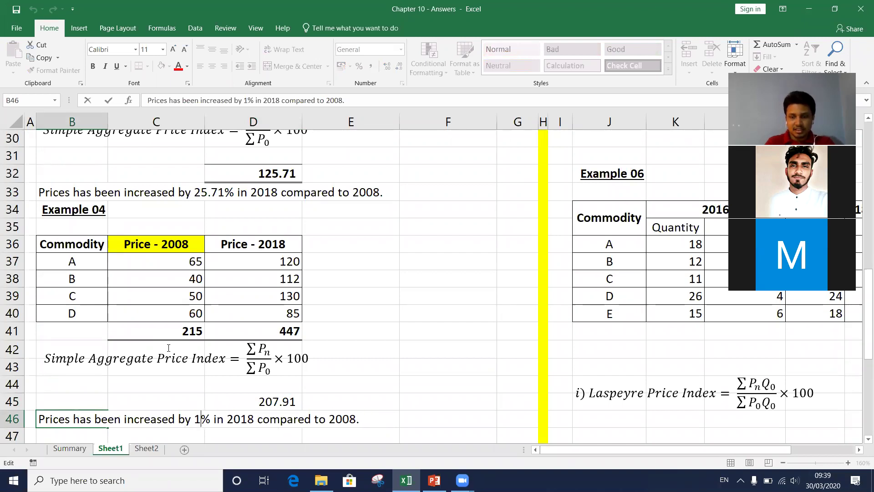
type(".91")
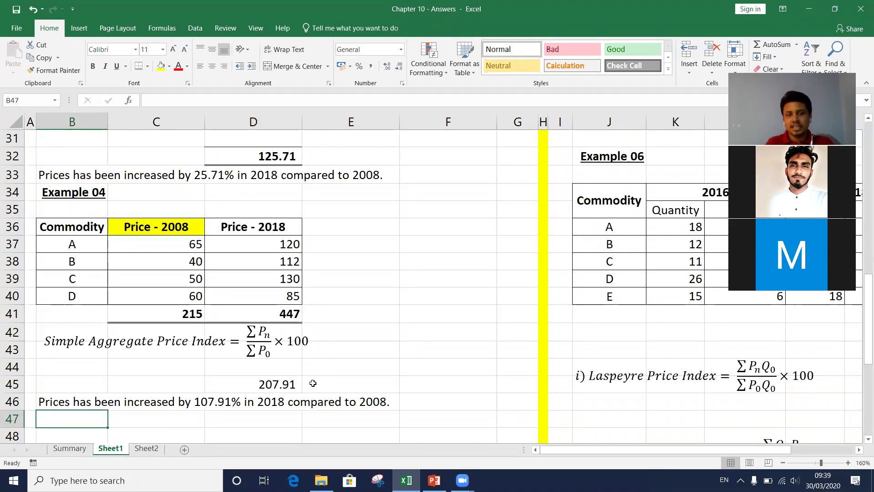
Step: Make the index result in D45 bold and give it a top and double bottom border
left_click(280, 385)
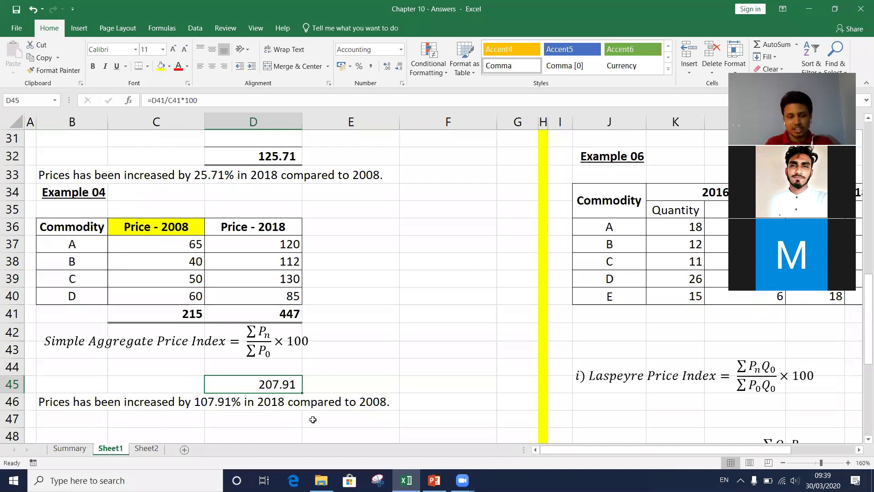
key("ctrl+b")
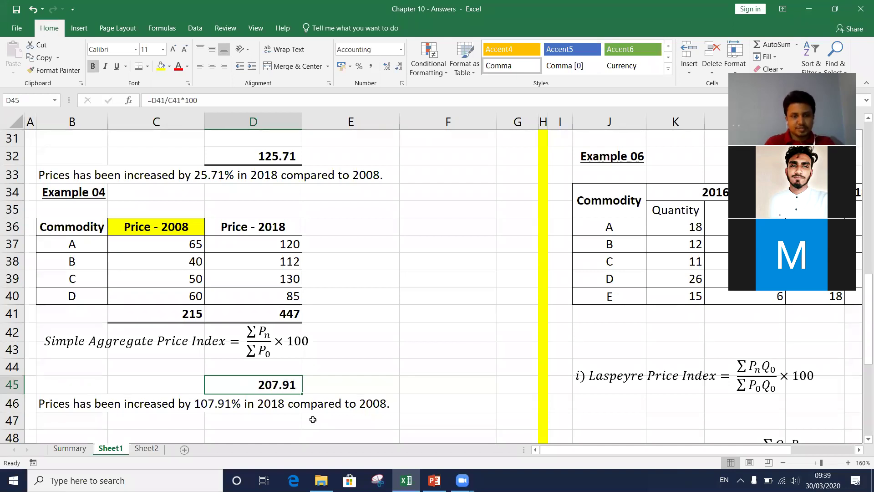
key("Left")
key("Right")
key("Right")
key("Left")
key("Down")
key("Left")
key("Left")
key("Up")
key("Right")
key("Right")
key("Up")
key("Left")
key("Up")
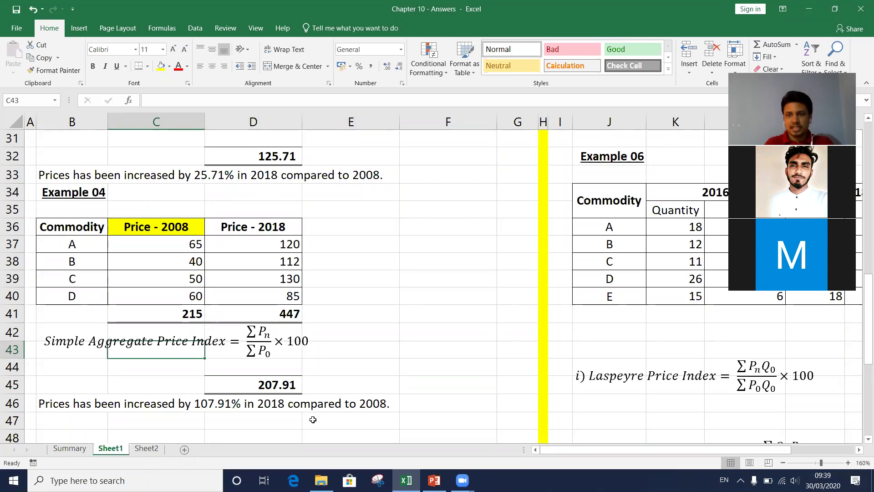
Step: Review Example 04's 2008 prices and their total, and switch to the PowerPoint slide with the Example 03 and 04 questions
key("Up")
key("Up")
key("Up")
key("Up")
key("Up")
key("Up")
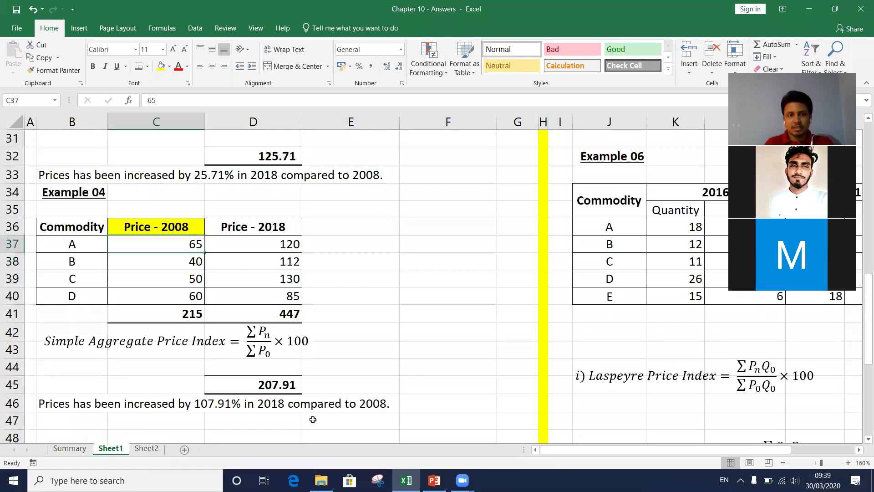
key("Down")
key("Up")
key("Up")
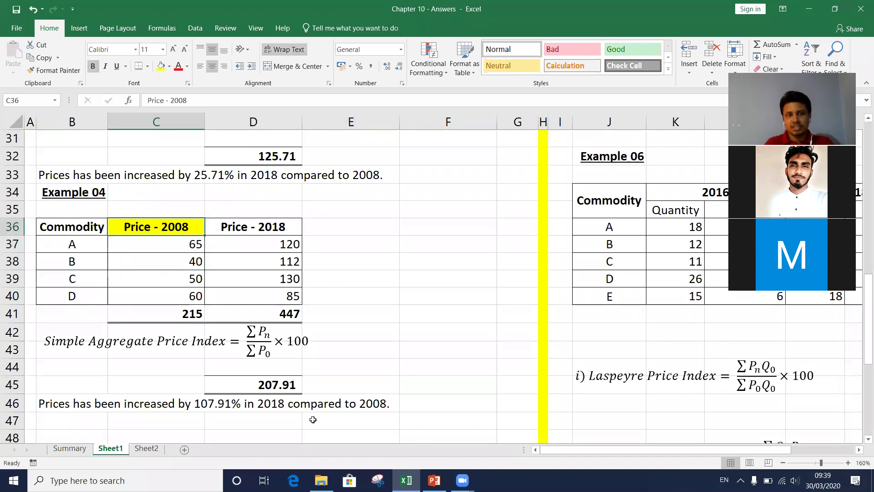
key("Down")
key("Down")
key("Down")
key("Down")
key("Down")
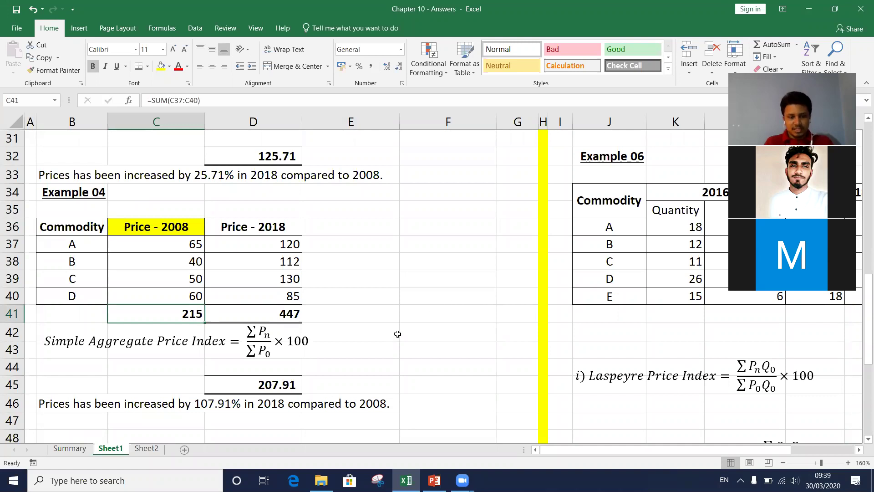
key("alt+Tab")
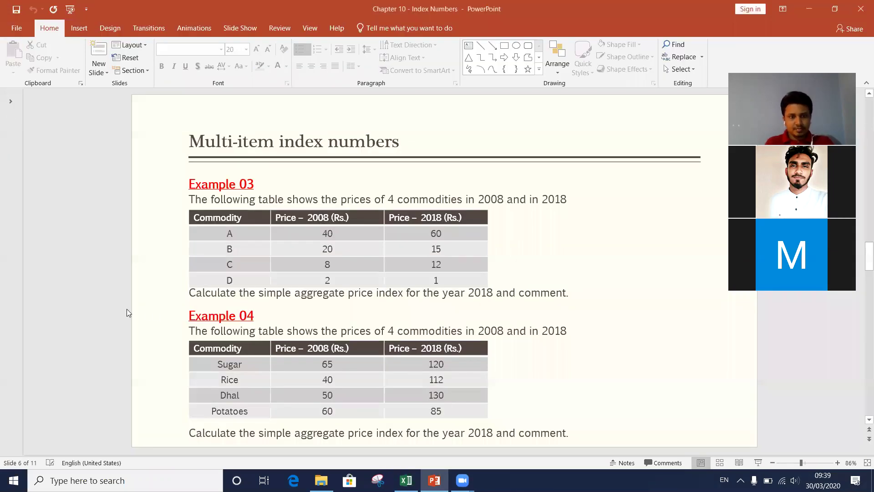
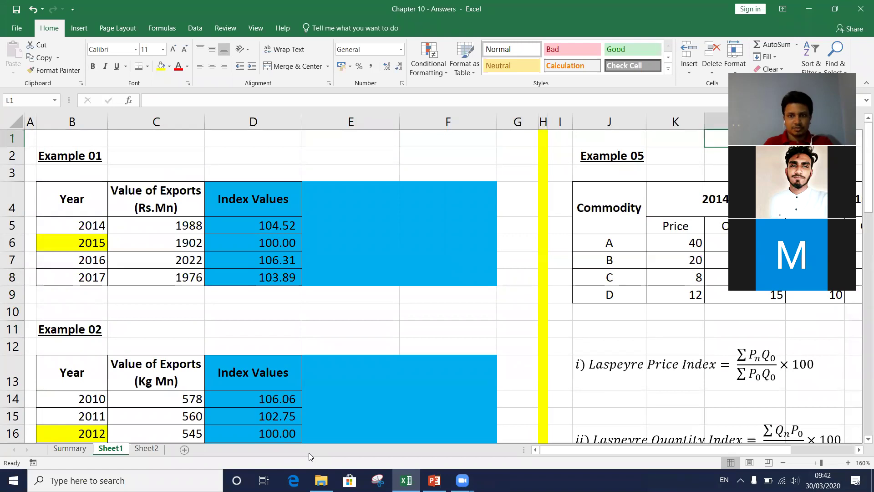
Step: Fill the 2014 header cell of Example 05's table on Sheet1 of the Excel workbook with yellow
key("Left")
key("Left")
key("Left")
key("Left")
key("Left")
key("Left")
key("Left")
key("Left")
key("Left")
key("Left")
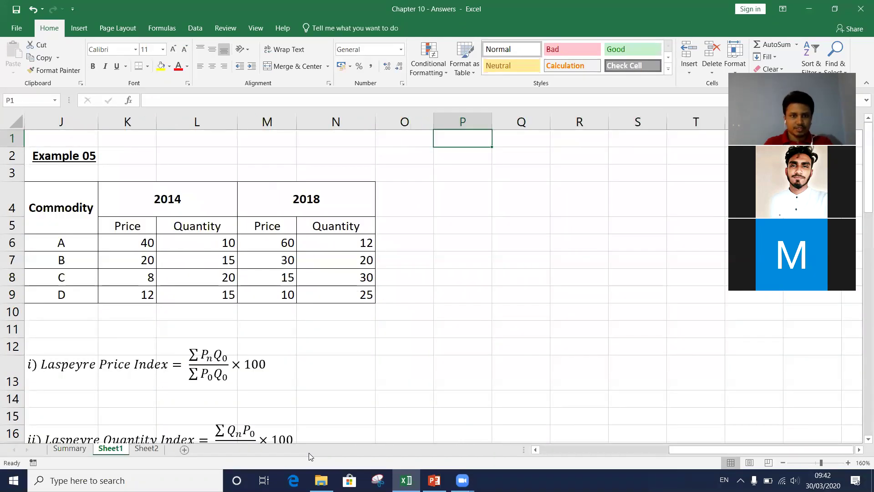
key("Right")
key("Left")
key("Right")
key("Down")
key("Down")
key("Down")
key("Right")
key("Right")
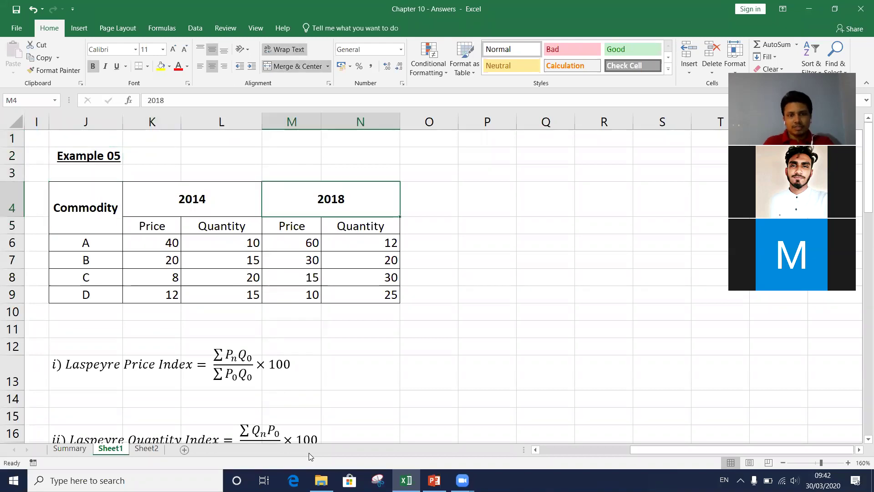
key("Left")
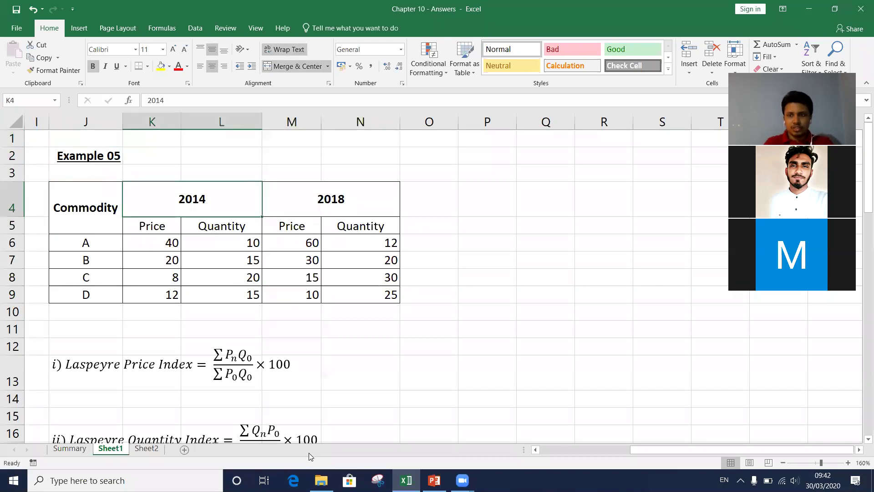
key("Right")
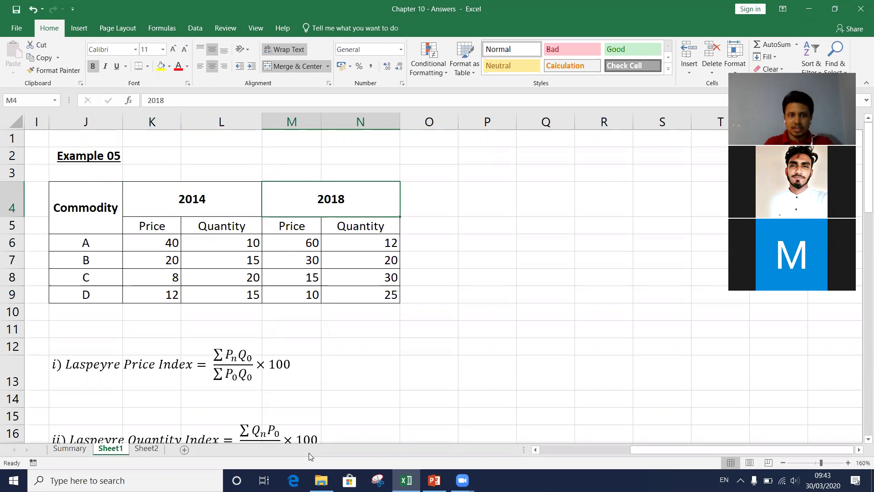
key("Left")
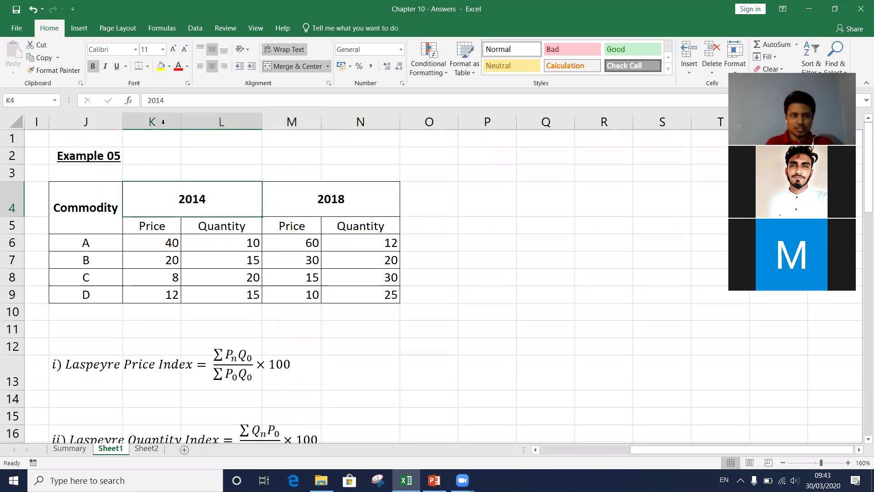
left_click(160, 66)
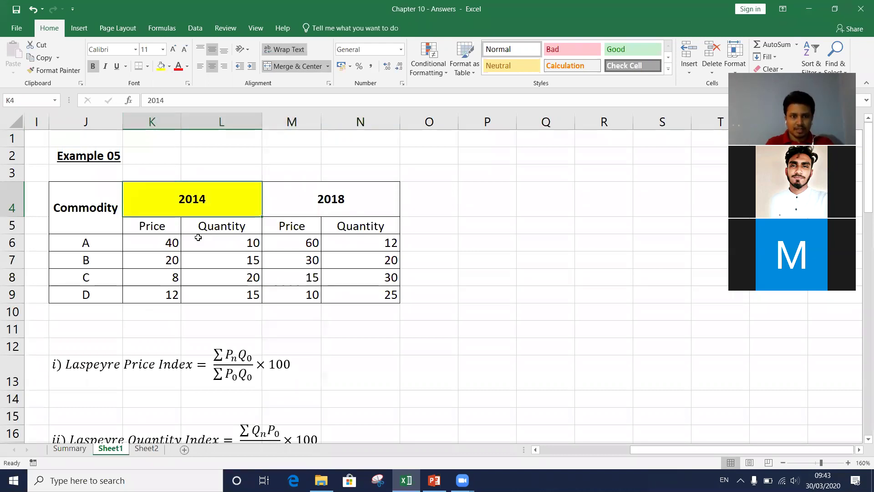
Step: Change the 2014 price header in K5 of Example 05's table to "Price (Po)"
left_click_drag(170, 241, 367, 291)
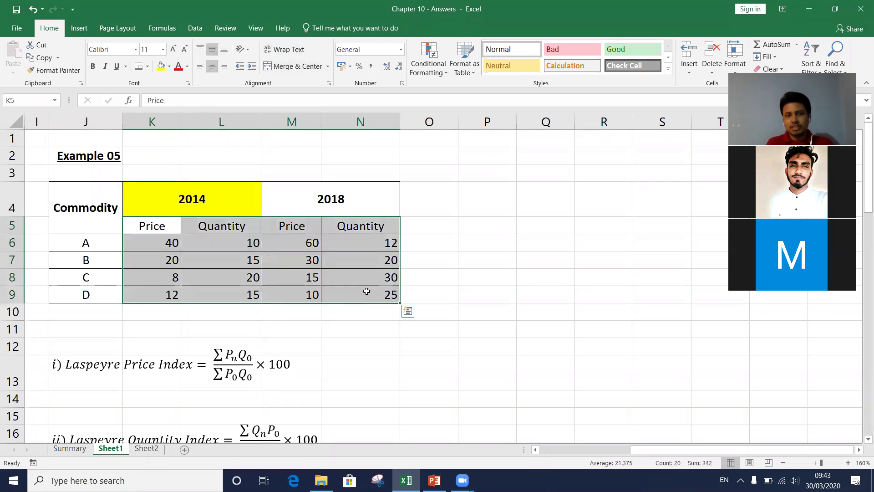
double_click(169, 224)
type("(")
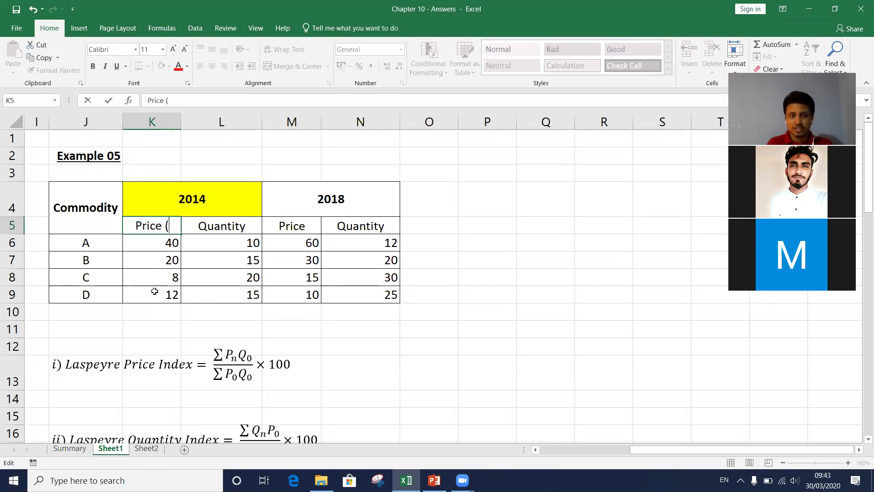
type("P")
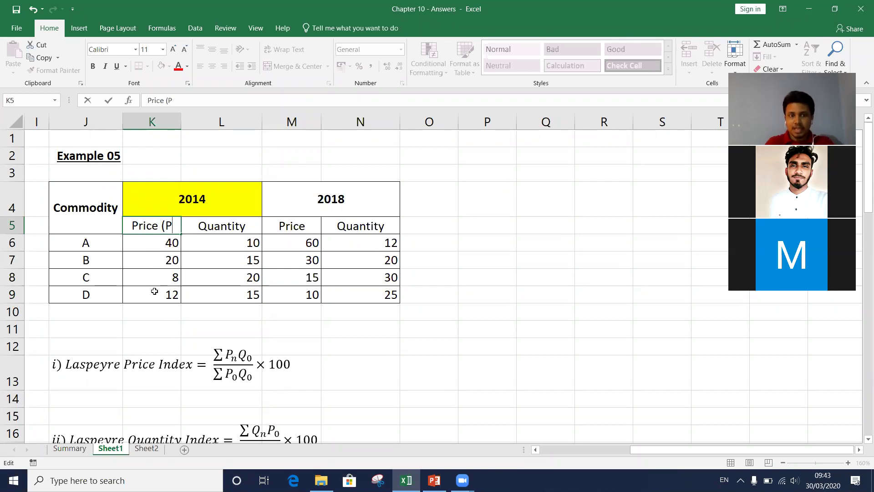
type("o")
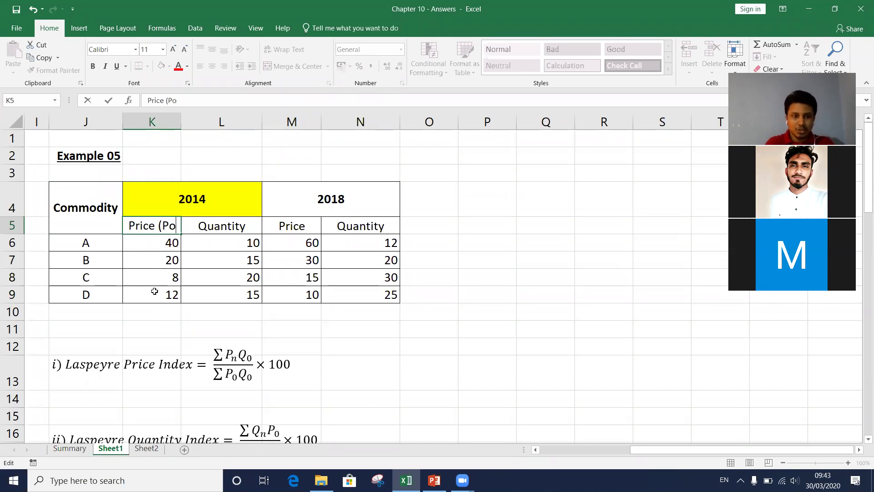
type(")")
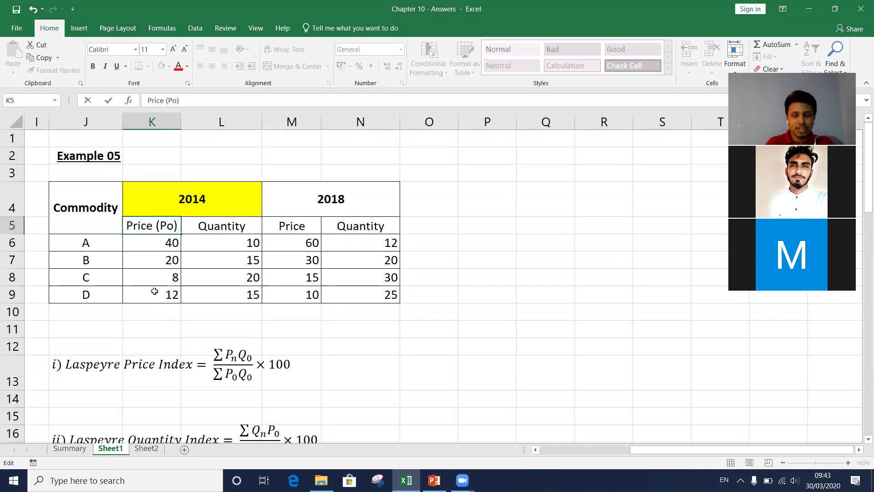
key("Return")
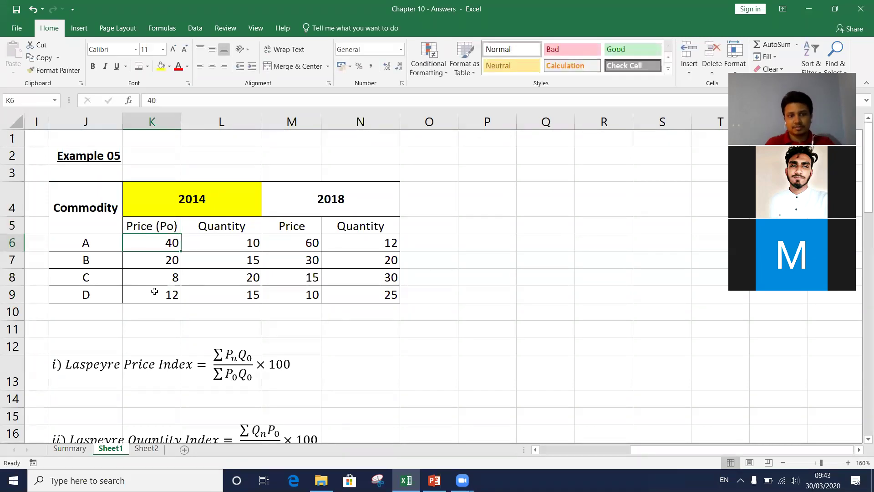
Step: Change the 2014 quantity header in L5 of Example 05's table to "Quantity (Qo)"
key("Up")
key("Right")
key("F2")
type("(Q")
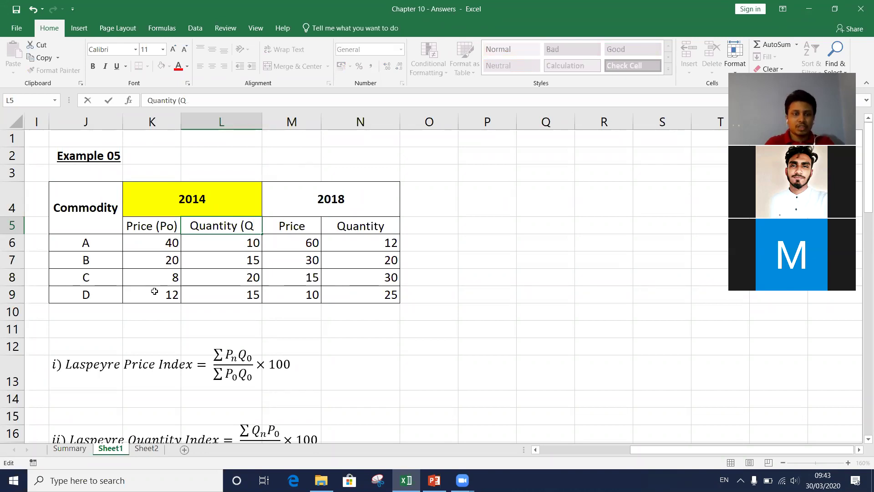
type("o")
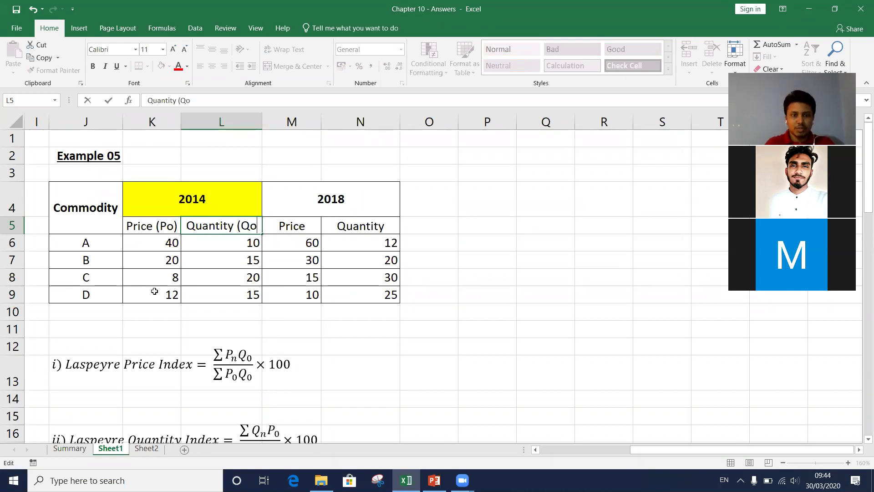
type(")")
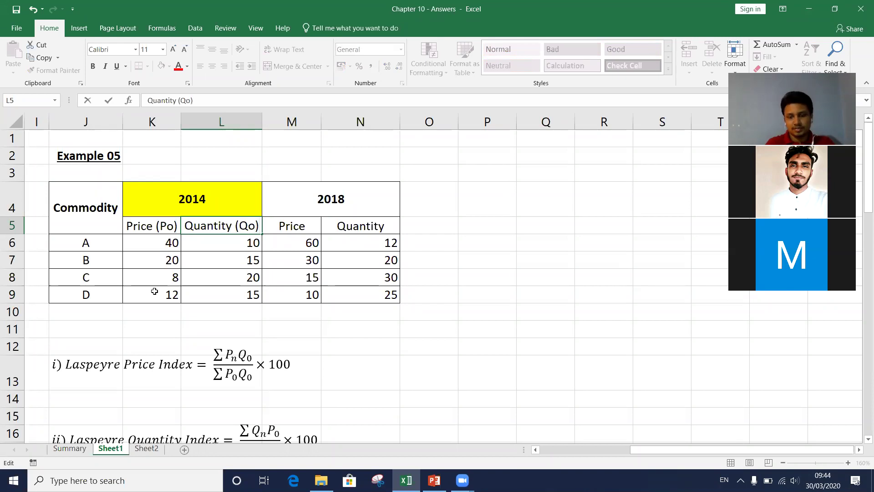
key("Tab")
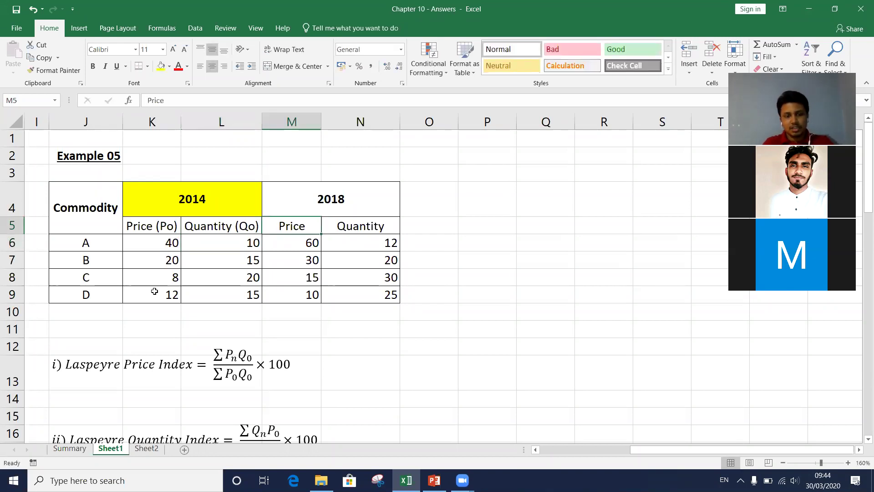
Step: Change the 2018 price header in M5 to "Price (Pn)"
key("F2")
type("(P")
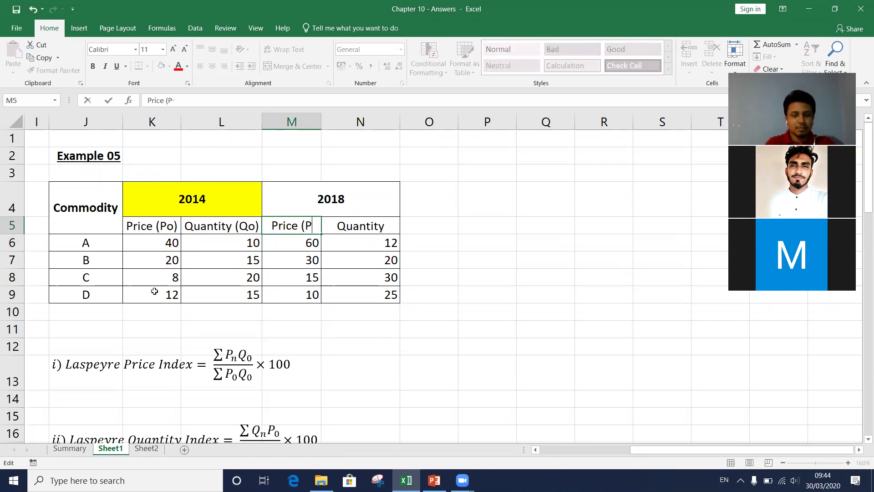
type("n)")
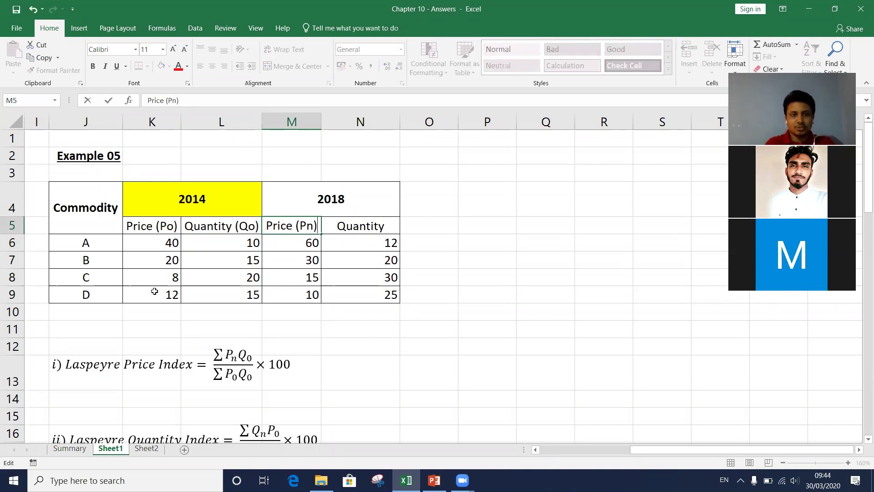
key("Return")
key("Up")
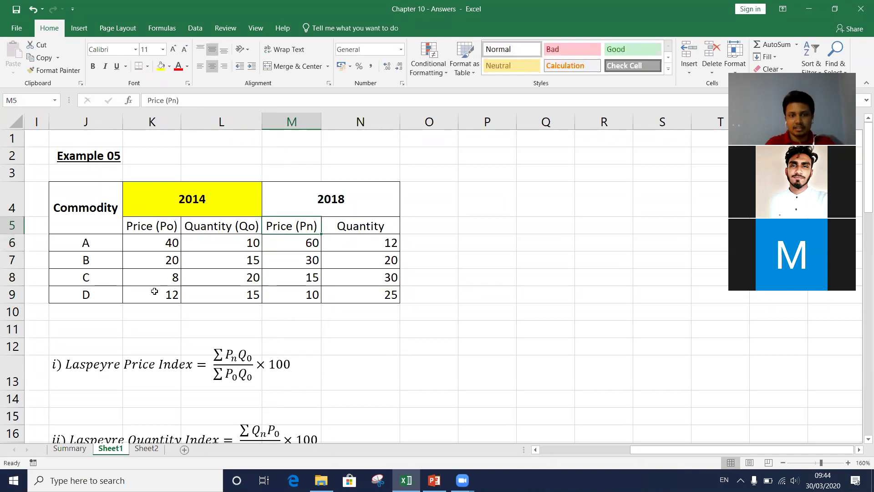
Step: Change the 2018 quantity header in N5 to "Quantity (Qn)"
key("Right")
key("F2")
type("(")
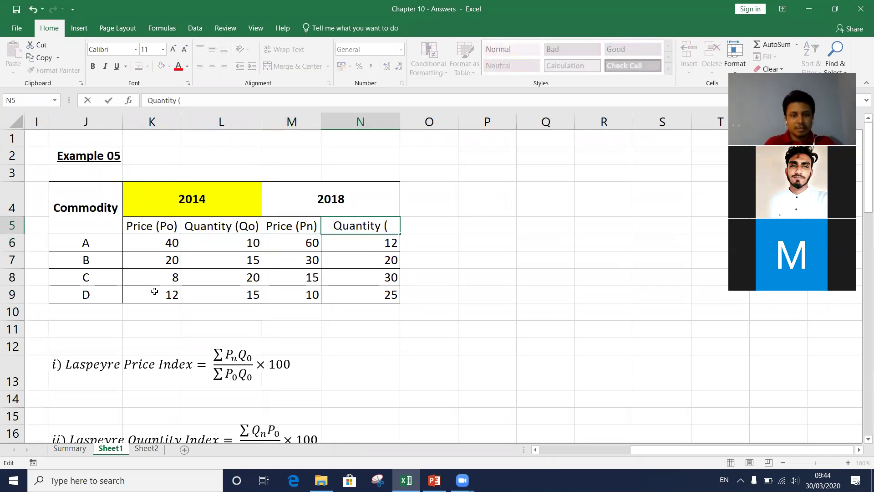
type("Qn")
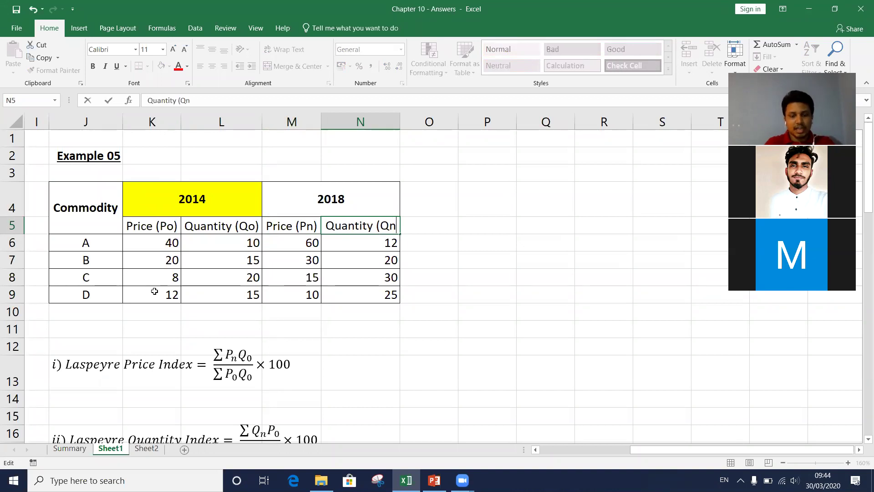
type(")")
key("Return")
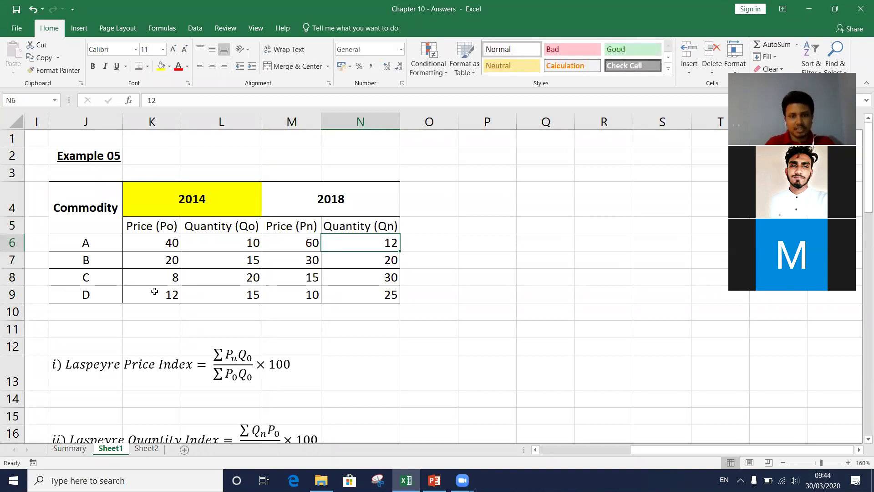
Step: Examine the price and quantity headers in K5:N5 and the commodity values below them
key("Up")
key("Left")
key("Left")
key("Left")
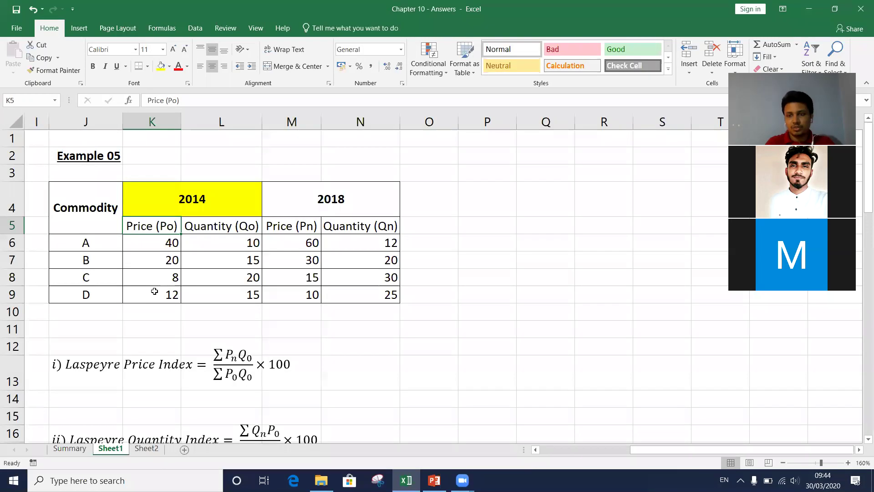
key("shift+Right")
key("shift+Right")
key("shift+Right")
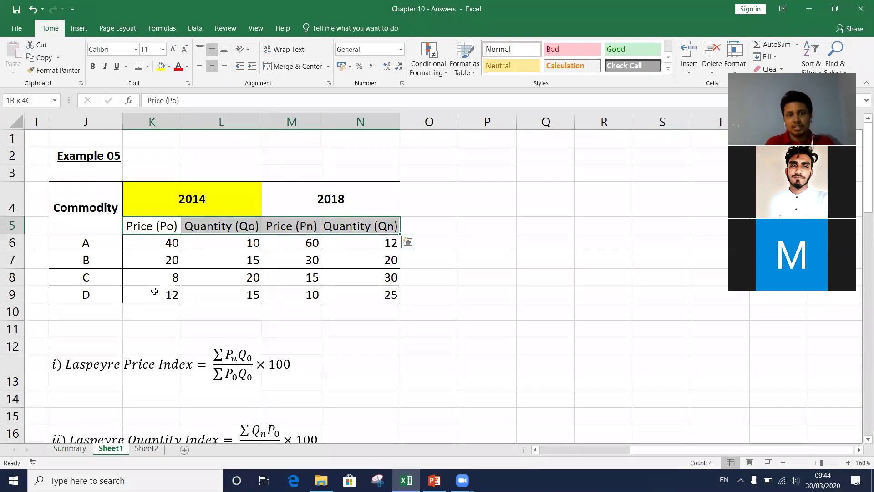
key("shift+Down")
key("shift+Down")
key("shift+Down")
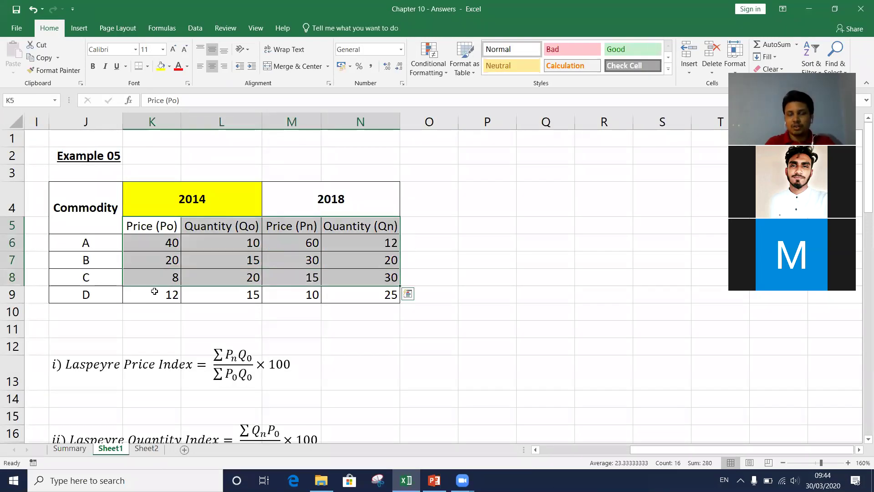
key("Down")
key("Right")
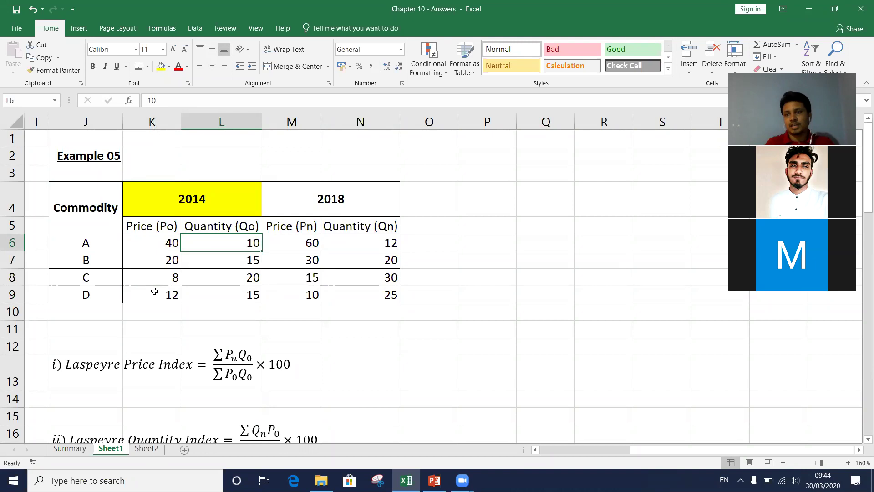
key("Up")
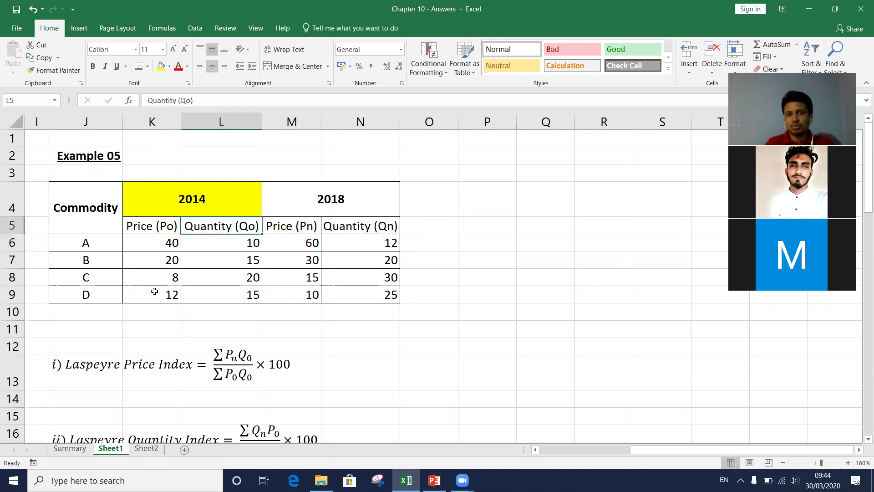
key("Down")
key("Down")
key("Down")
key("Down")
key("Down")
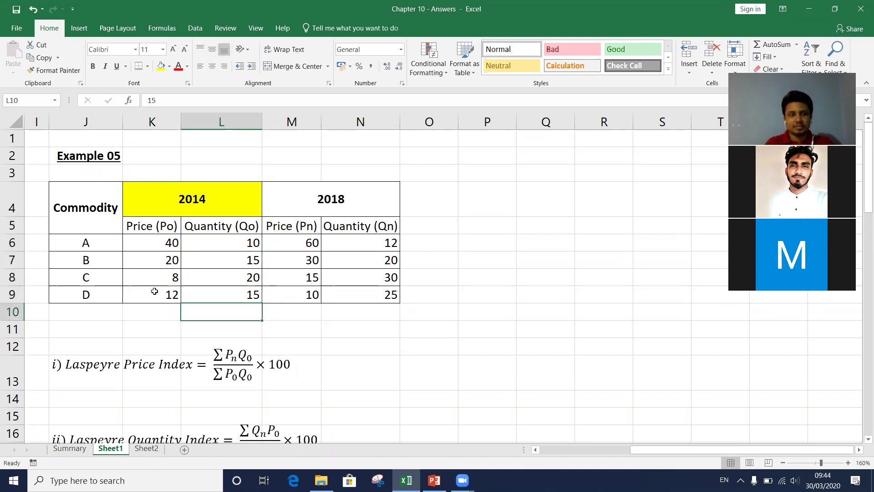
key("Down")
key("Down")
key("Down")
key("Down")
key("Up")
key("Up")
key("Up")
key("Down")
key("Down")
key("Down")
key("Down")
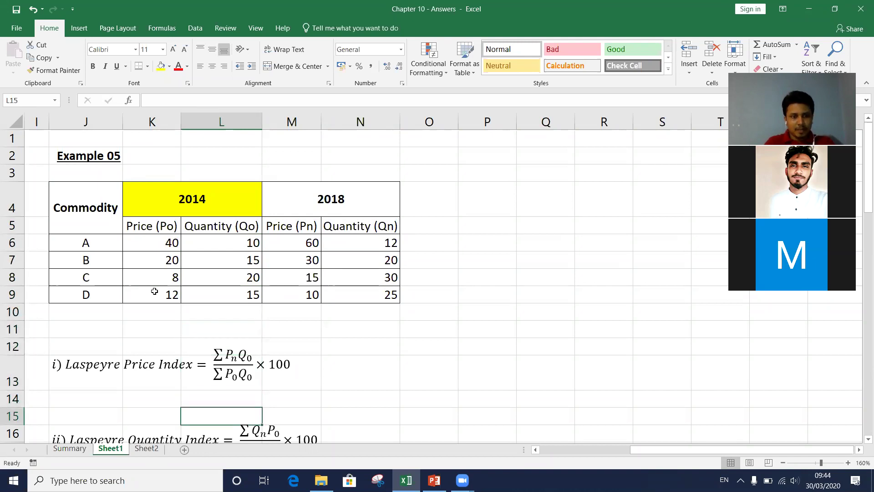
Step: Consult Example 05's question slide in PowerPoint, and examine the terms of the Laspeyre Price Index formula back in the Excel workbook
key("alt+Tab")
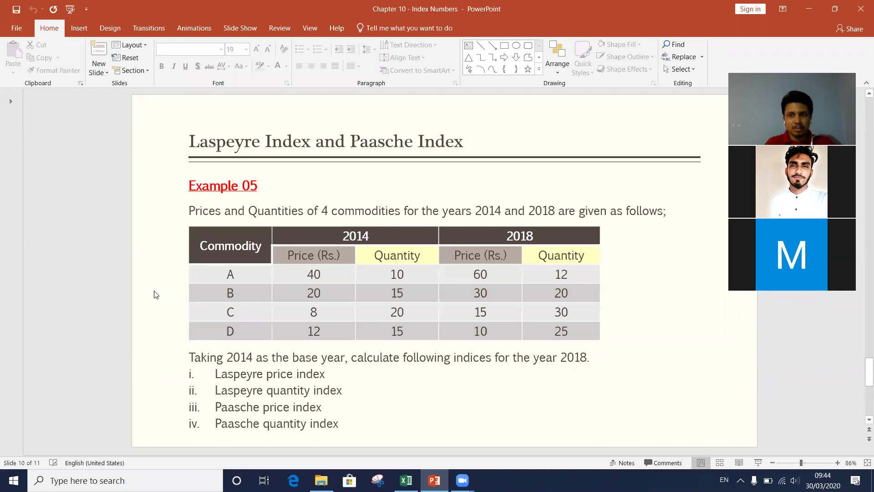
key("alt+Tab")
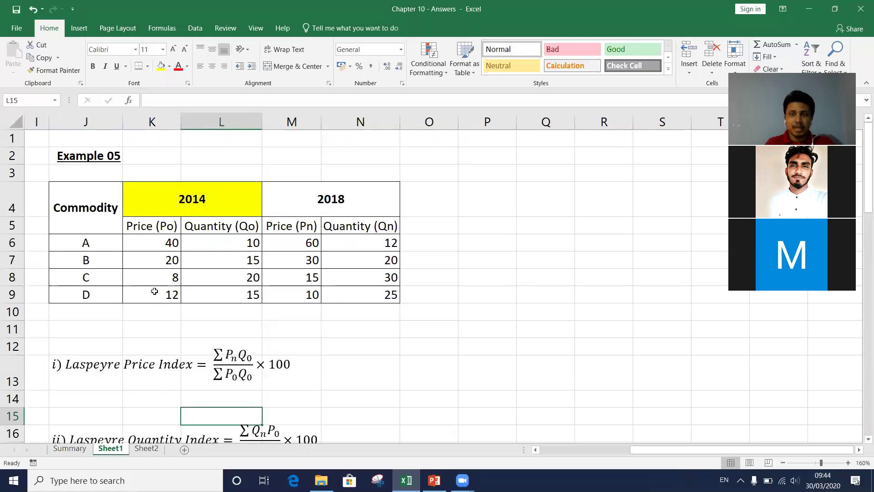
left_click(67, 364)
left_click_drag(67, 364, 177, 367)
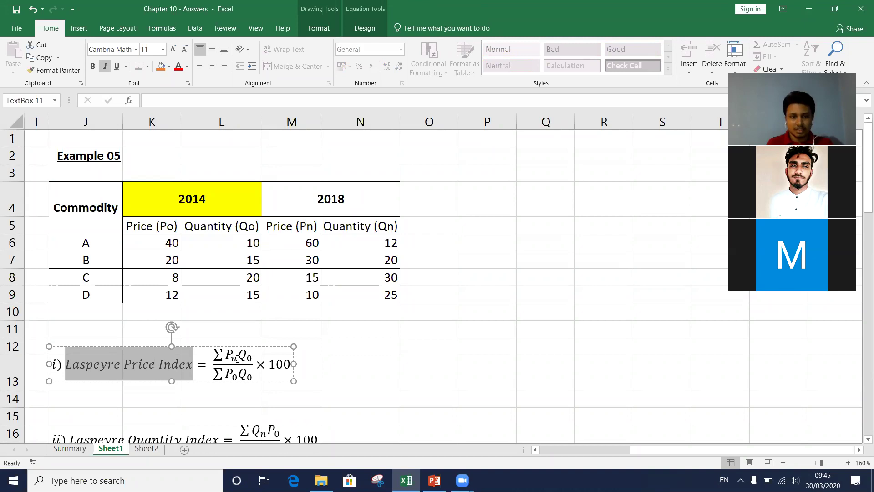
mouse_move(235, 358)
left_mouse_down()
mouse_move(225, 358)
mouse_move(237, 356)
left_mouse_up()
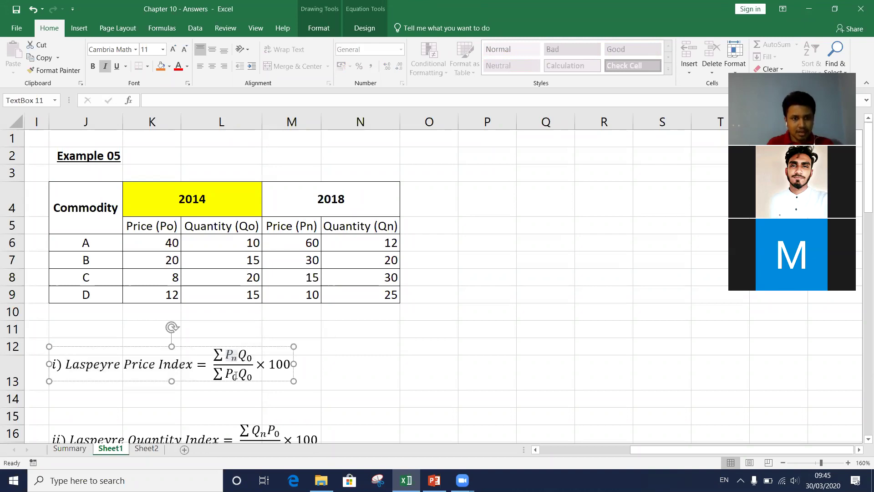
left_click_drag(238, 374, 228, 374)
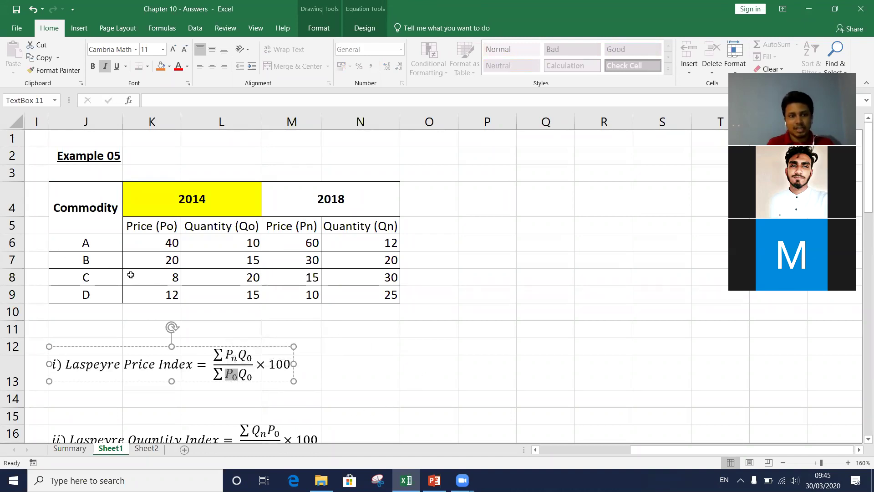
left_click_drag(224, 356, 214, 356)
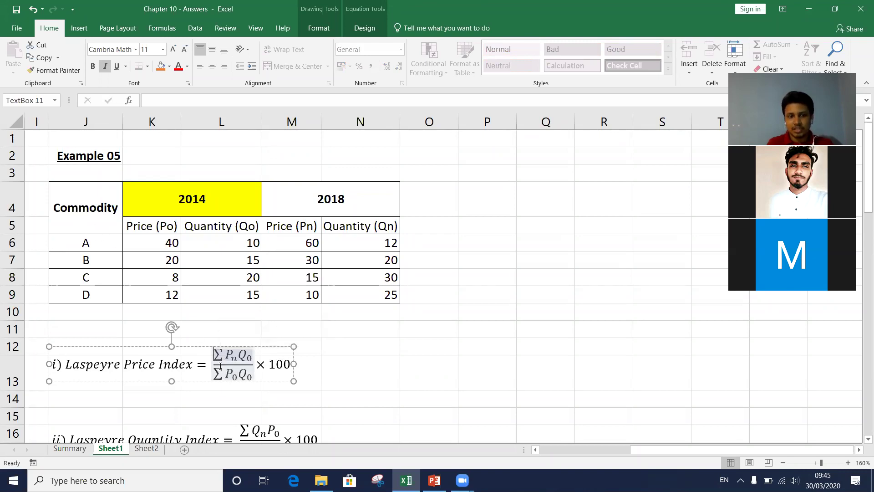
double_click(230, 354)
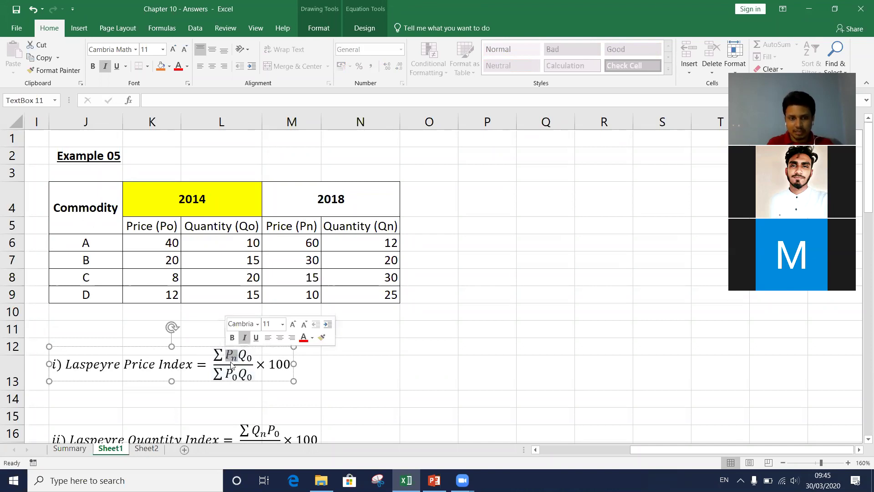
double_click(232, 373)
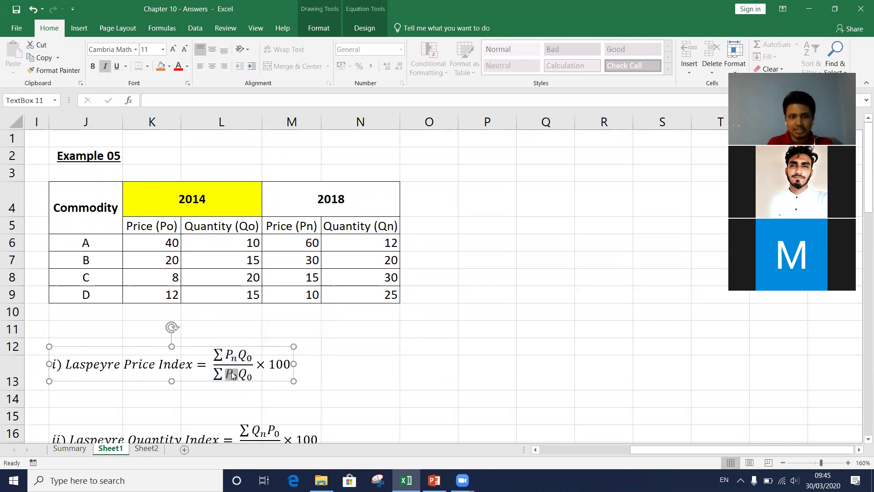
left_click(406, 403)
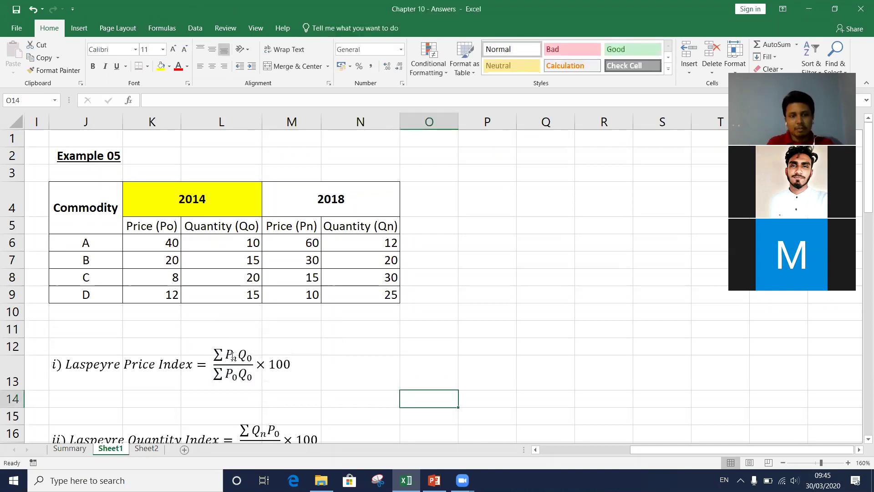
left_click_drag(67, 366, 121, 366)
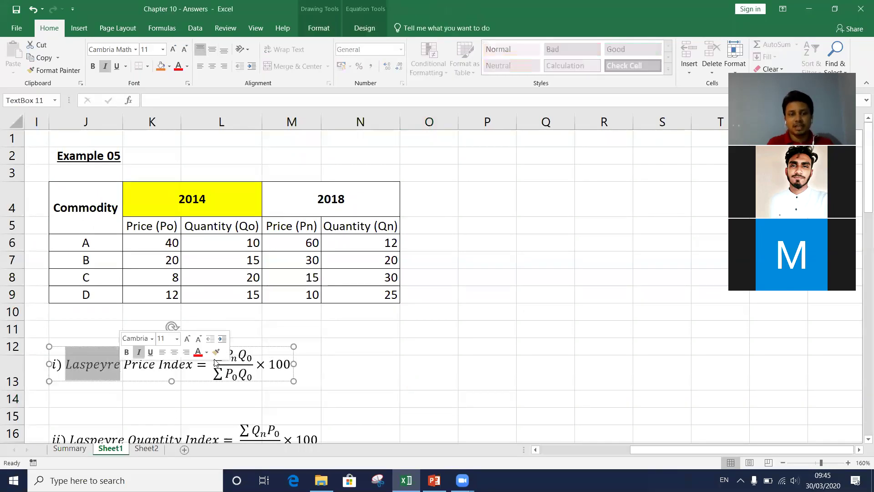
left_click_drag(239, 357, 251, 360)
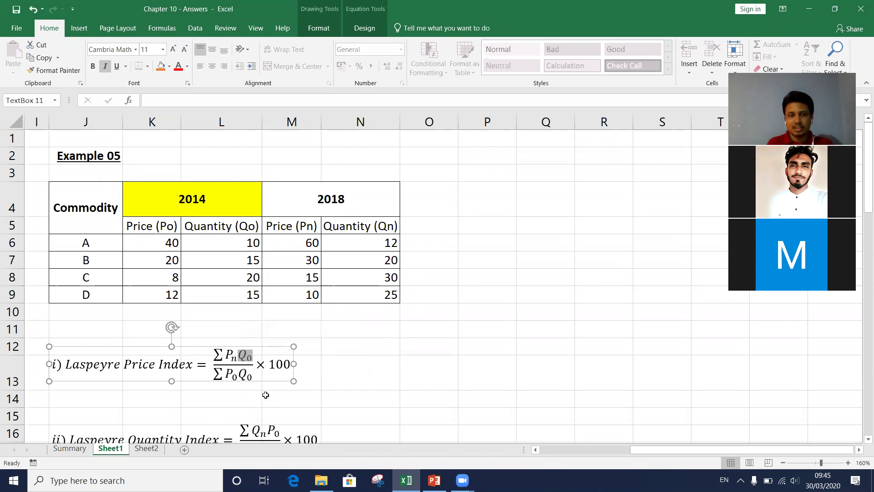
left_click(362, 359)
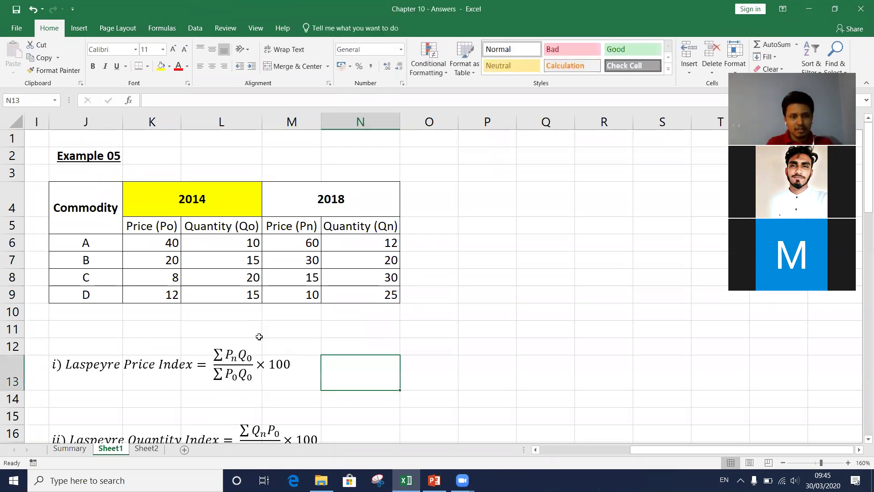
Step: Enter the column header "PnQo" in O4, beside the 2018 columns of Example 05's table
left_click(429, 211)
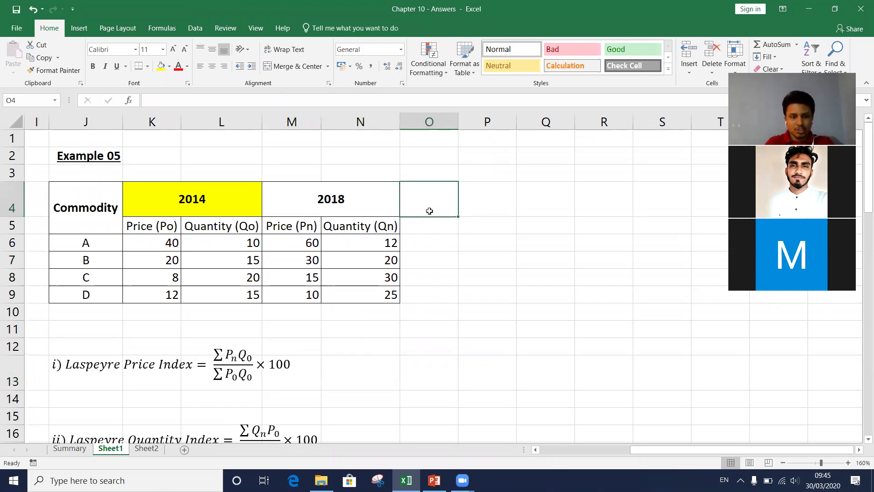
type("Pn")
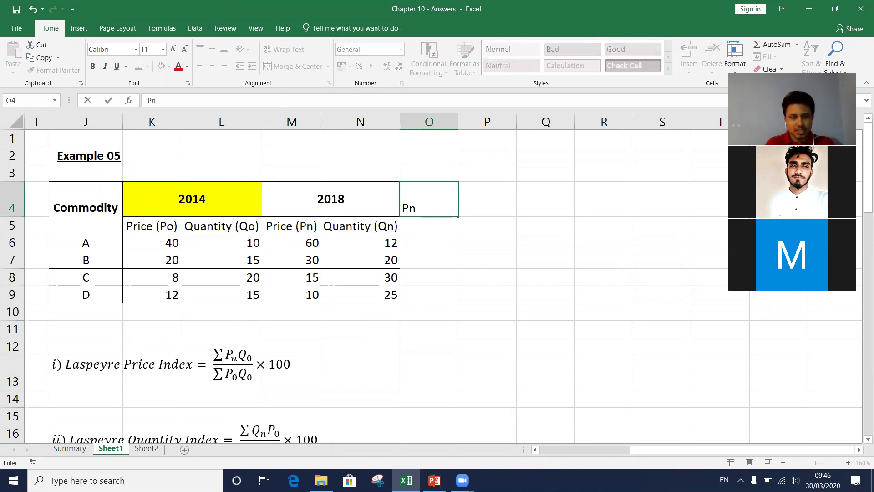
type("Qo")
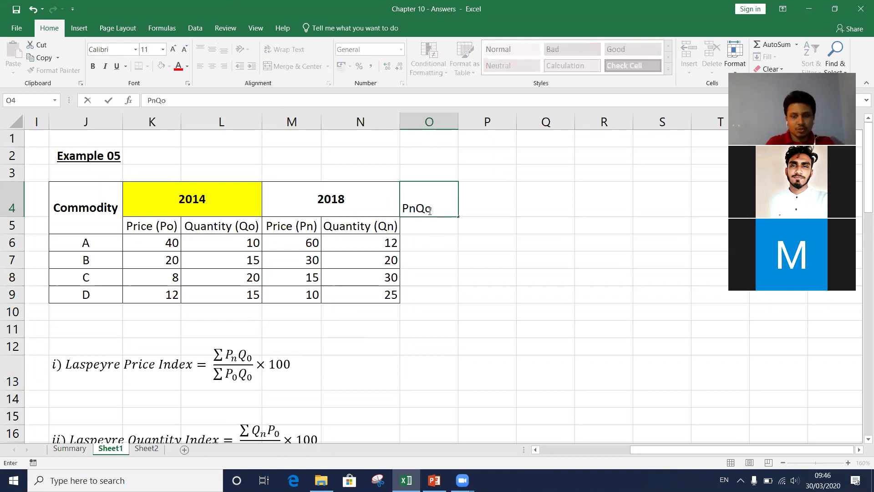
key("Return")
Step: Merge and center the PnQo header across O4:O5 and align it vertically to the middle
left_click(429, 211)
left_click_drag(429, 211, 430, 225)
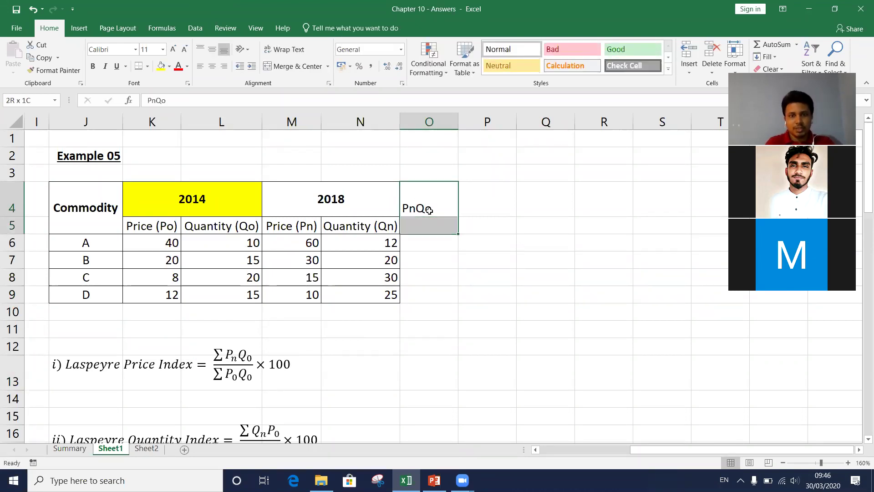
key("alt")
key("h")
key("m")
key("c")
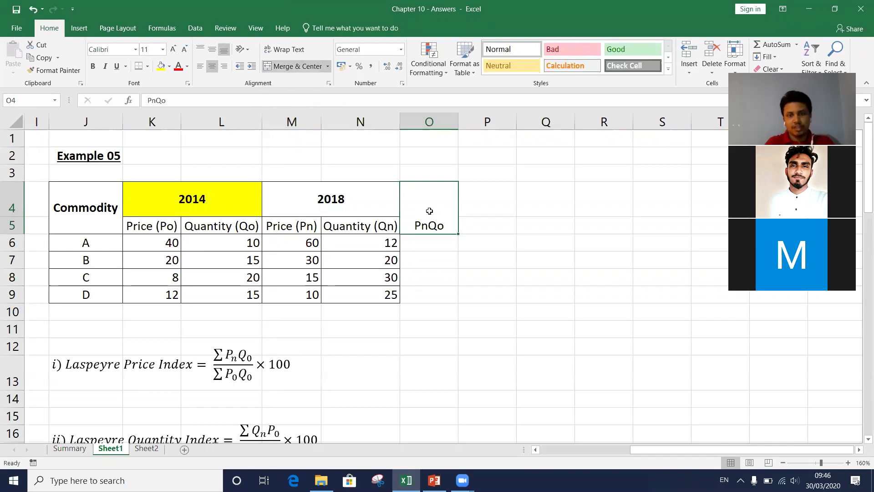
left_click(212, 54)
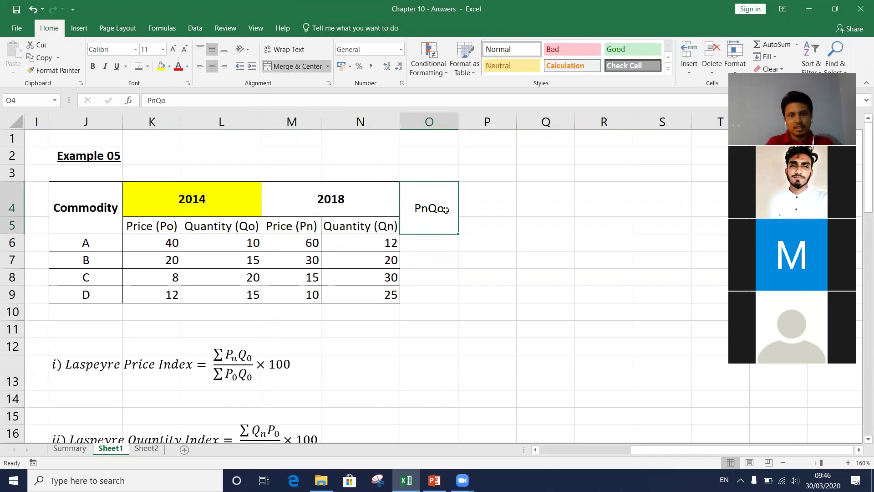
Step: Calculate commodity A's PnQo product in O6 with the formula =M6*L6
left_click(434, 241)
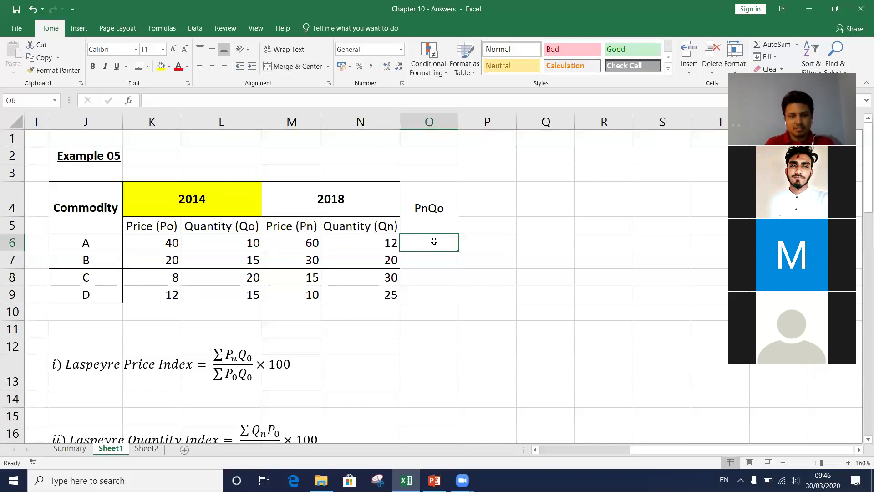
type("=")
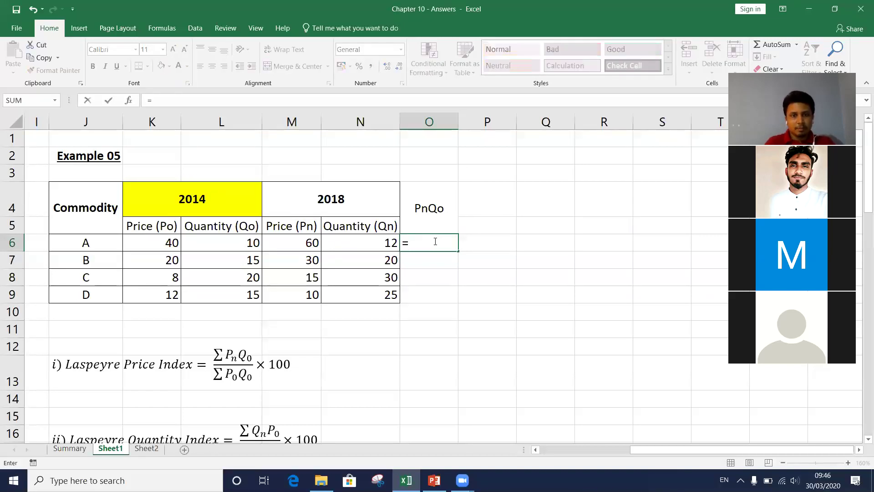
key("Left")
key("Left")
key("Left")
key("Left")
key("Left")
key("Right")
key("Right")
key("Right")
key("Right")
key("Left")
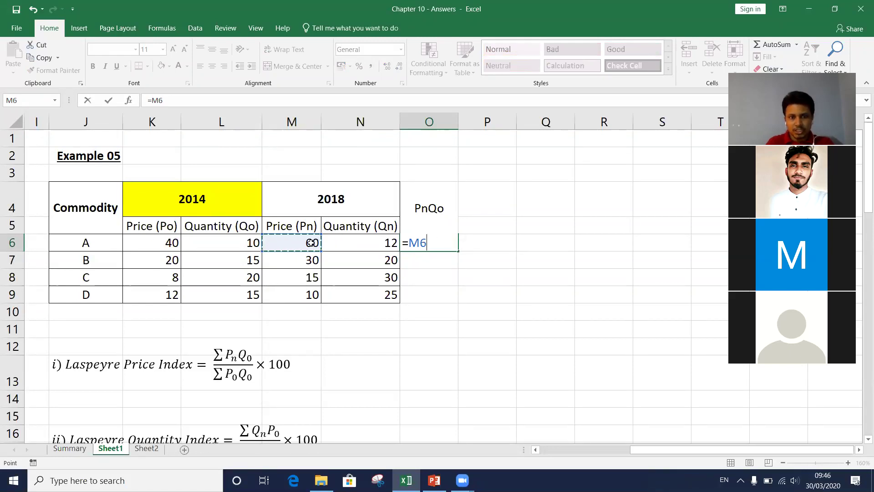
type("*")
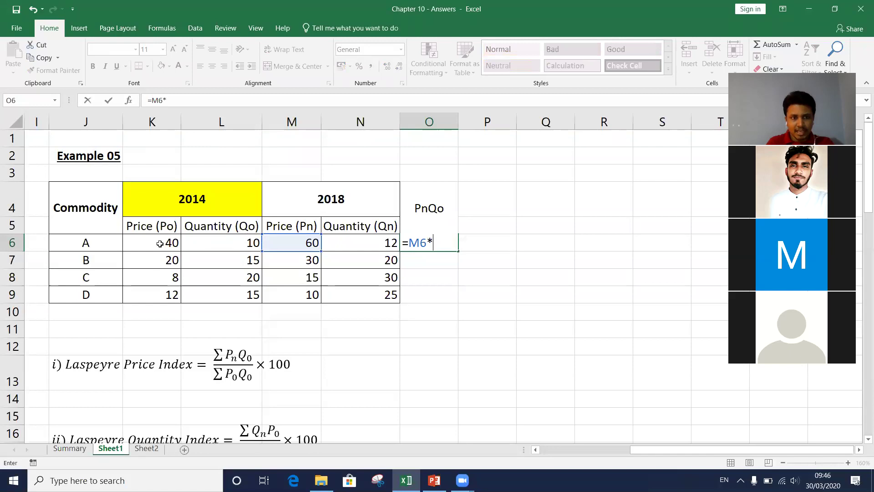
left_click(210, 245)
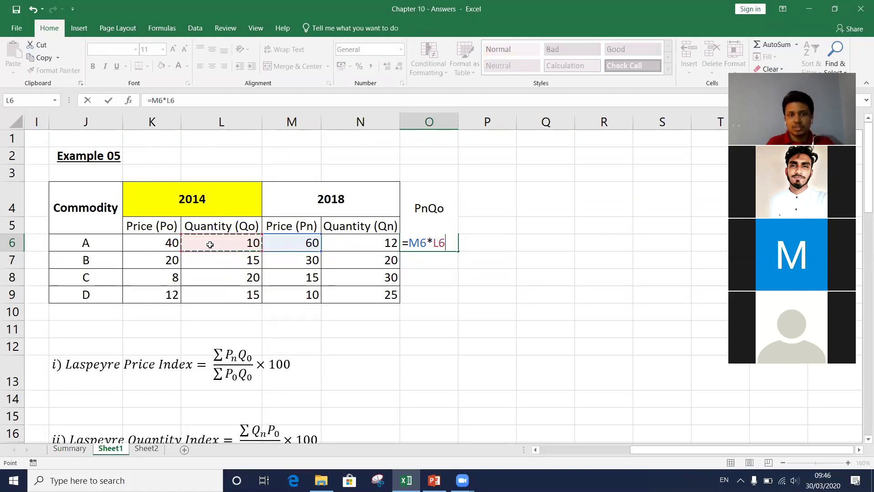
key("Return")
key("Up")
key("Down")
Step: Calculate commodity B's PnQo product in O7 with the formula =M7*L7
type("=")
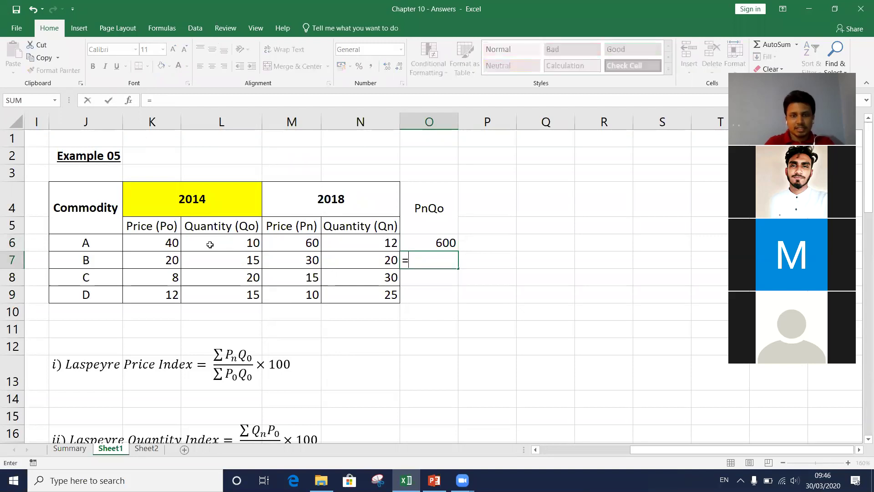
key("Left")
key("Left")
key("Left")
key("Right")
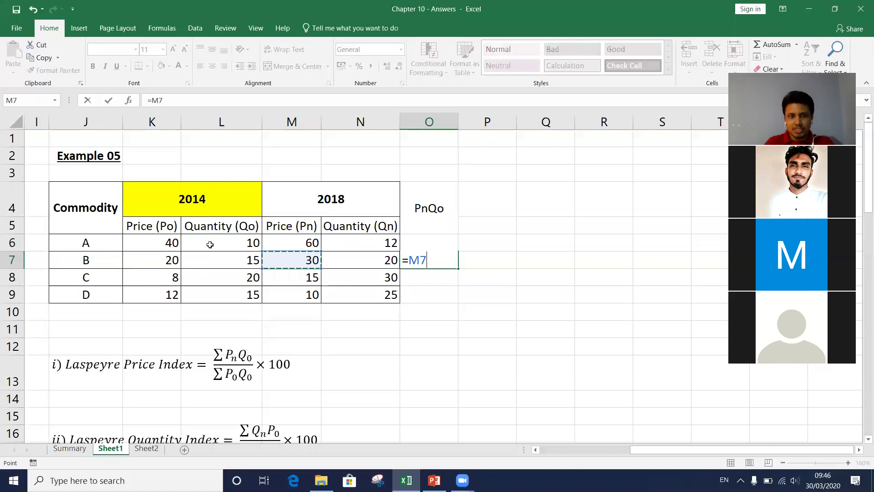
type("*")
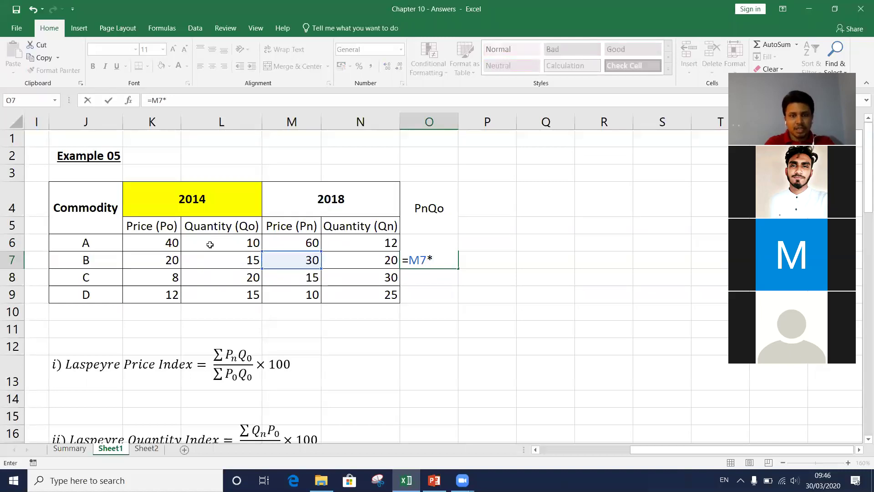
key("Left")
key("Left")
key("Left")
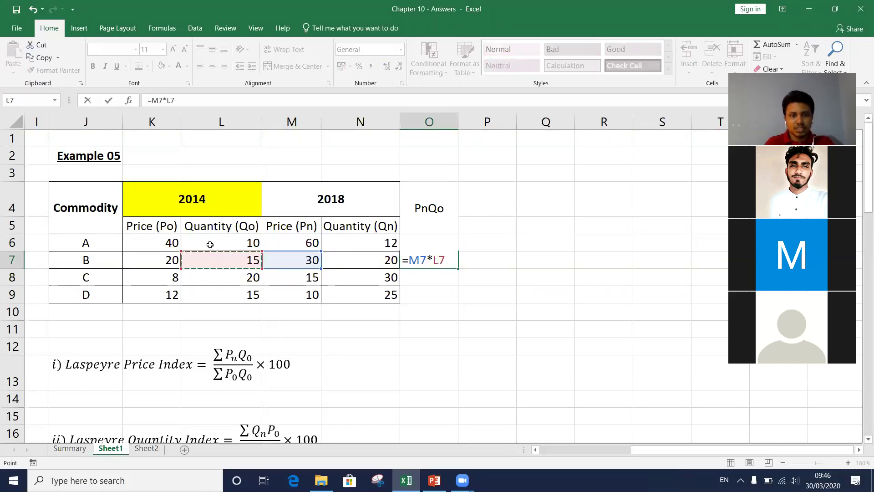
key("Return")
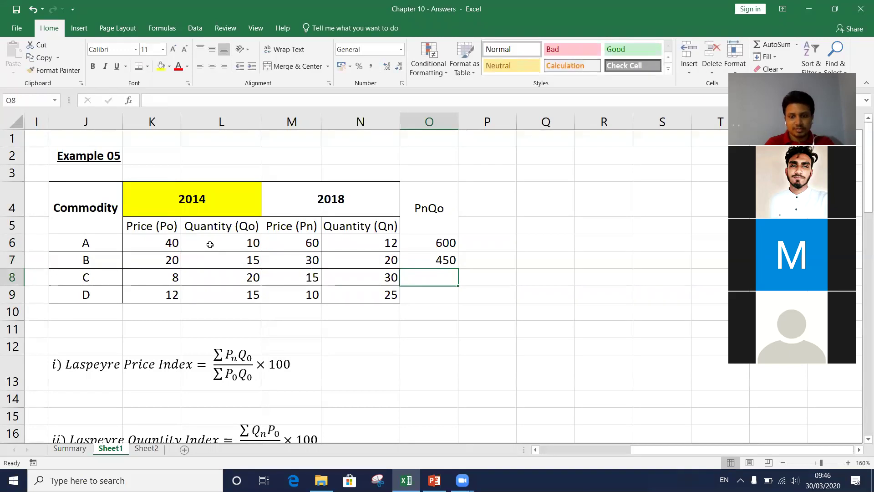
Step: Calculate commodity C's PnQo product in O8 with the formula =M8*L8
type("=")
key("Left")
key("Left")
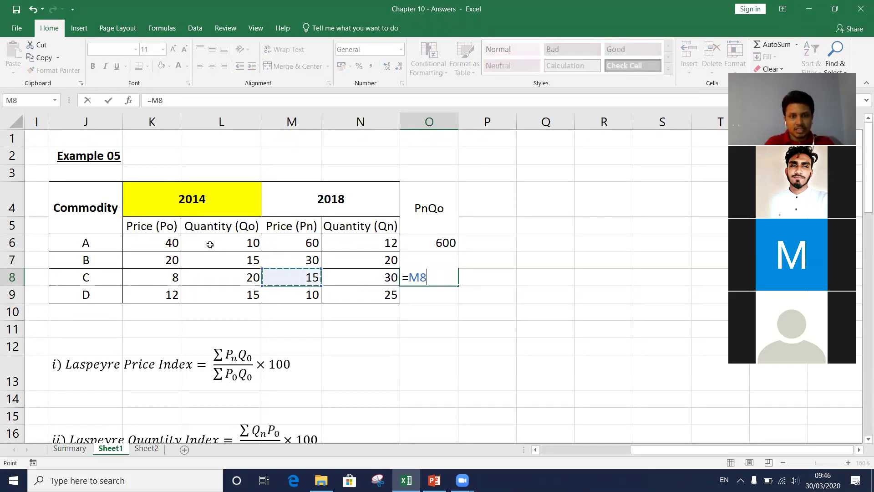
type("*")
key("Left")
key("Left")
key("Left")
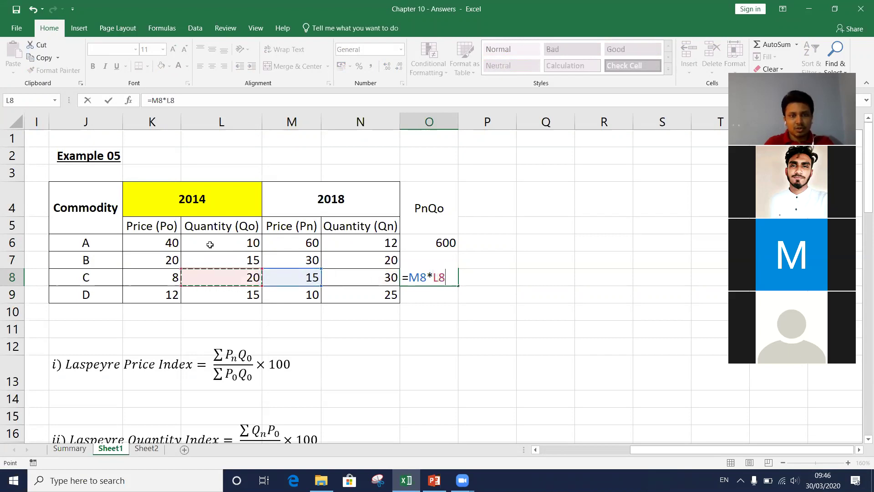
key("Return")
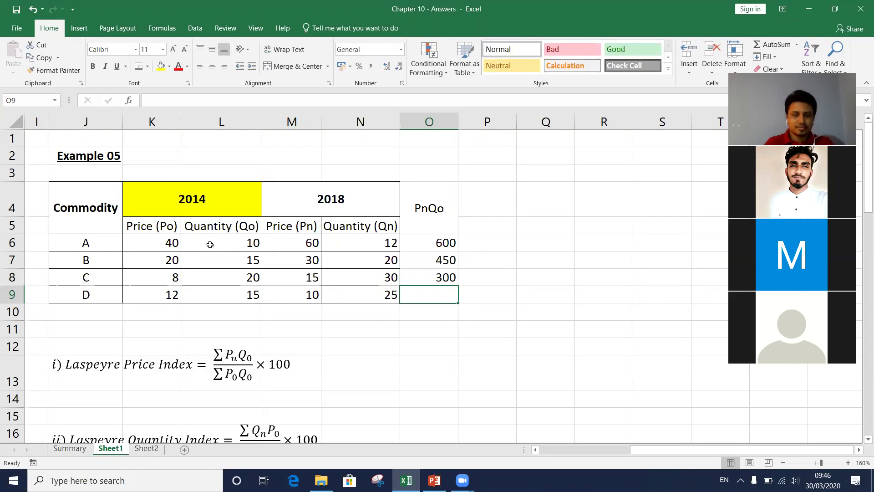
Step: Calculate commodity D's PnQo product in O9 with the formula =M9*L9
type("=")
key("Left")
key("Left")
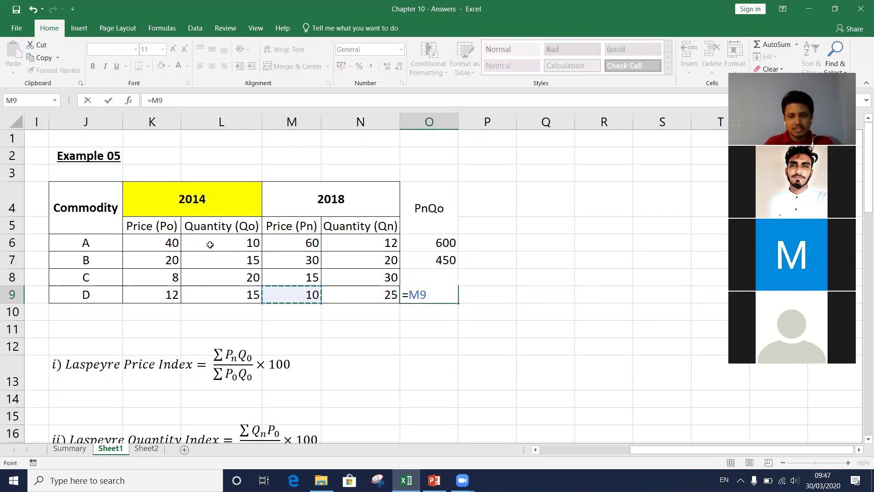
type("*")
key("Left")
key("Left")
key("Left")
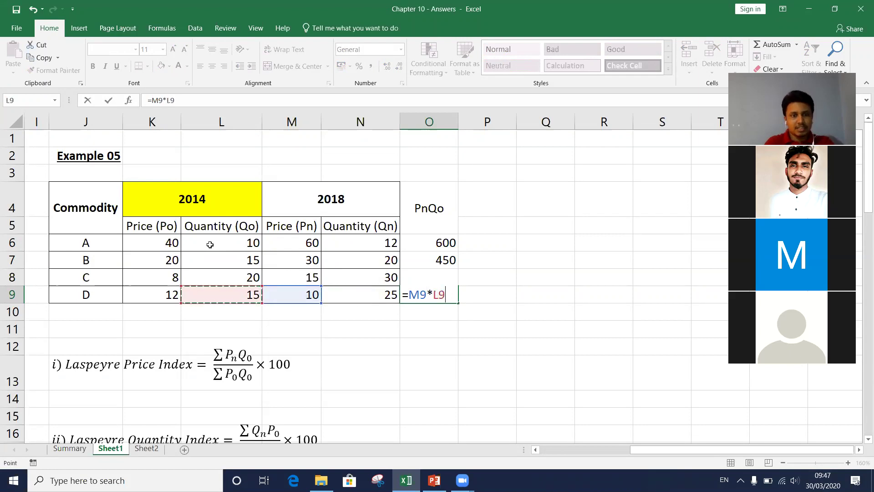
key("Return")
Step: Apply cell borders to the PnQo column from its header down to commodity D, O4:O9
key("Up")
key("Up")
key("Up")
key("Up")
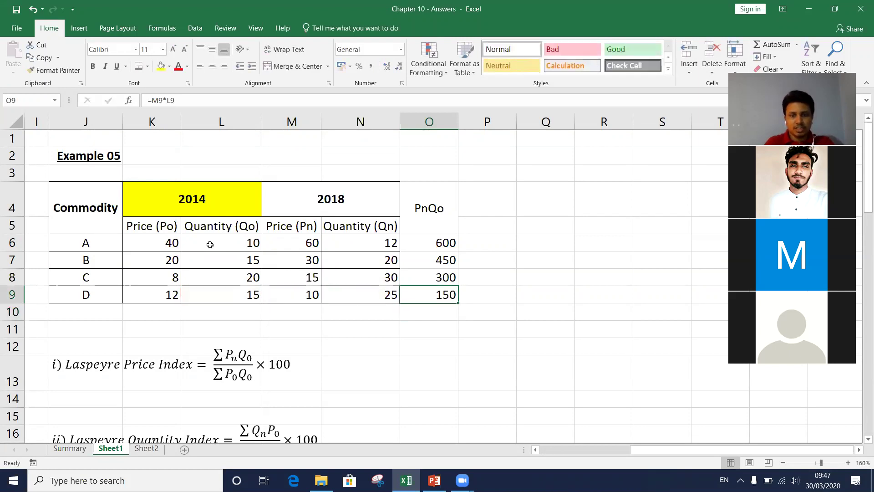
key("Up")
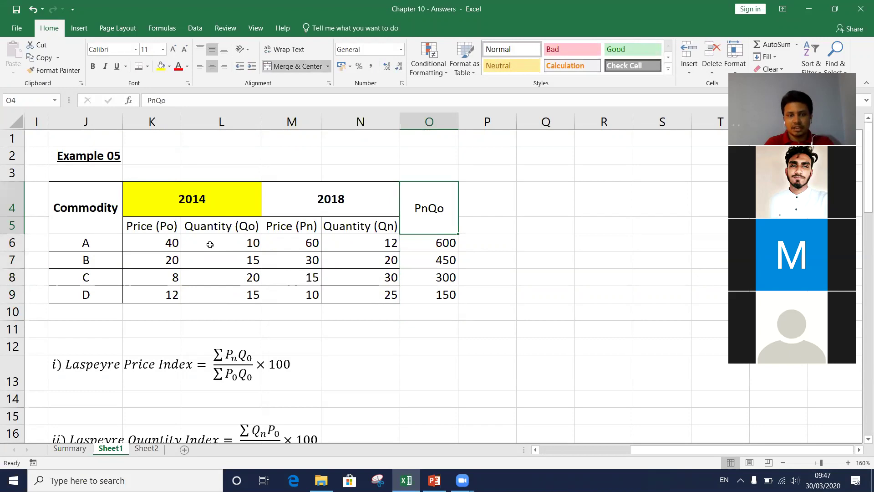
key("shift+Down")
key("shift+Down")
key("shift+Down")
key("shift+Down")
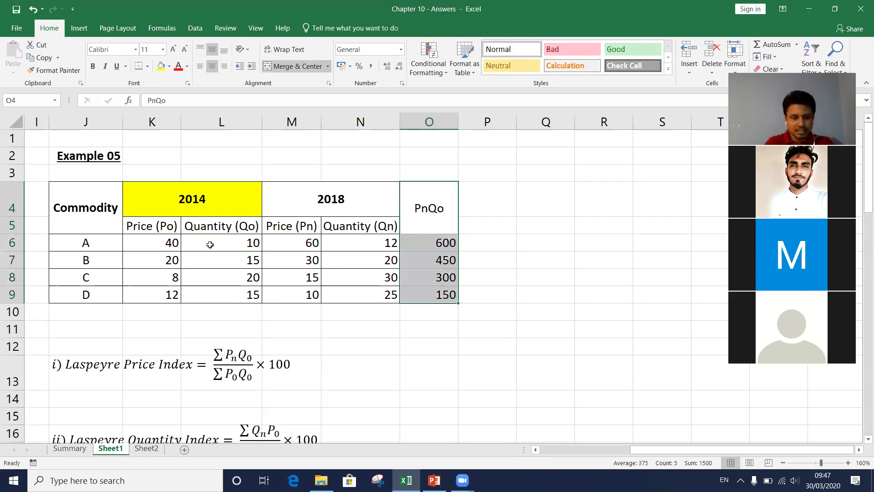
Step: Total the PnQo column in O10 with the formula =SUM(O6:O9)
key("Down")
key("Down")
key("Down")
key("Down")
key("Down")
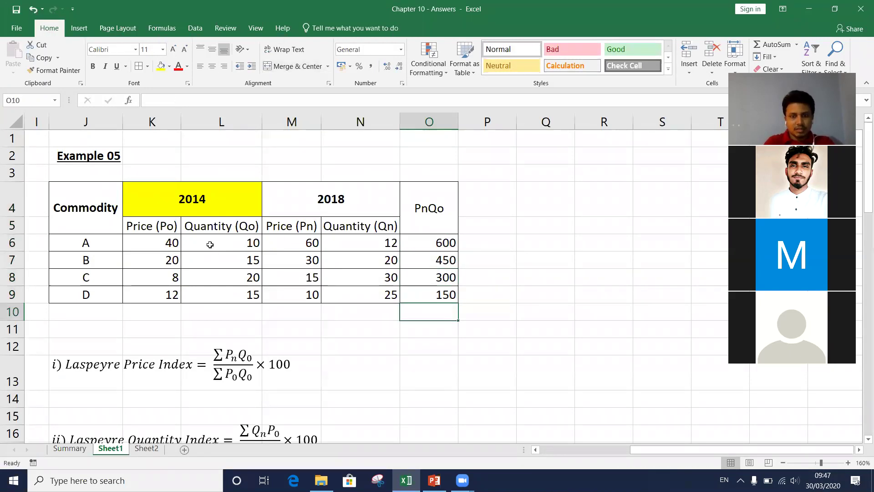
key("alt+equal")
key("Return")
key("Up")
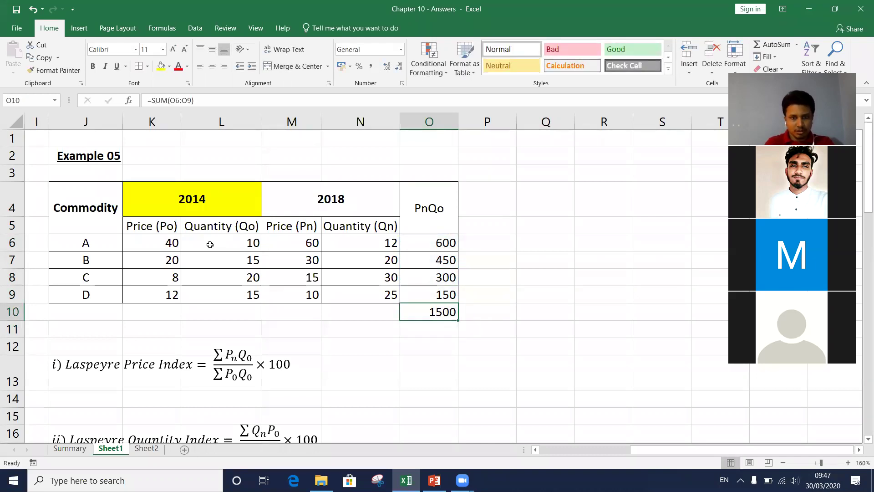
Step: Format the PnQo total in O10 with the comma style, no decimals, bold text and borders
key("alt+h")
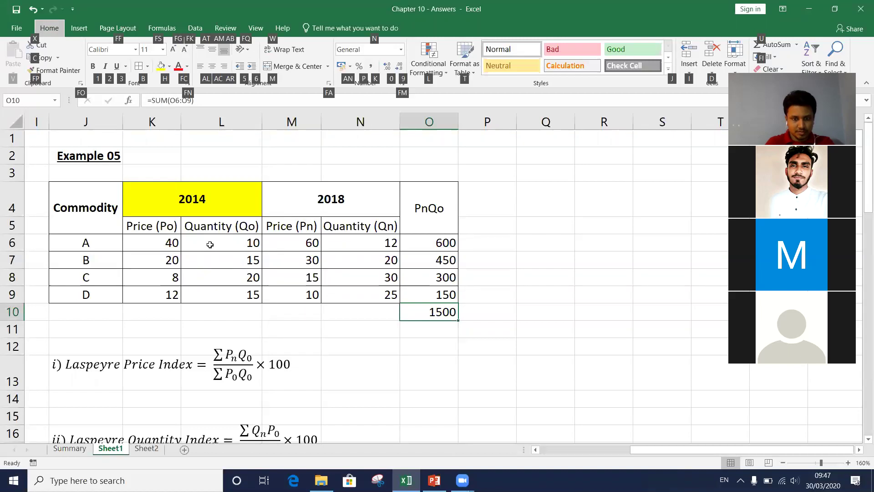
key("k")
key("alt")
key("h")
key("9")
key("alt+h")
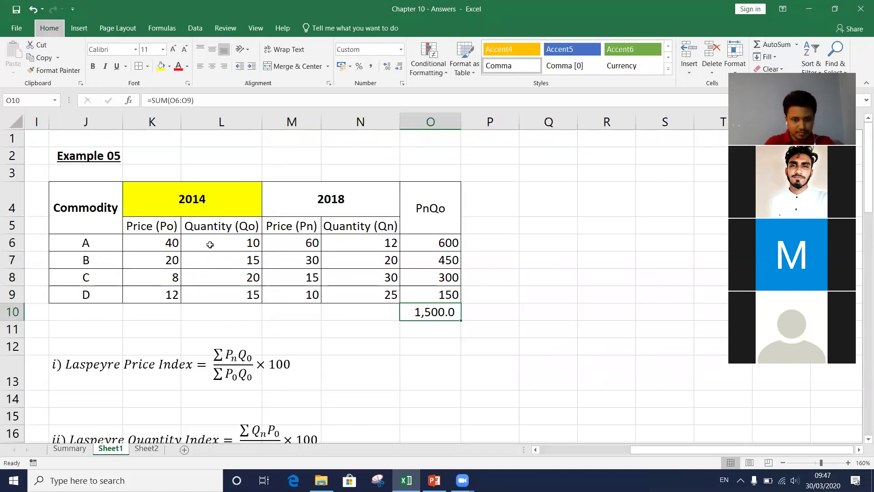
key("9")
key("alt+h")
key("1")
key("Down")
key("Left")
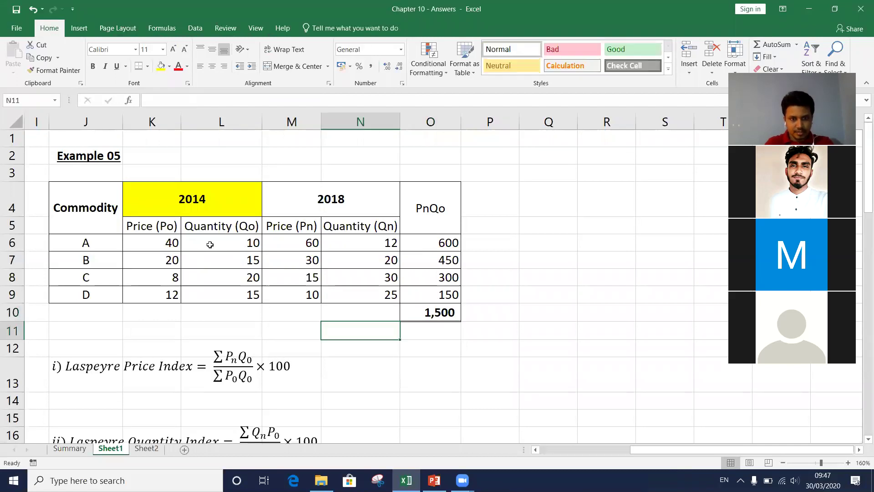
key("Left")
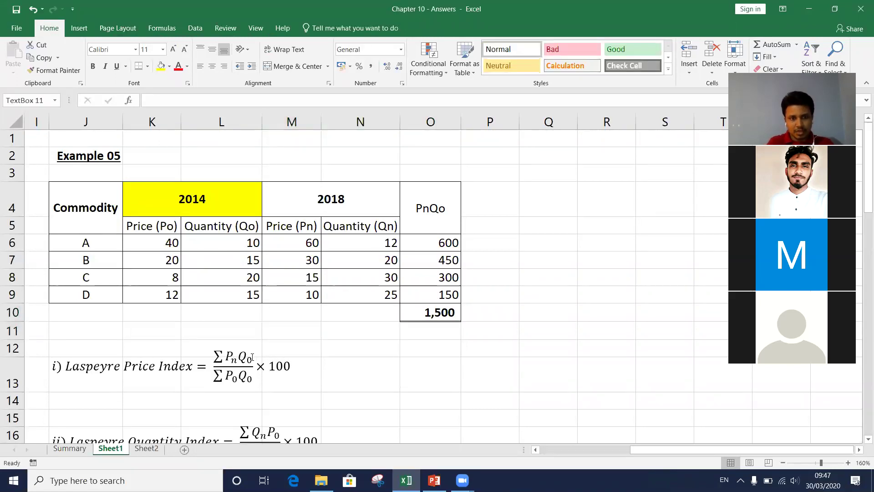
Step: Examine the PnQo numerator of the Laspeyre Price Index formula against the PnQo column, and the PoQo denominator
left_click(248, 357)
left_click(253, 361)
left_click(253, 357)
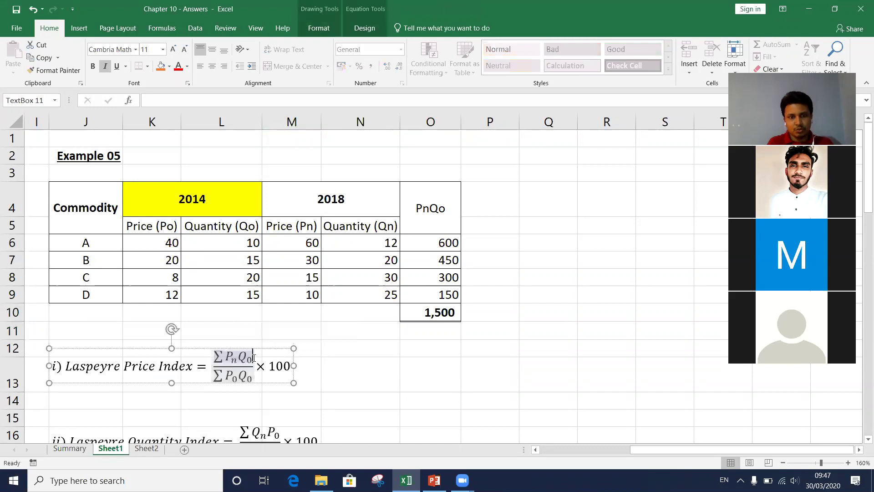
left_click_drag(253, 358, 234, 359)
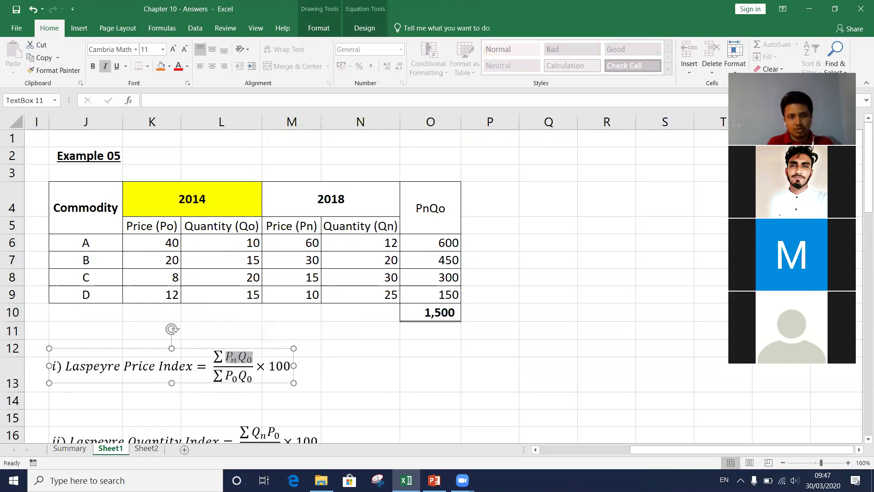
left_click(419, 214)
left_click_drag(420, 214, 426, 294)
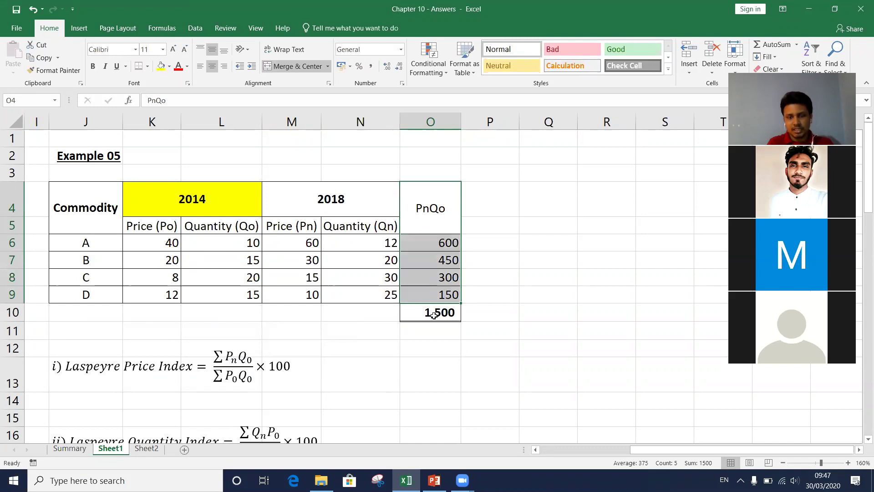
left_click(254, 378)
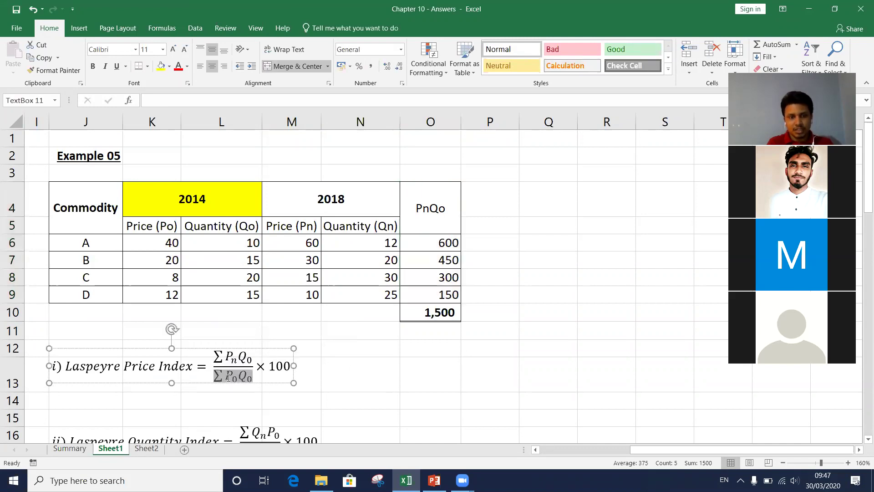
double_click(247, 378)
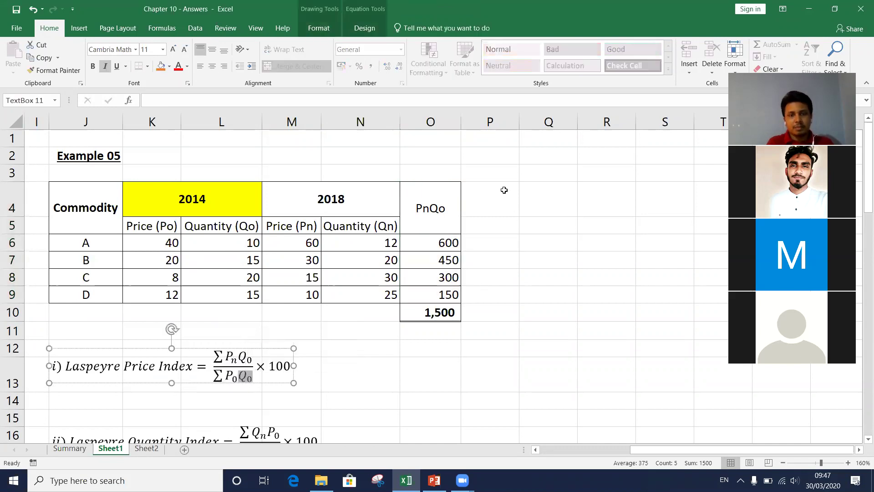
Step: Enter the column header "PoQo" in P4, beside the PnQo column
left_click(486, 198)
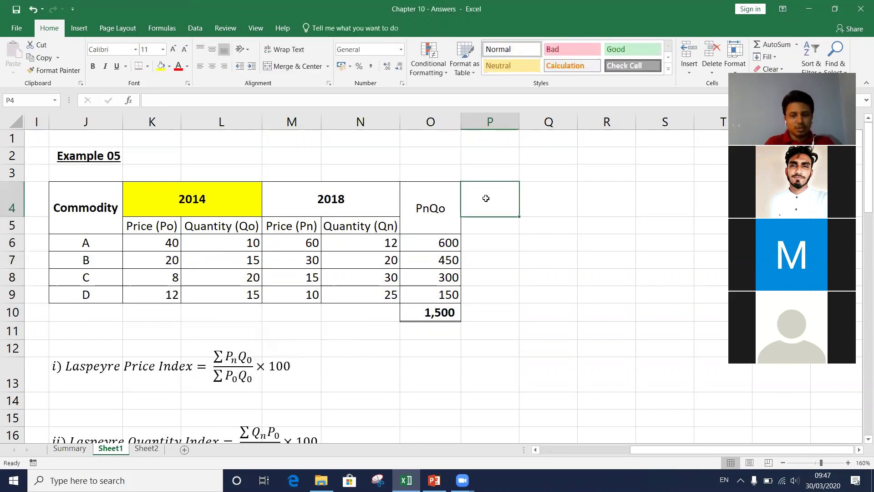
type("Po")
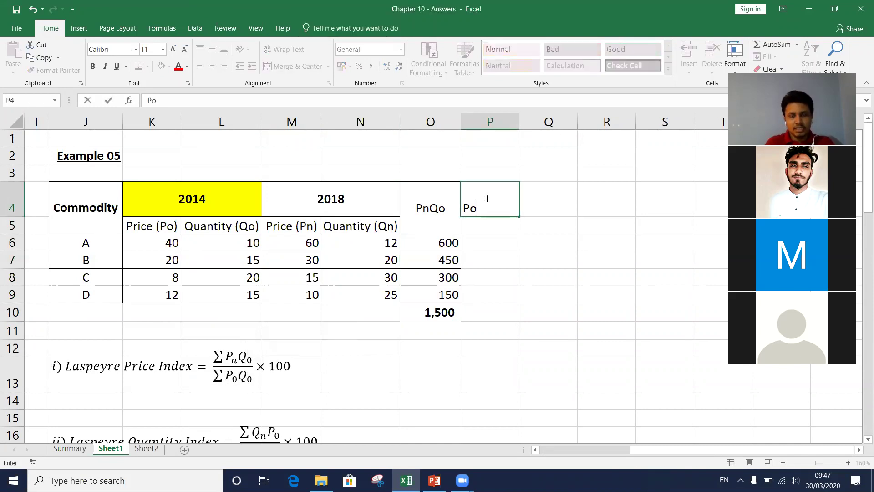
type("Qo")
Step: Merge and center the PoQo header across P4:P5 and align it vertically to the middle
left_click(486, 198)
key("shift+Down")
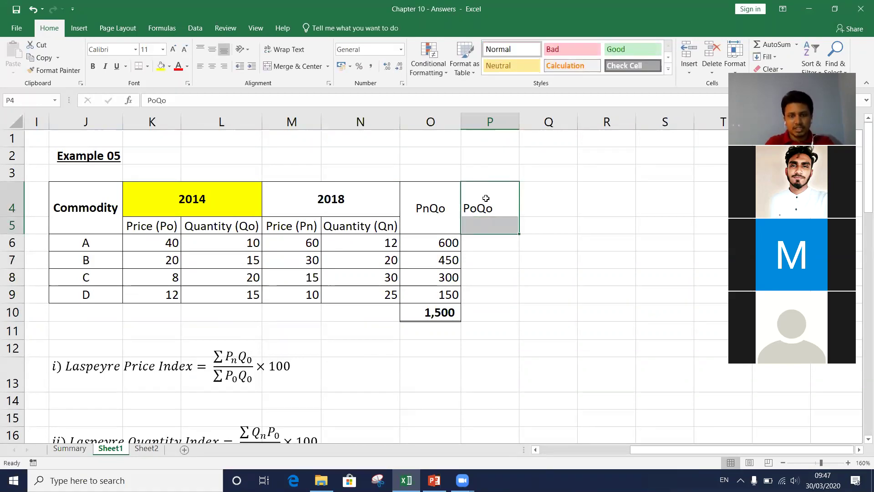
key("alt+h")
key("m")
key("c")
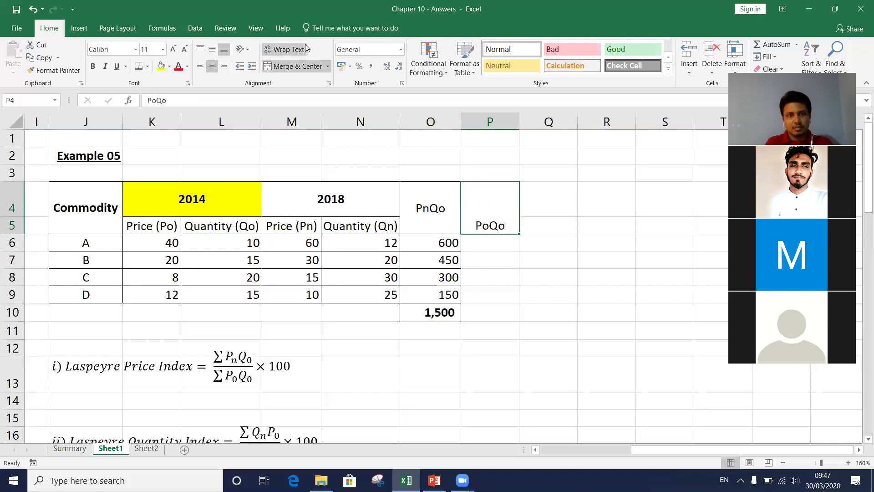
left_click(212, 49)
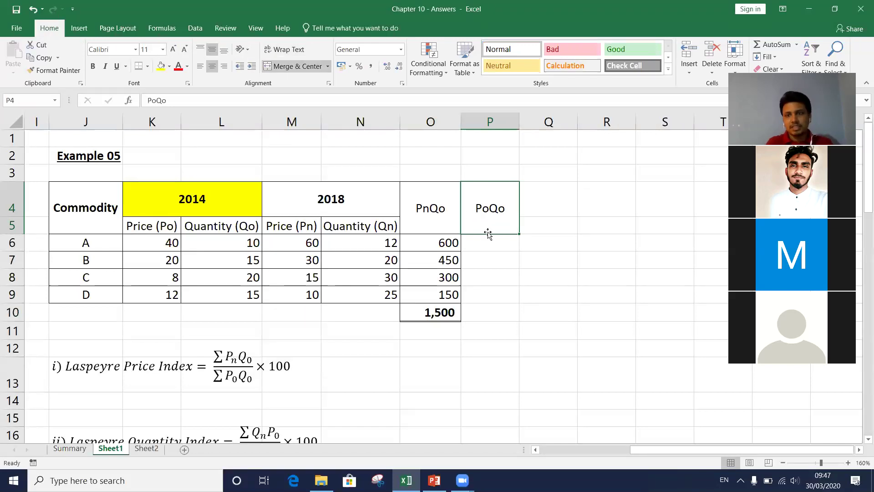
Step: Calculate commodity A's PoQo product in P6 with the formula =K6*L6
left_click(482, 243)
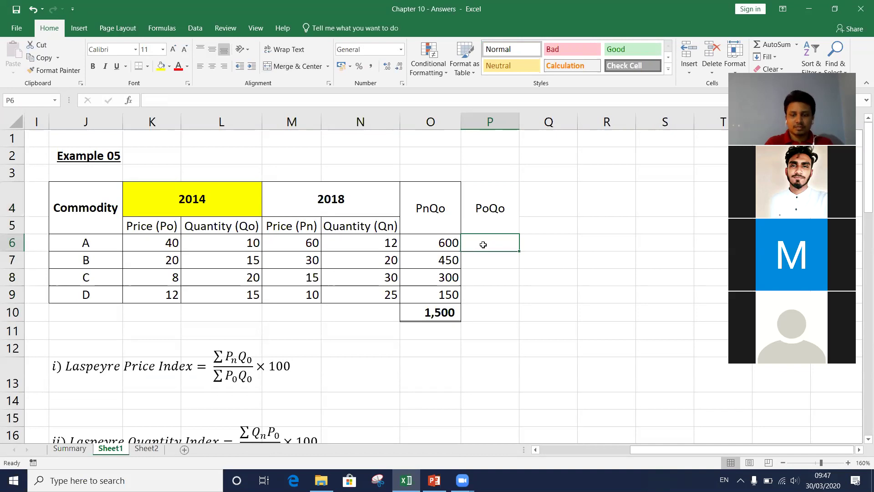
type("=")
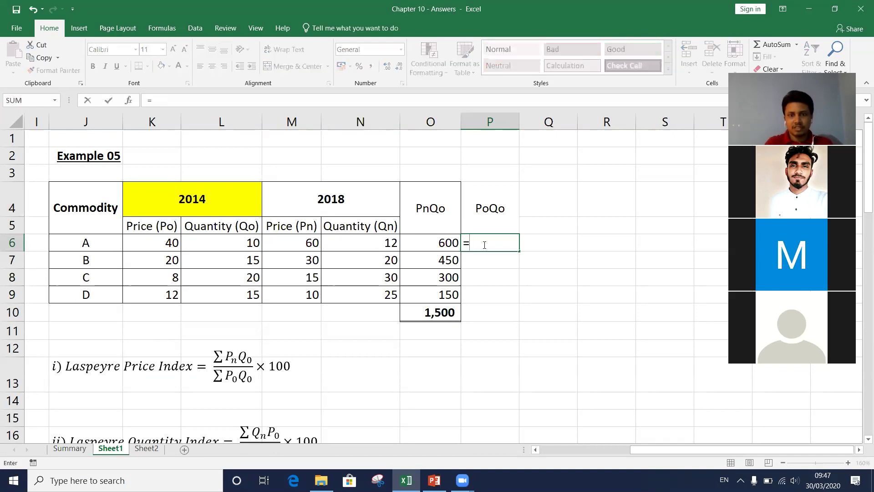
key("Left")
key("Left")
key("Left")
key("Left")
key("Left")
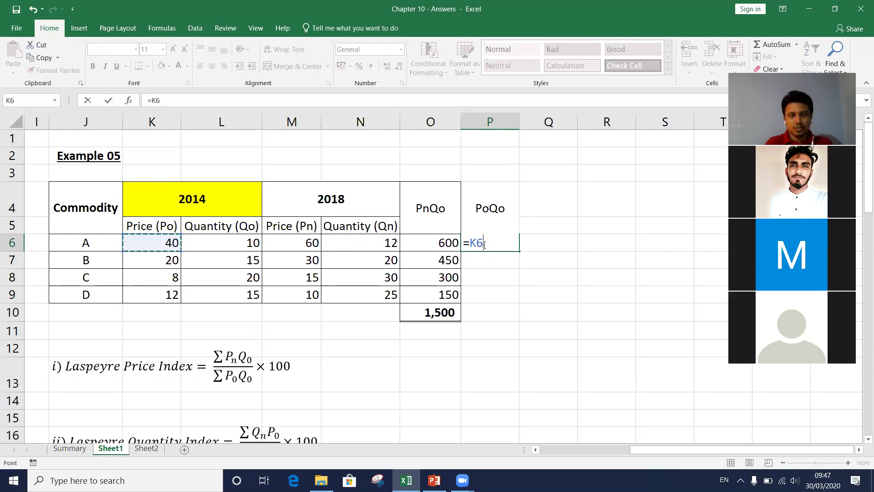
type("*")
key("Left")
key("Left")
key("Left")
key("Left")
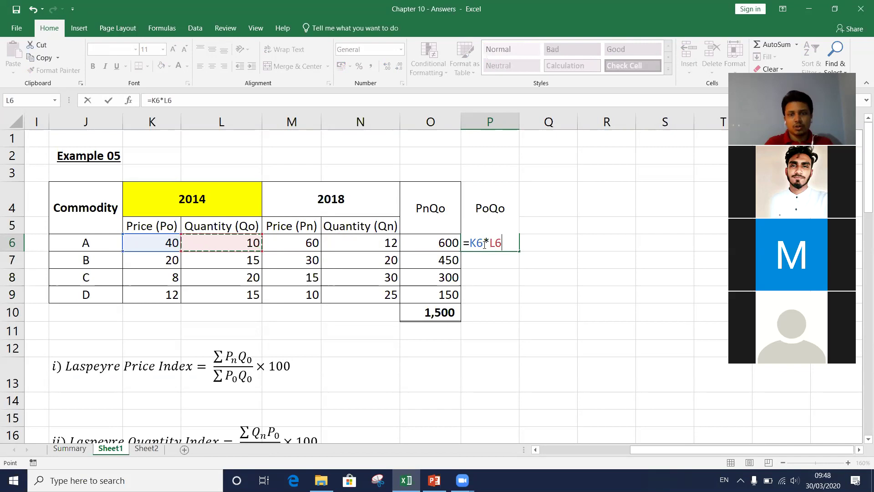
key("Return")
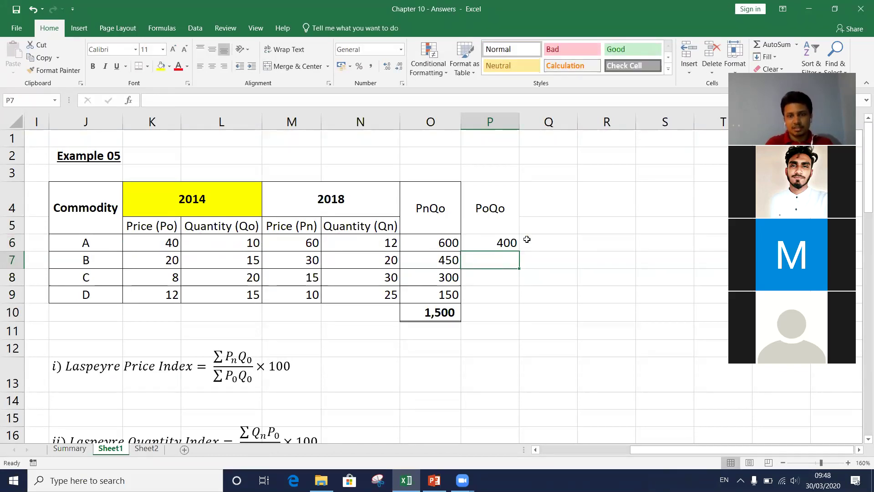
Step: Calculate commodity B's PoQo product in P7 with the formula =K7*L7
left_click(507, 243)
key("Return")
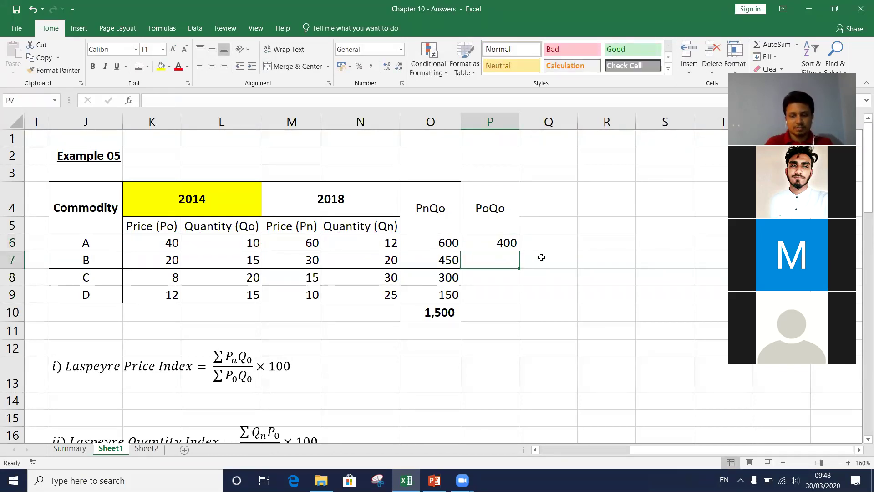
type("=")
key("Left")
key("Left")
key("Left")
key("Left")
key("Left")
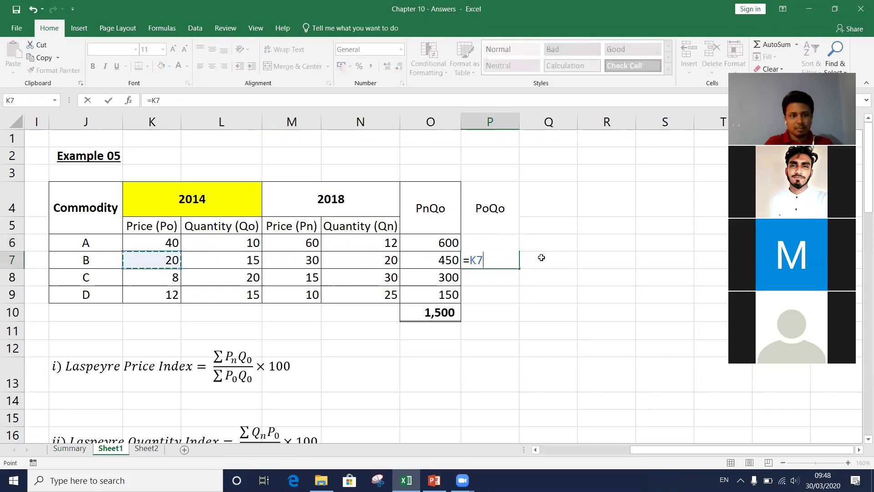
type("*")
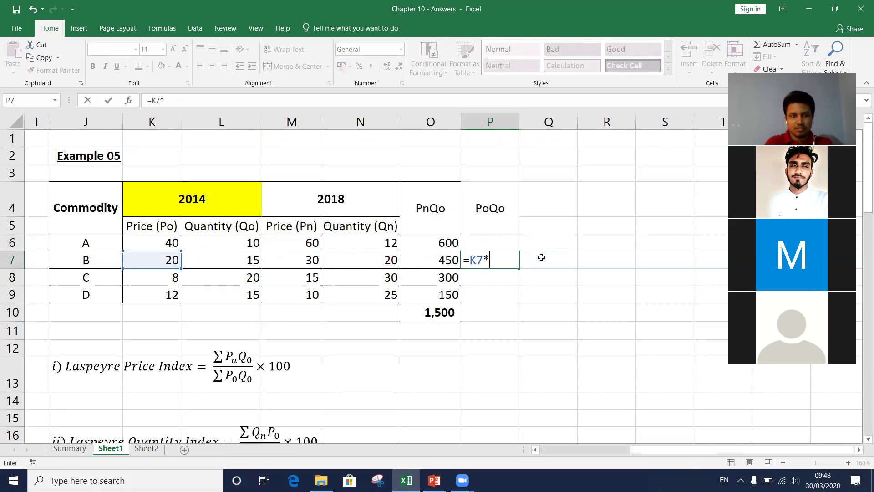
left_click(254, 260)
key("Return")
Step: Calculate commodity C's PoQo product in P8 by multiplying K8 by L8
type("=")
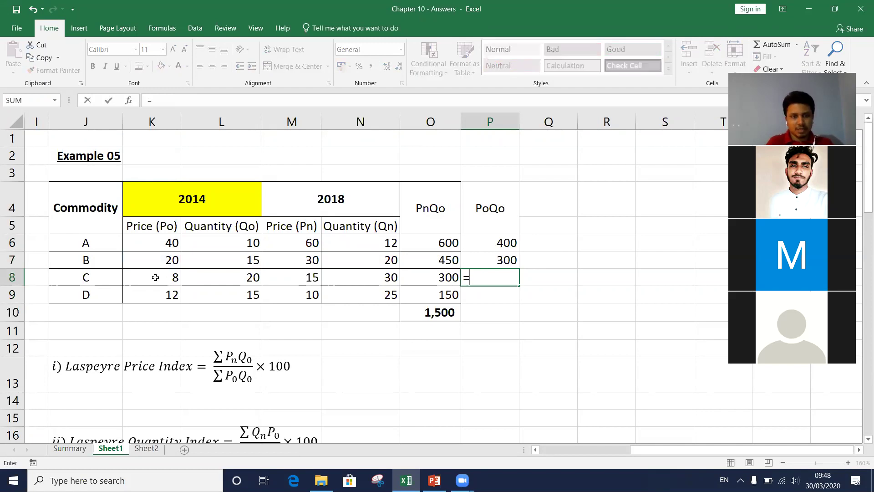
left_click(155, 277)
type("*")
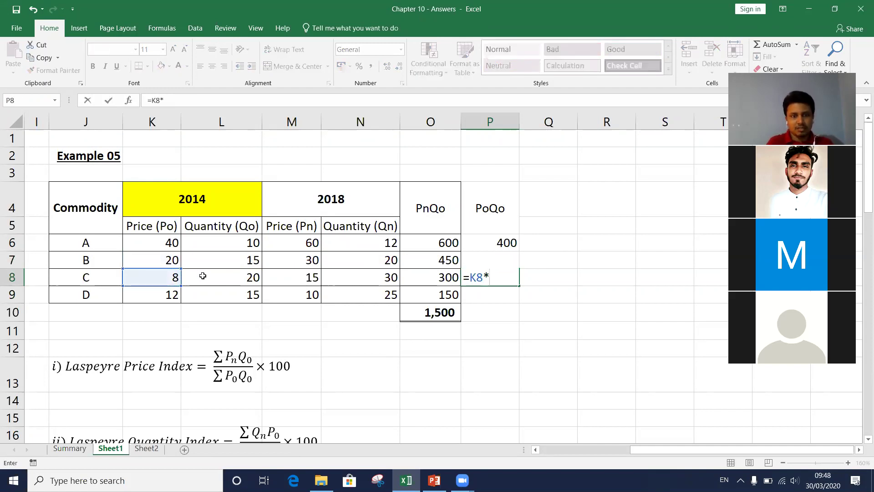
left_click(202, 277)
key("Return")
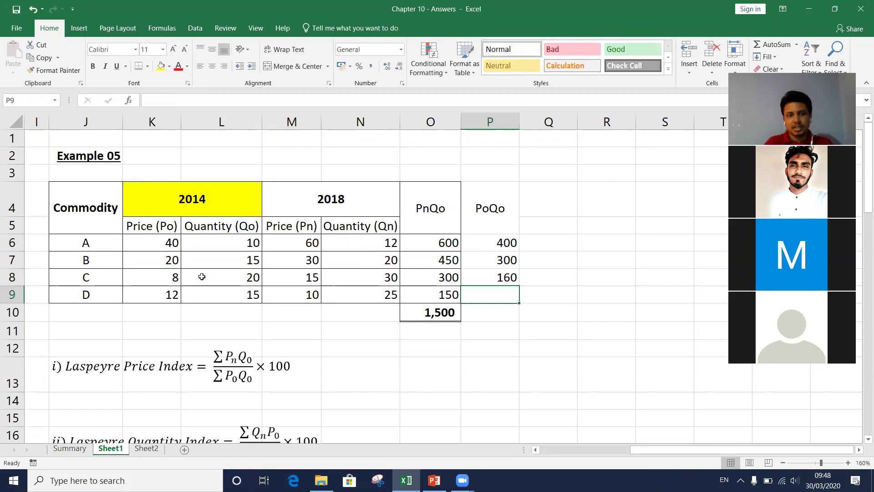
Step: Calculate commodity D's PoQo product in P9 as K9 times L9, and total the column in P10 with =SUM(P6:P9)
type("=")
left_click(151, 296)
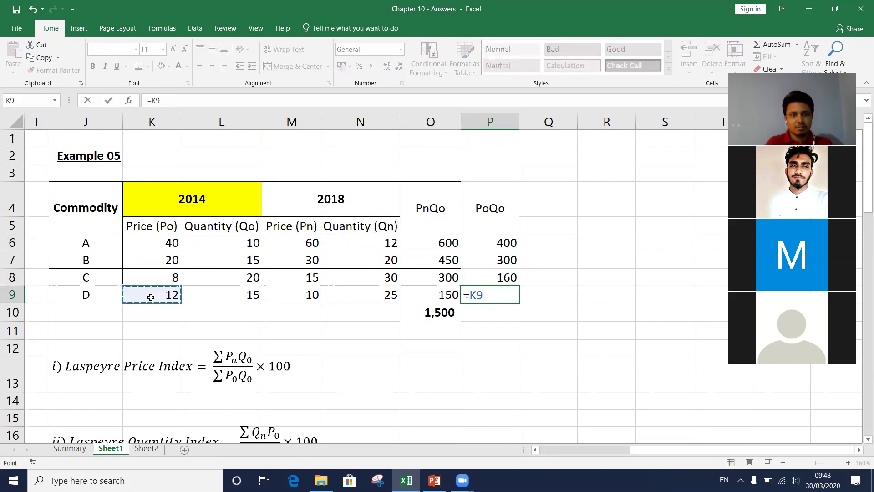
type("*")
left_click(203, 297)
key("Return")
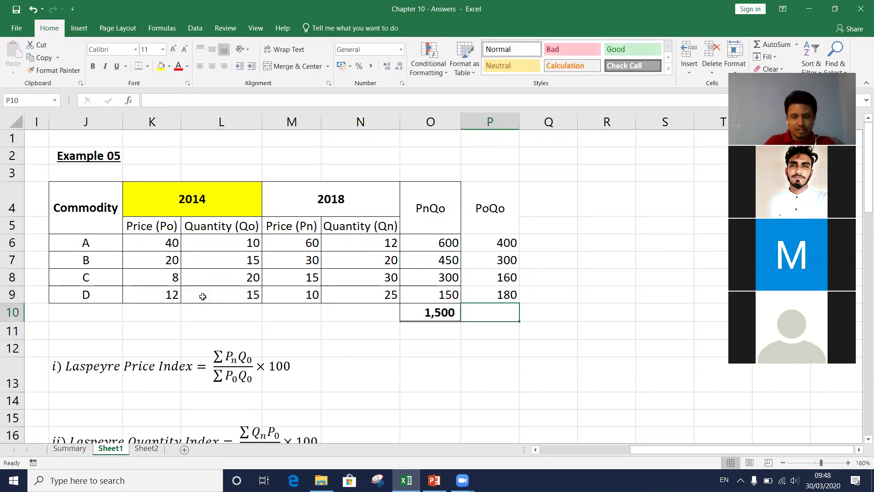
key("alt+equal")
key("Return")
Step: Apply all borders to the PoQo column from the header in P4 down to the total in P10
key("Up")
key("Up")
key("Up")
key("Up")
key("Up")
key("Up")
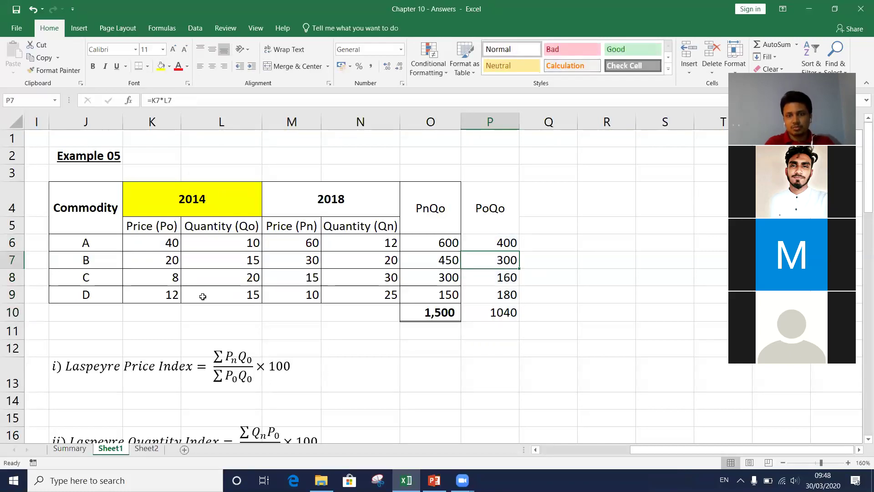
key("shift+Down")
key("shift+Down")
key("shift+Down")
key("shift+Down")
key("shift+Down")
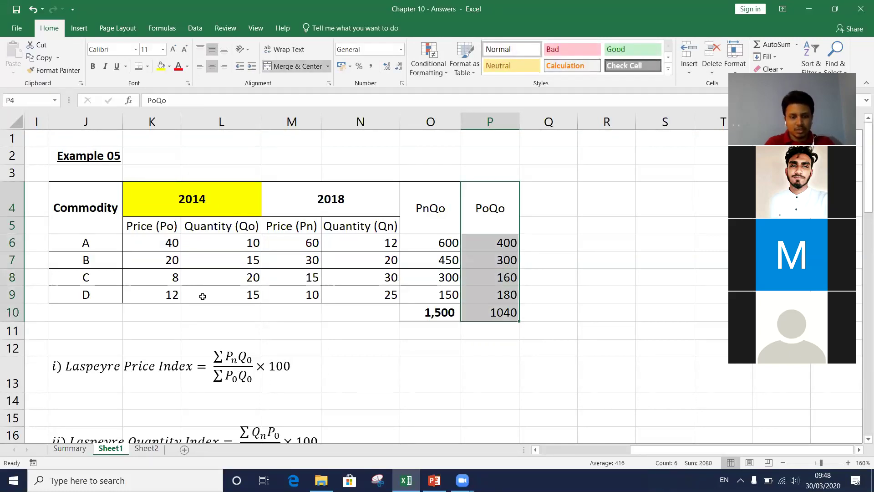
key("alt+h")
key("b")
key("a")
Step: Format the PoQo total in P10 as bold with the comma style, no decimals and a double bottom border
key("Down")
key("Down")
key("Down")
key("Down")
key("Down")
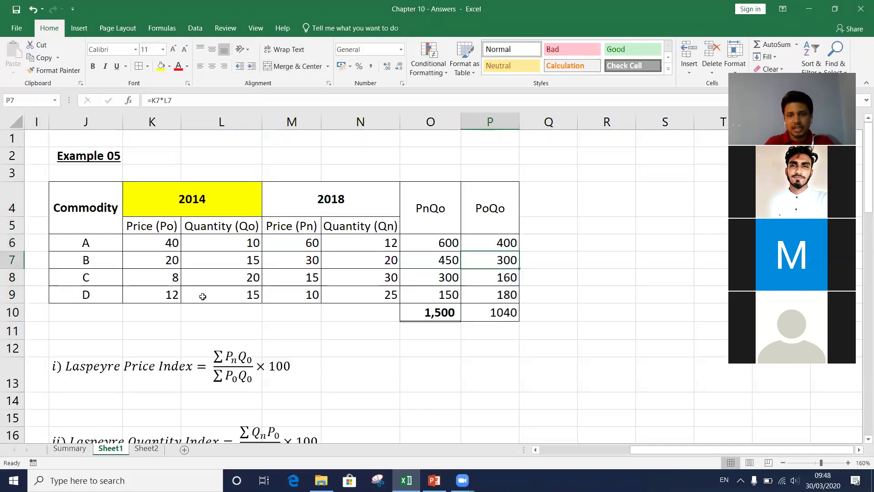
key("ctrl+b")
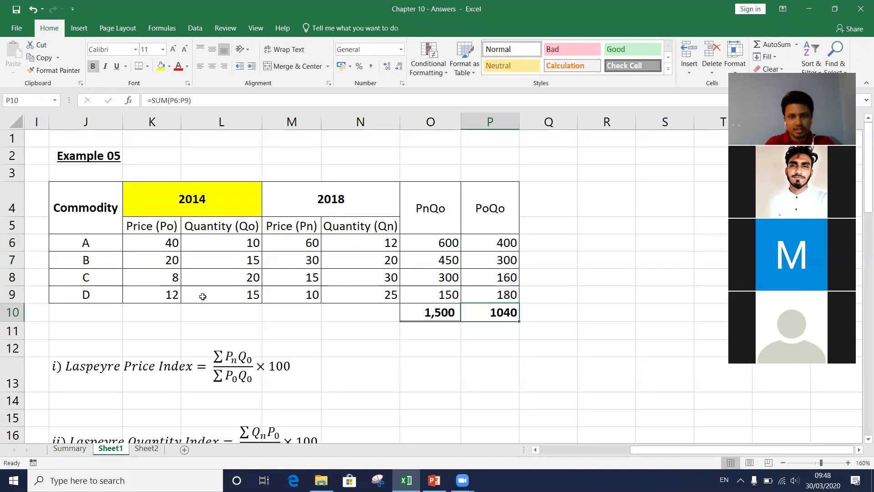
key("alt+h+k")
key("alt+h+9")
key("alt+h+9")
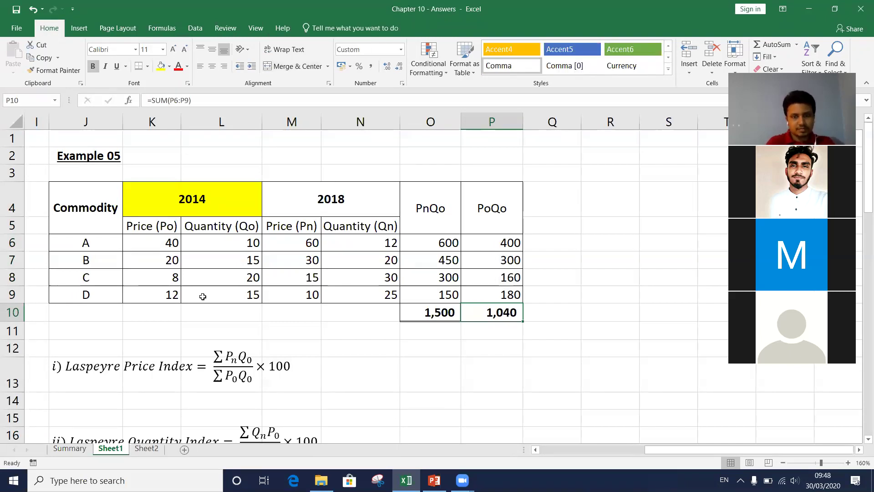
Step: Calculate the Laspeyre Price Index in L14 with the formula =O10/P10*100
key("Return")
key("Down")
key("Left")
key("Left")
key("Down")
key("Down")
key("Left")
key("Down")
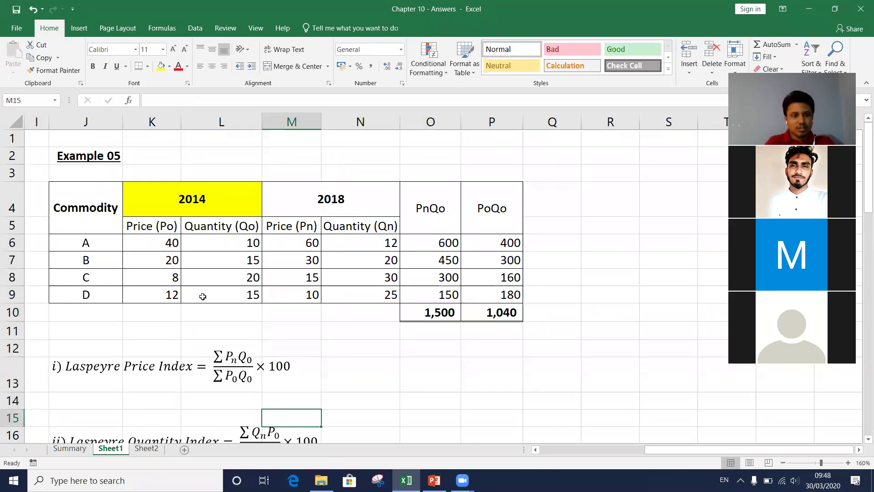
key("Left")
key("Up")
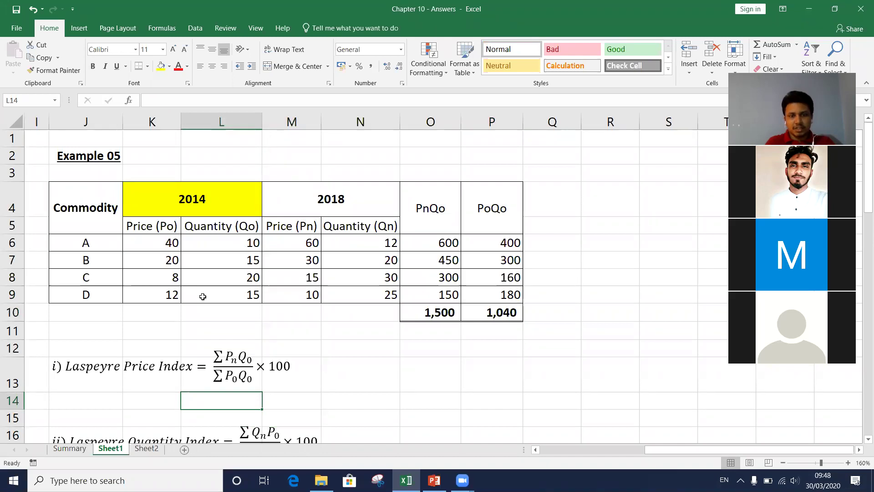
type("=")
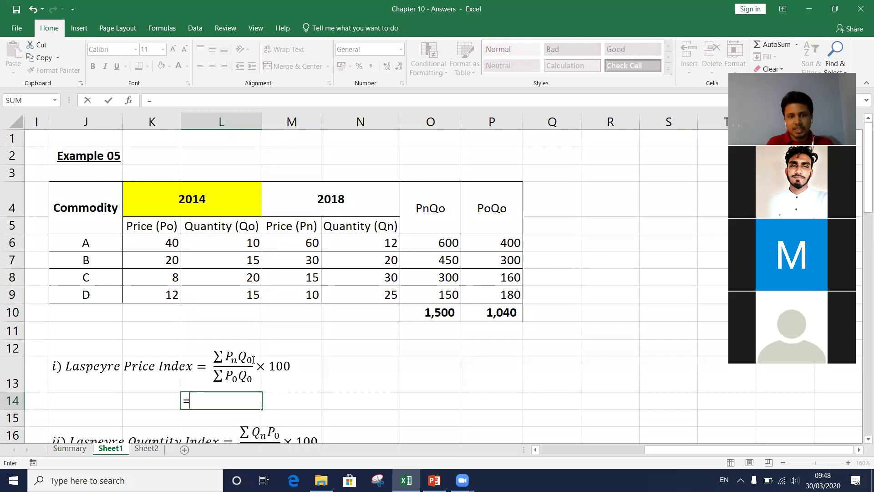
left_click(432, 312)
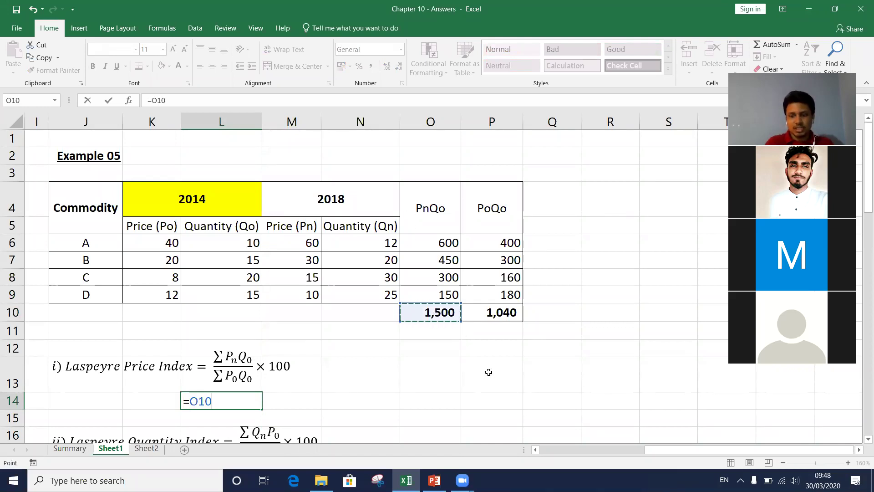
type("/")
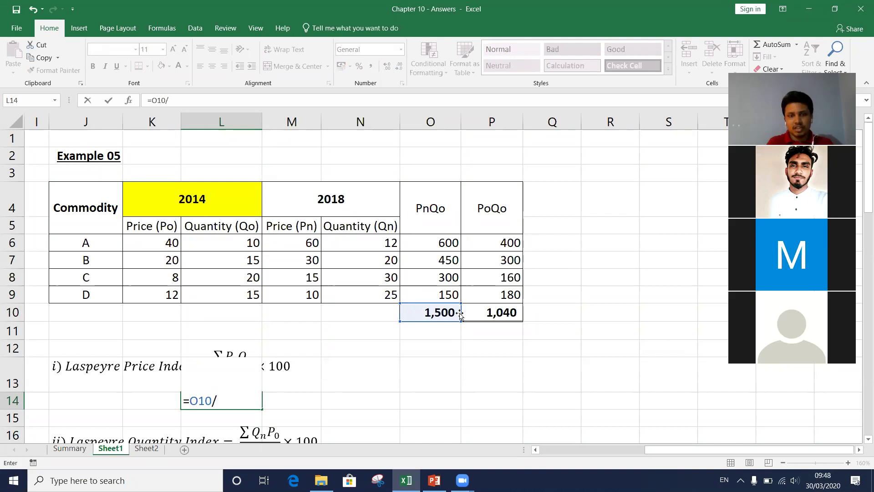
left_click(499, 312)
type("*100")
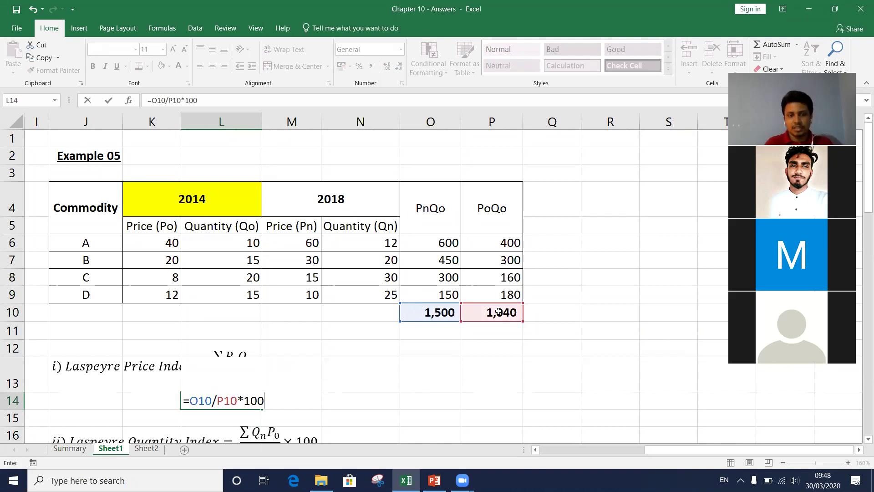
key("Return")
Step: Format the price index result in L14 with the comma style, bold text, and top and double bottom borders
key("Up")
key("alt+h")
key("k")
key("ctrl+b")
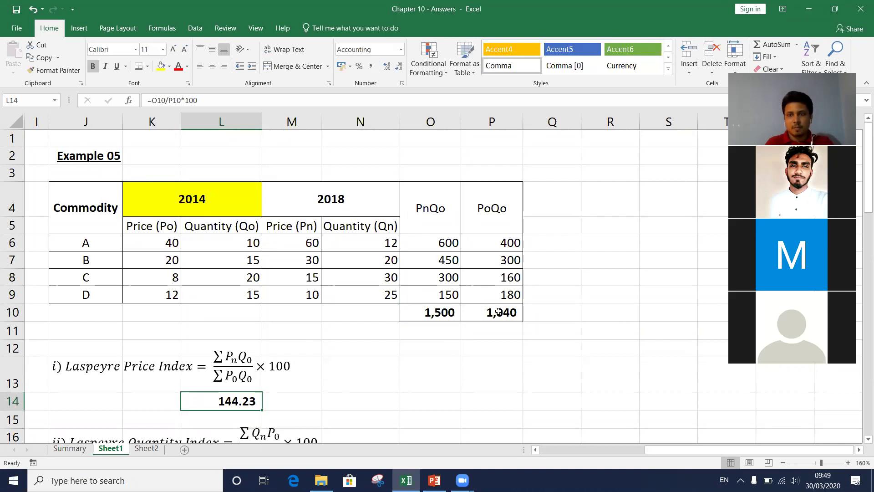
Step: Examine the QnPo numerator and QoPo denominator of the Laspeyre Quantity Index formula
key("Down")
key("Down")
key("Down")
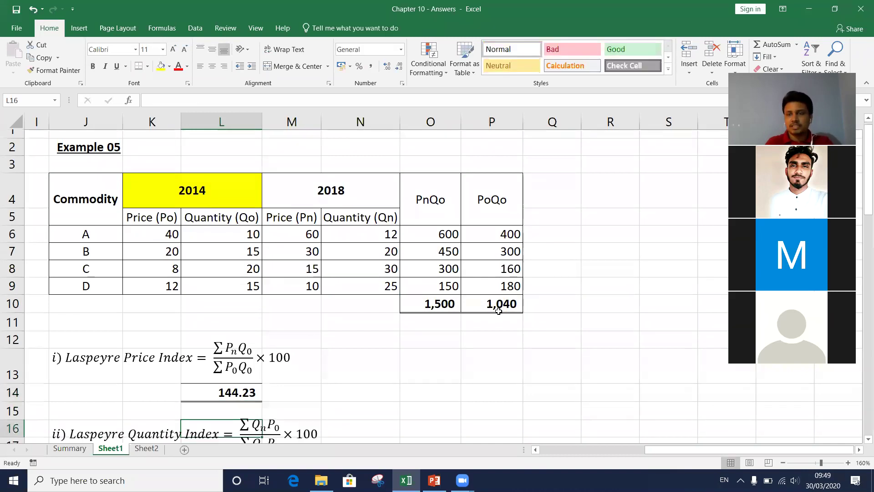
key("Down")
key("Down")
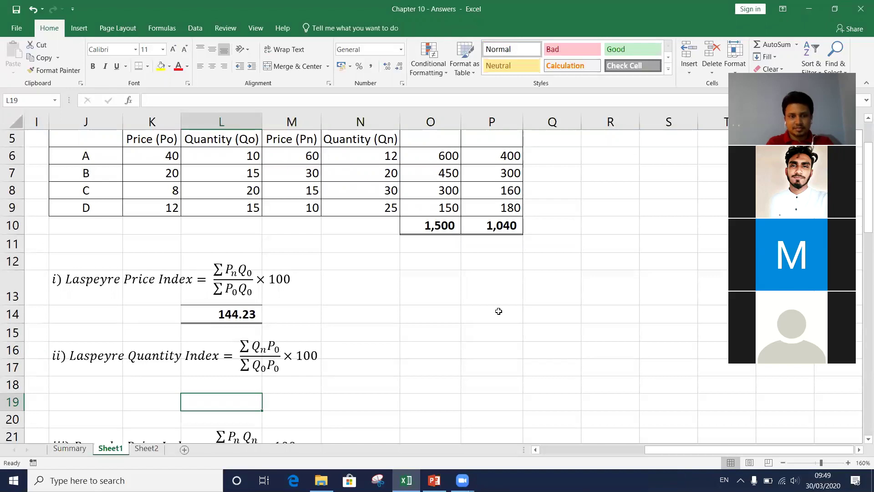
left_click(263, 348)
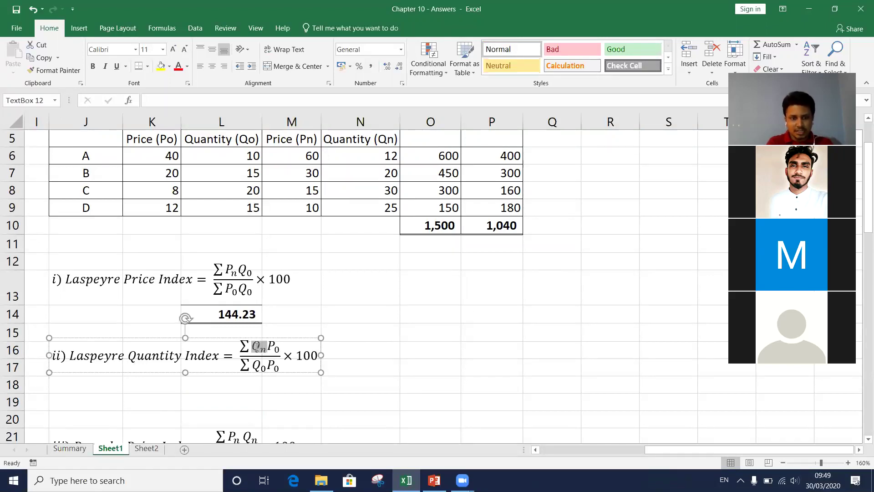
left_click(261, 366)
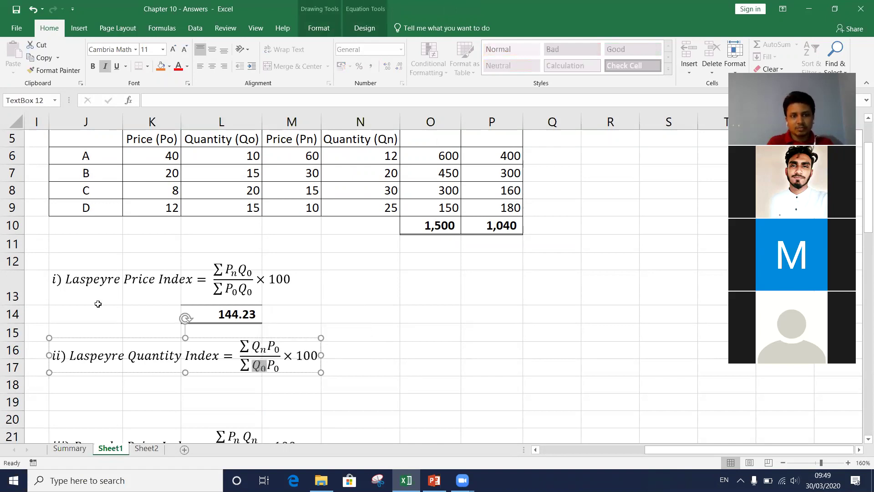
left_click_drag(248, 343, 245, 344)
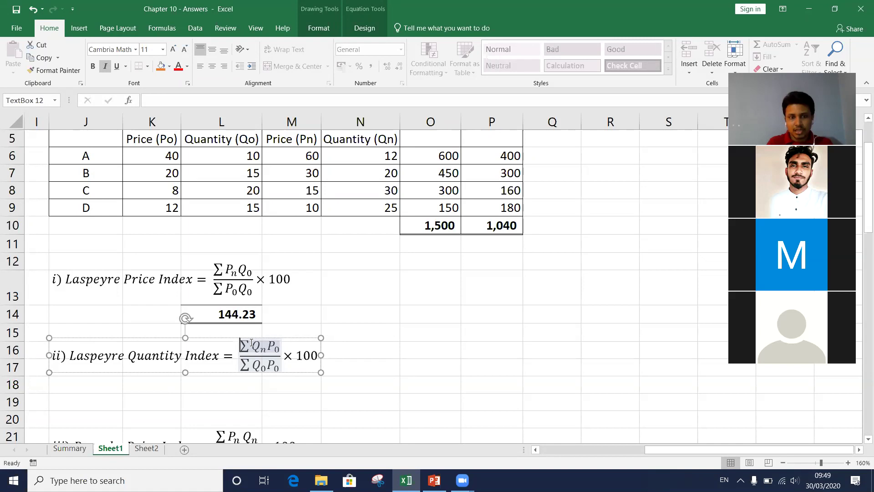
left_click_drag(247, 346, 278, 347)
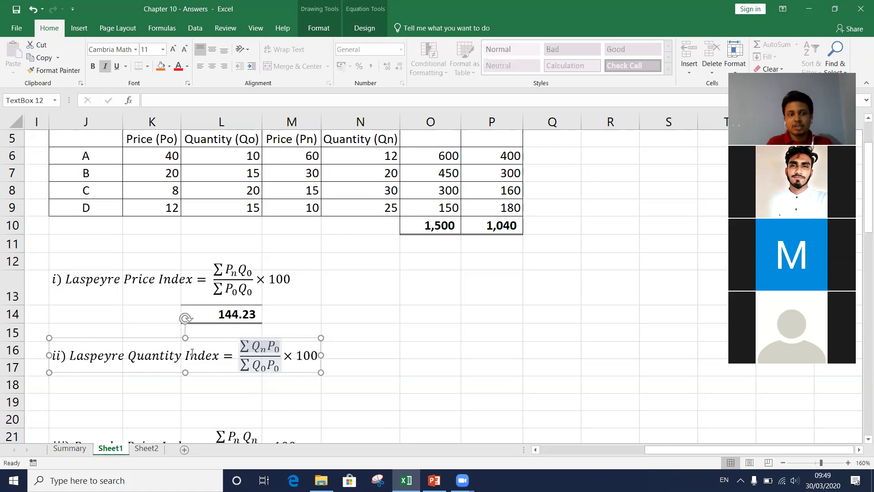
left_click_drag(268, 346, 280, 351)
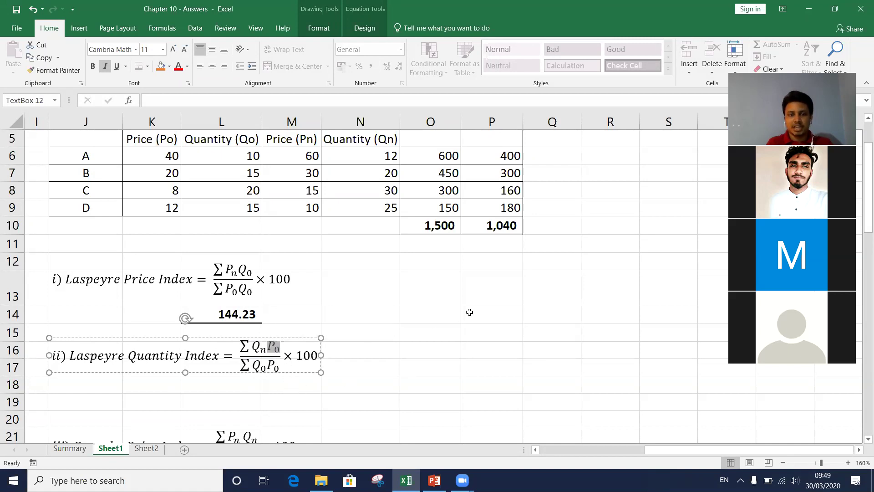
Step: Add a QnPo column heading in Q4, merged and centred across Q4:Q5 with middle vertical alignment
scroll(467, 314, "up", 1)
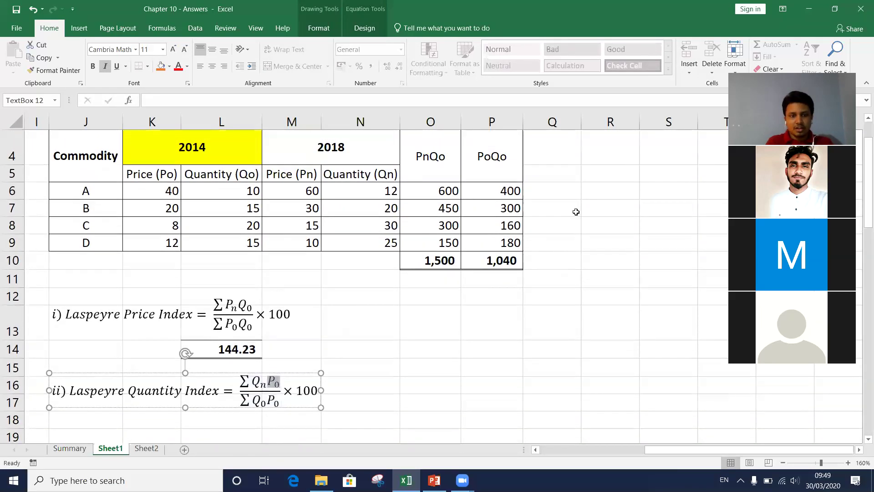
left_click(548, 147)
type("Qn")
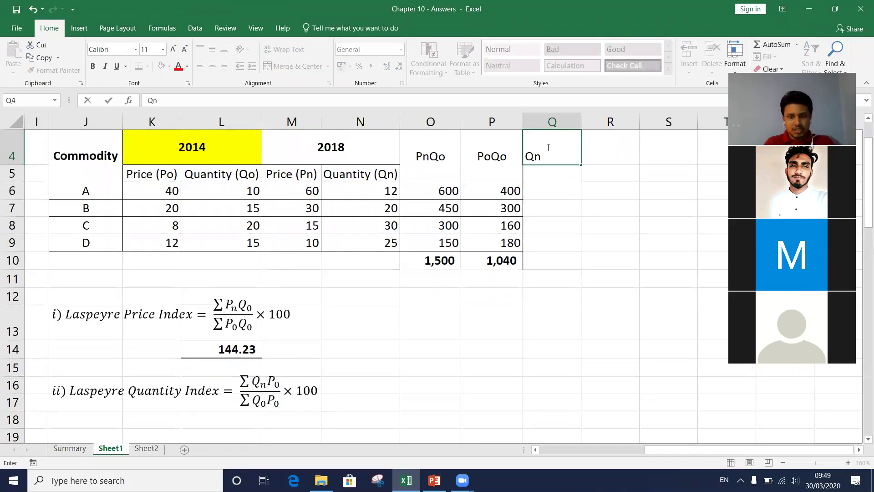
type("Po")
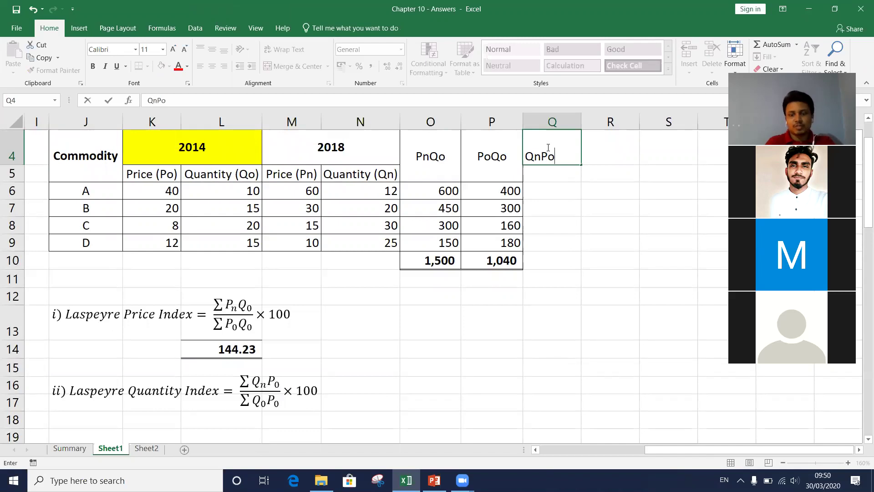
key("Return")
left_click(548, 147)
key("shift+Down")
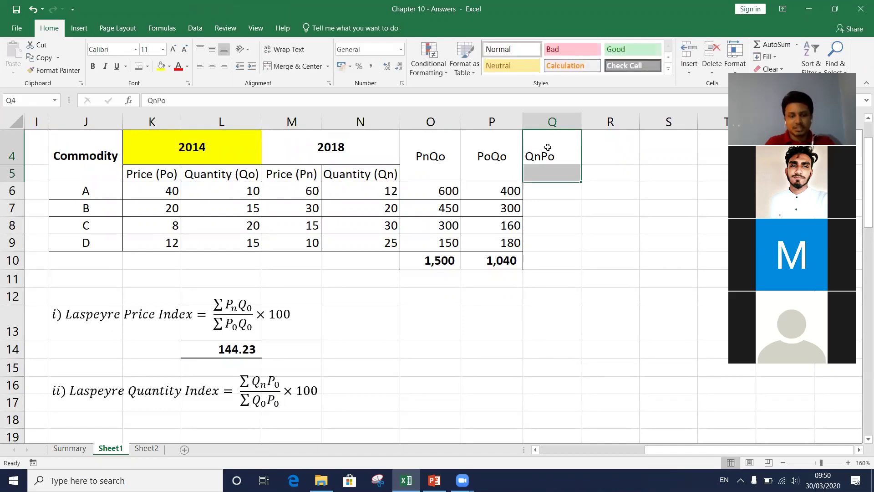
key("alt+h")
key("m")
key("c")
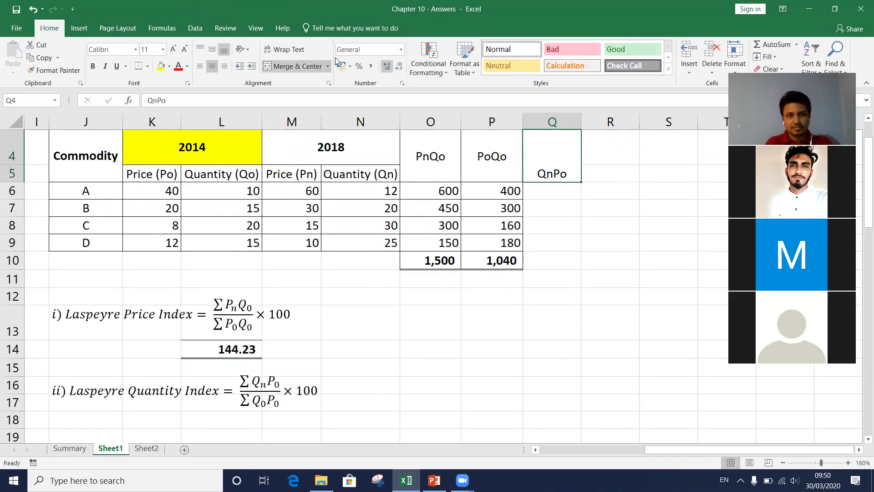
left_click(212, 49)
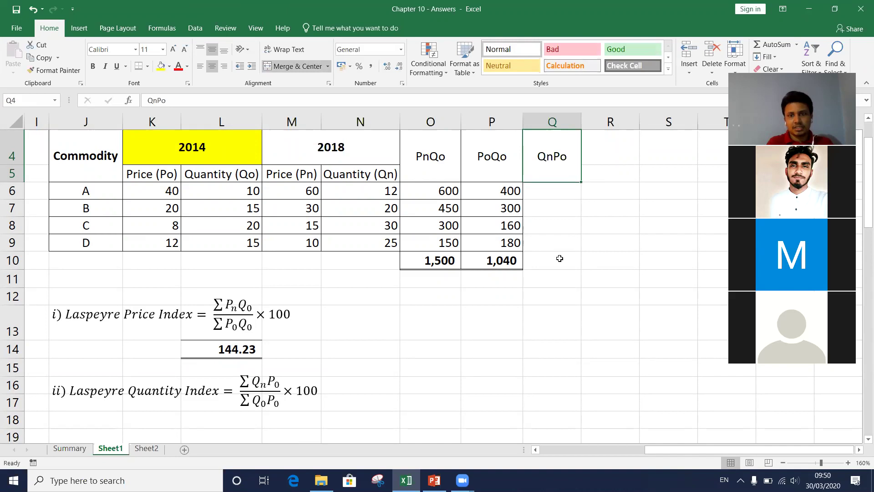
Step: Calculate commodity A's QnPo product in Q6 with the formula =N6*K6
left_click(550, 194)
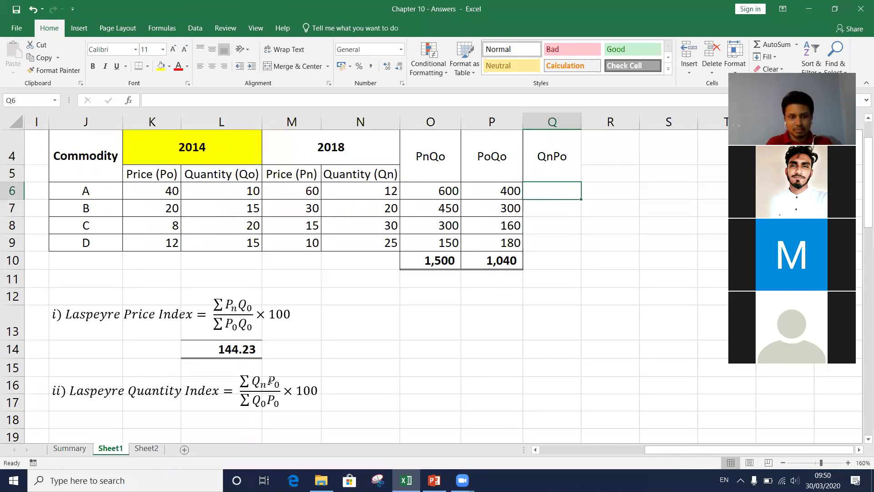
left_click(282, 384)
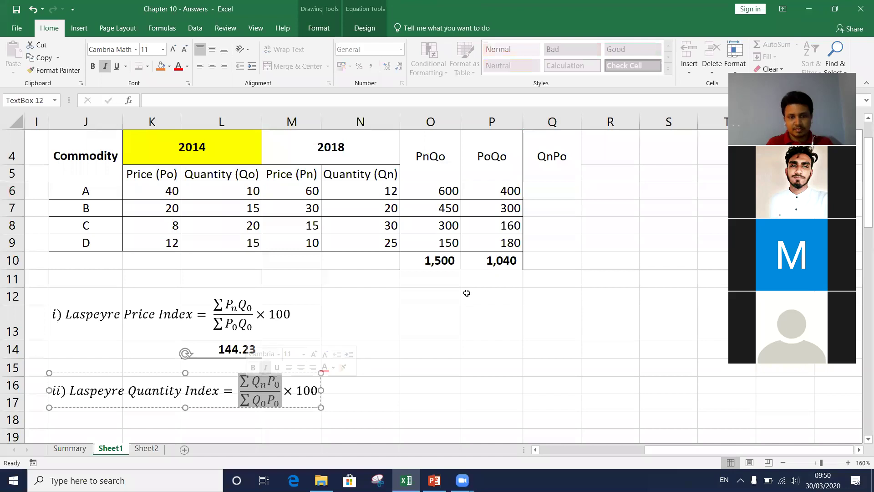
left_click(539, 203)
key("Up")
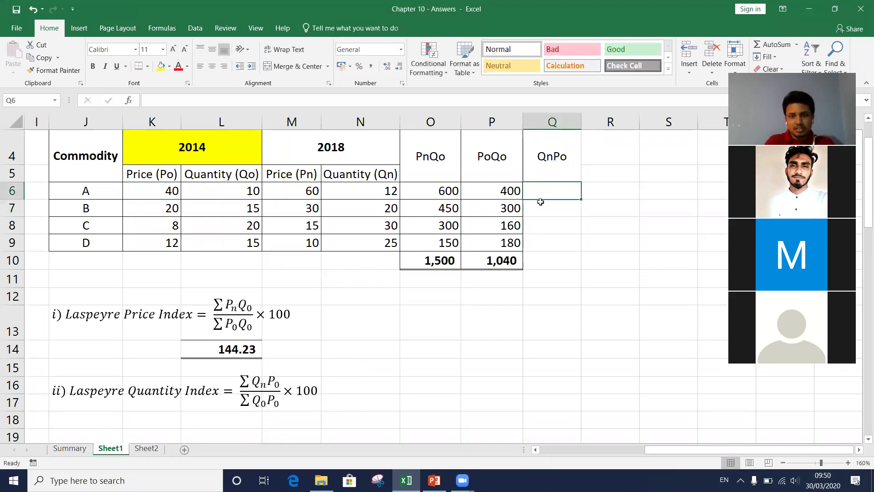
type("=")
key("Left")
key("Left")
key("Left")
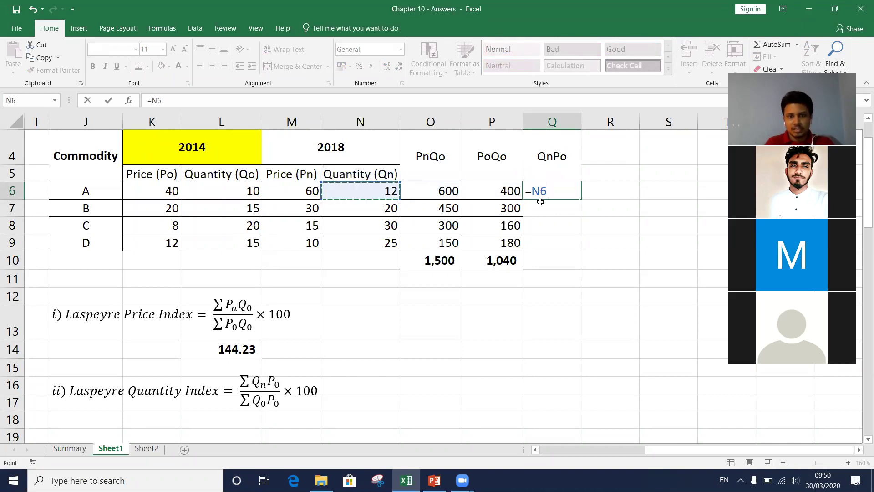
key("Up")
key("Left")
key("Right")
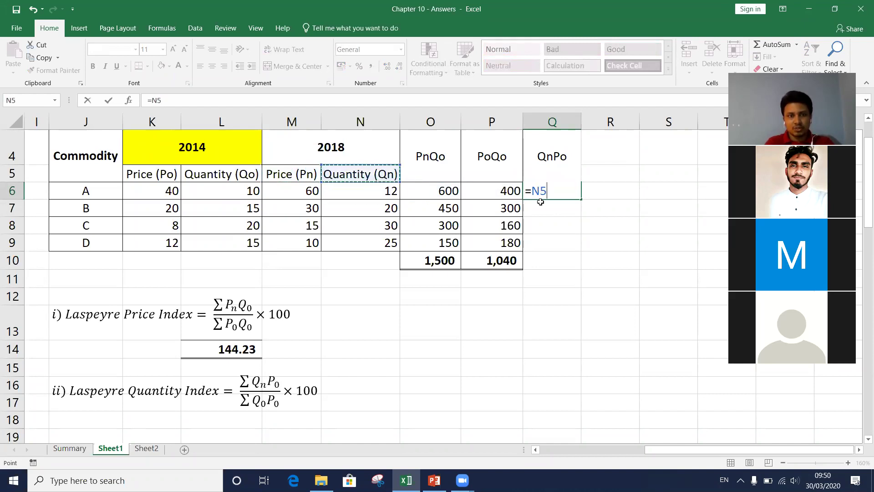
key("Down")
key("Up")
key("Down")
key("Left")
key("Right")
key("Up")
key("Down")
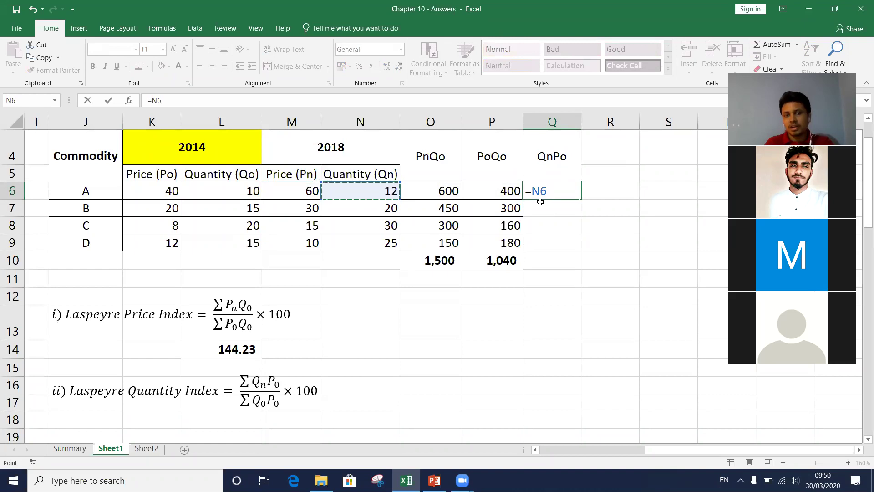
type("*-")
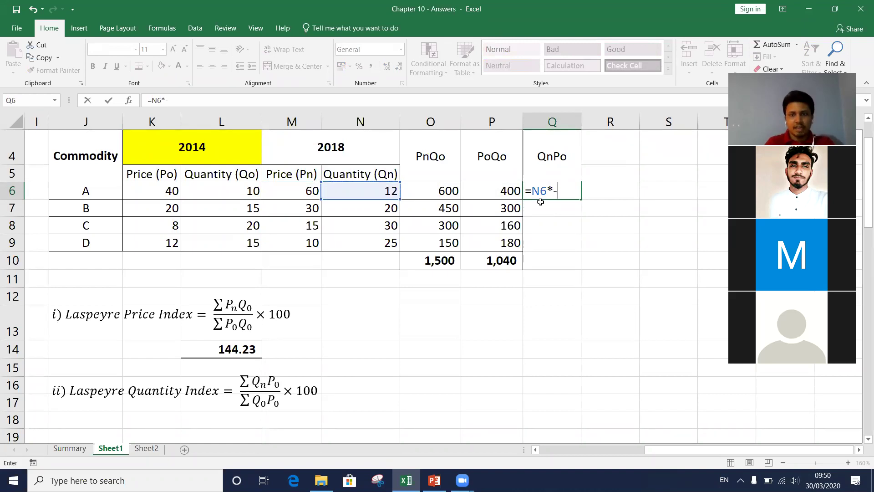
key("BackSpace")
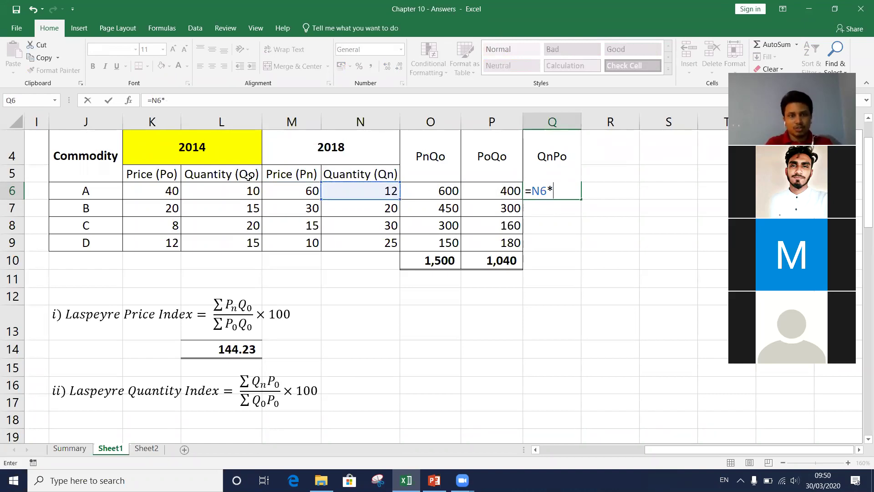
left_click(161, 193)
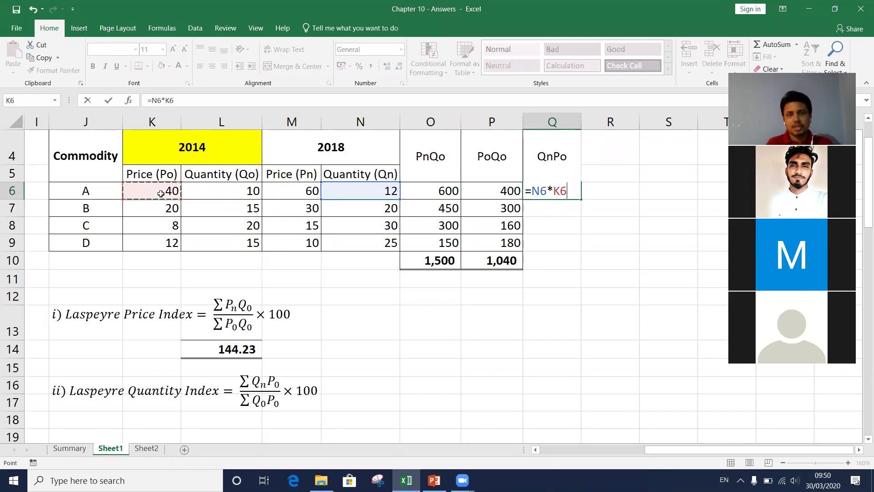
key("Return")
key("Up")
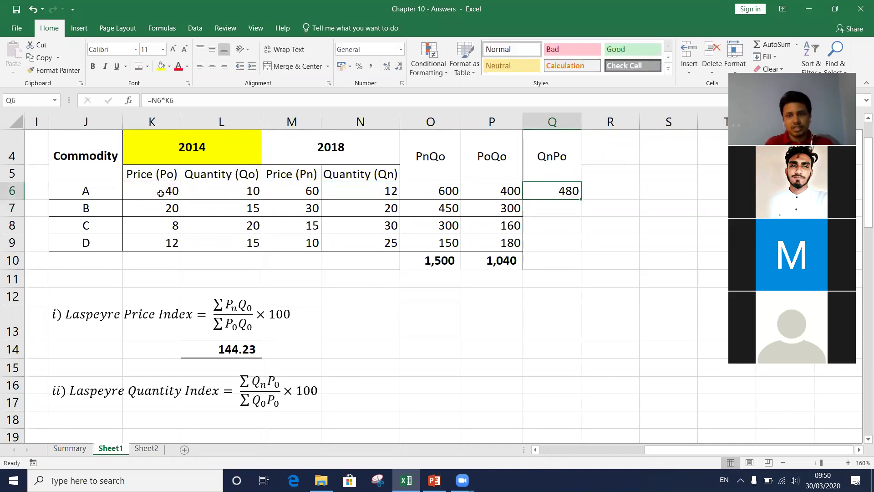
Step: Calculate commodity B's QnPo product in Q7 by multiplying N7 by K7
key("Down")
key("Up")
key("Down")
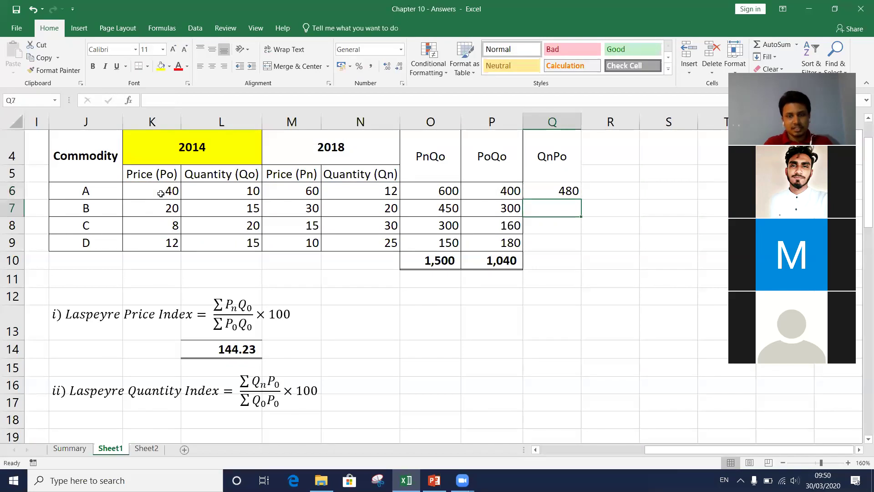
type("=")
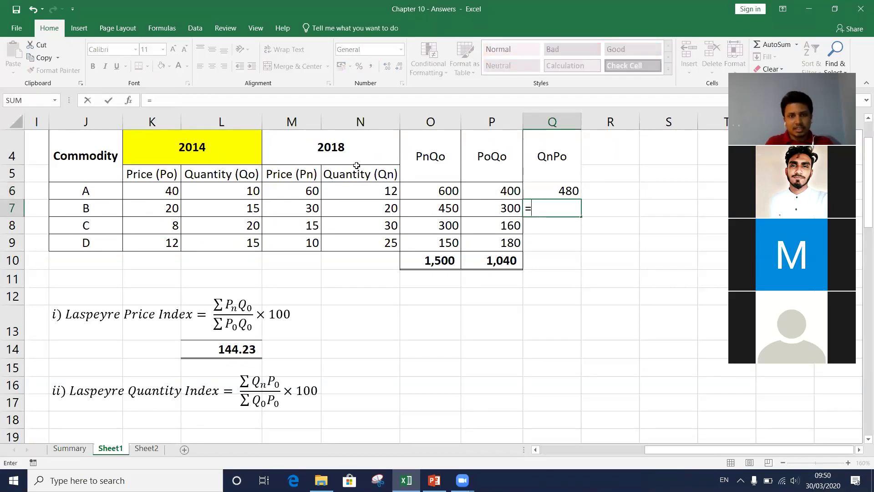
left_click(368, 209)
type("*")
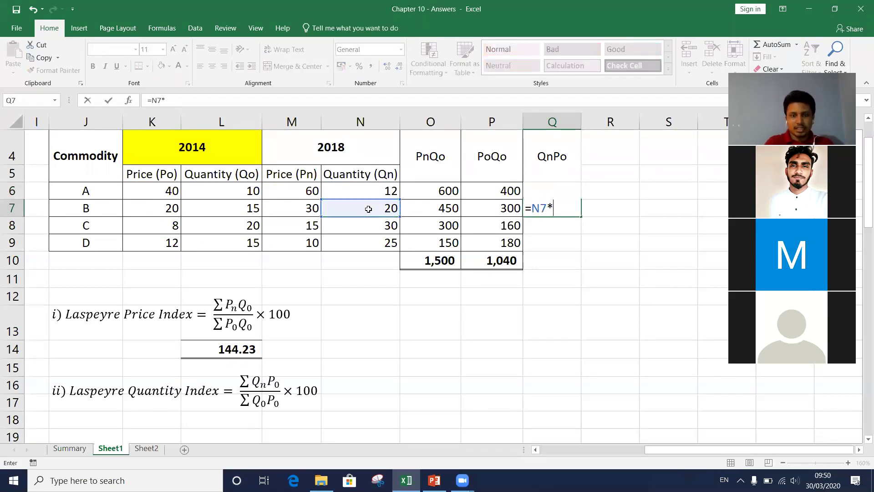
left_click(164, 209)
key("Return")
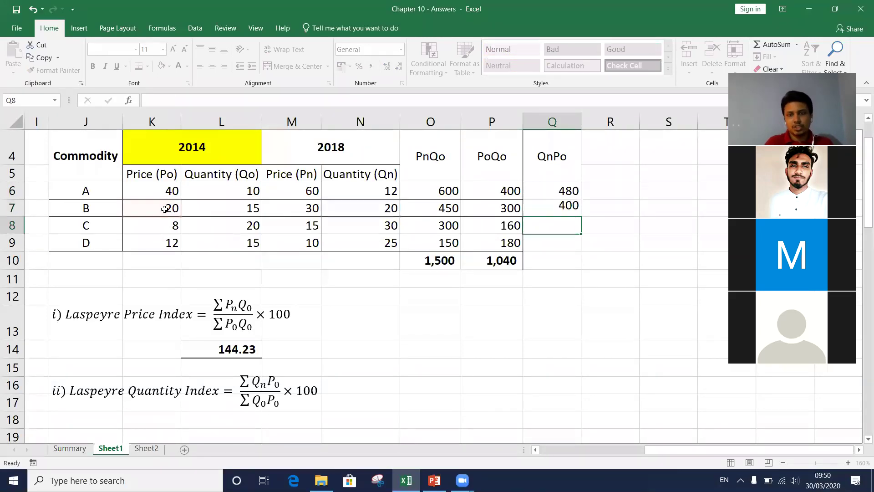
Step: Calculate commodity C's QnPo product in Q8 with the formula =N8*K8
type("=")
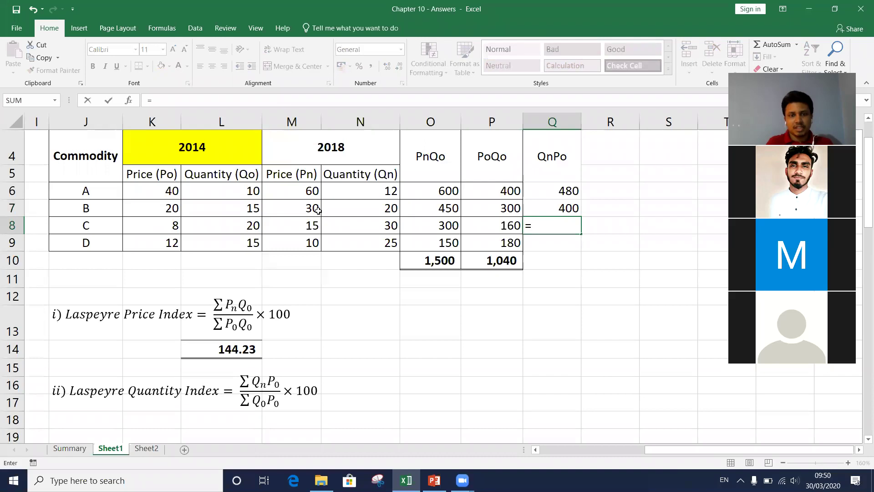
left_click(339, 224)
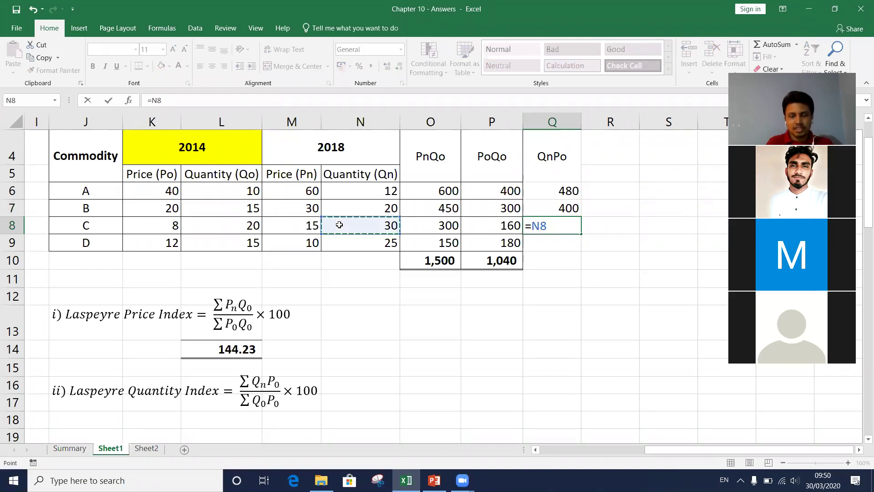
type("*")
left_click(162, 225)
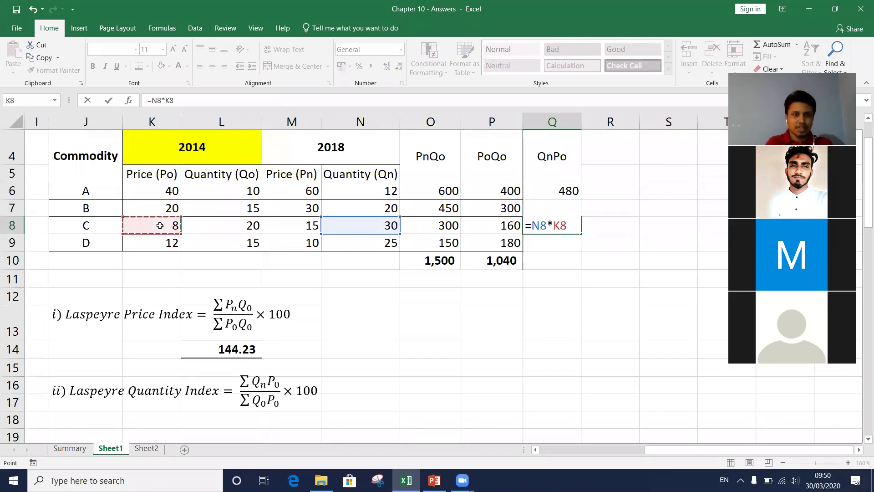
key("Return")
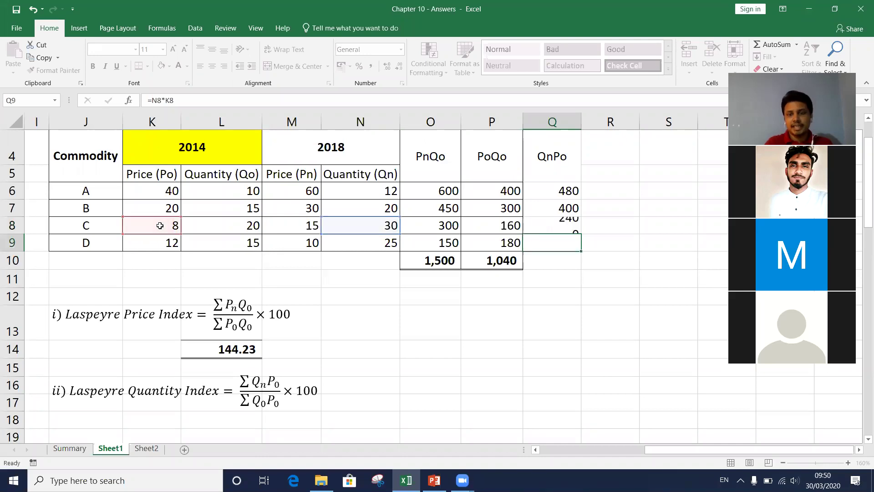
Step: Calculate commodity D's QnPo product in Q9 with the formula =N9*K9
type("=")
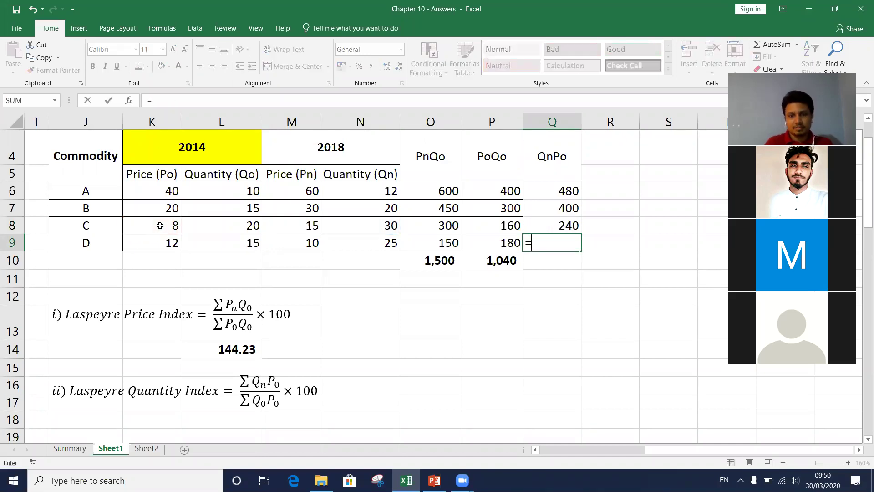
left_click(338, 242)
type("*")
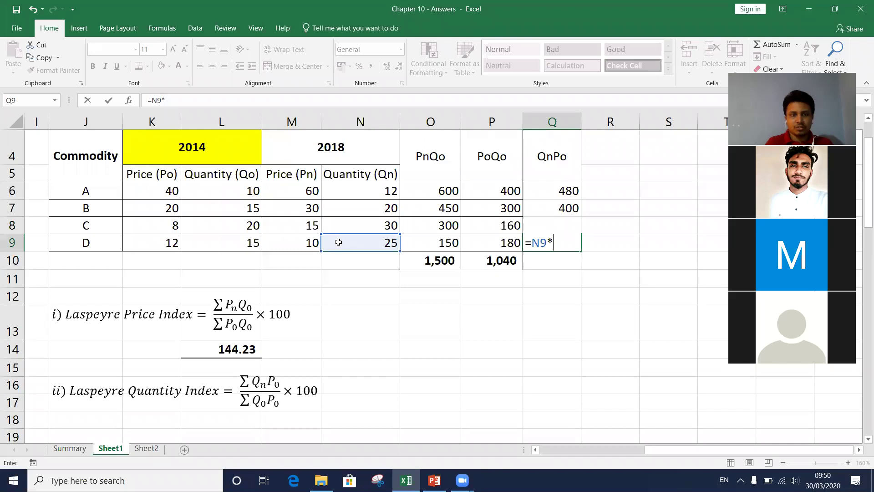
left_click(150, 244)
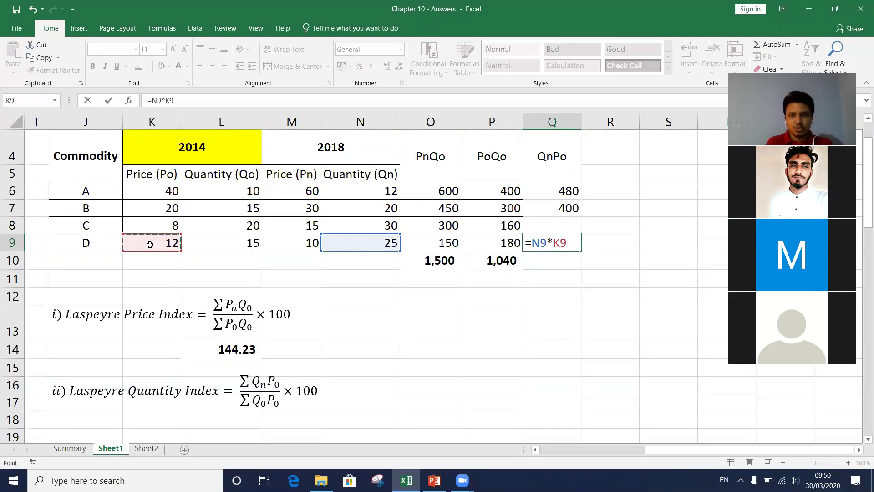
key("Return")
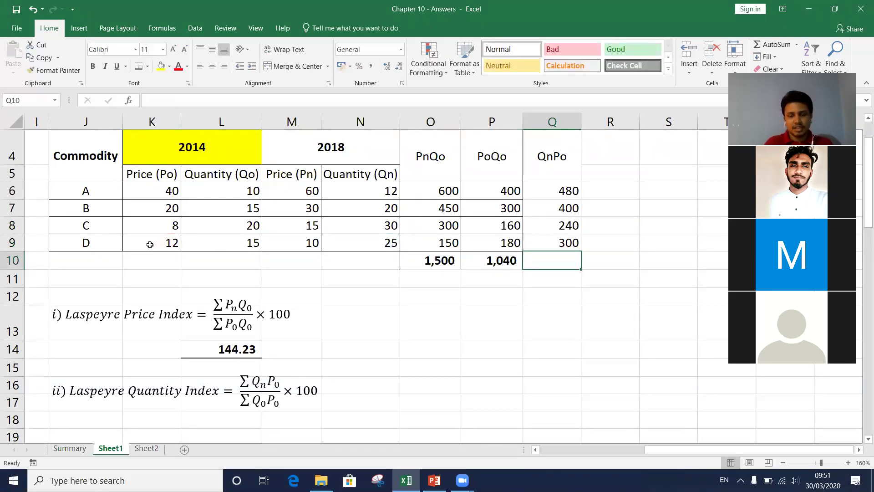
Step: Total the QnPo column in Q10 with =SUM(Q6:Q9) and apply the comma style without decimals
key("alt+equal")
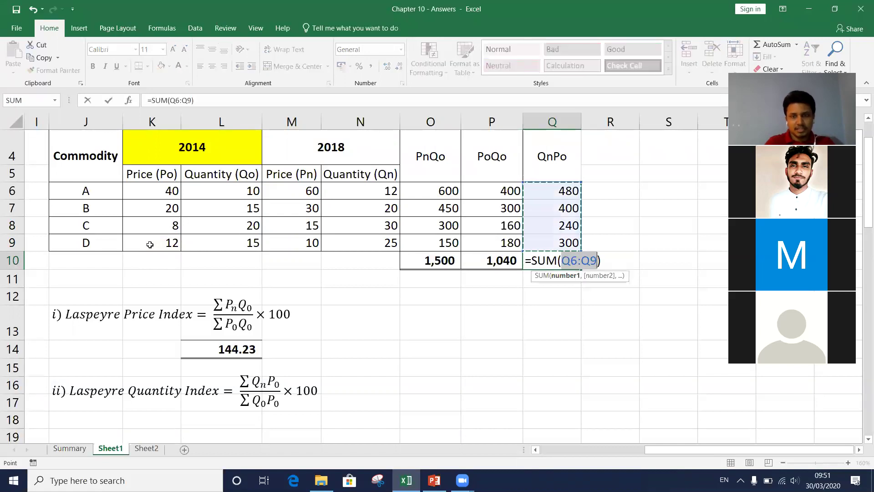
key("Return")
key("Up")
key("alt+h")
key("k")
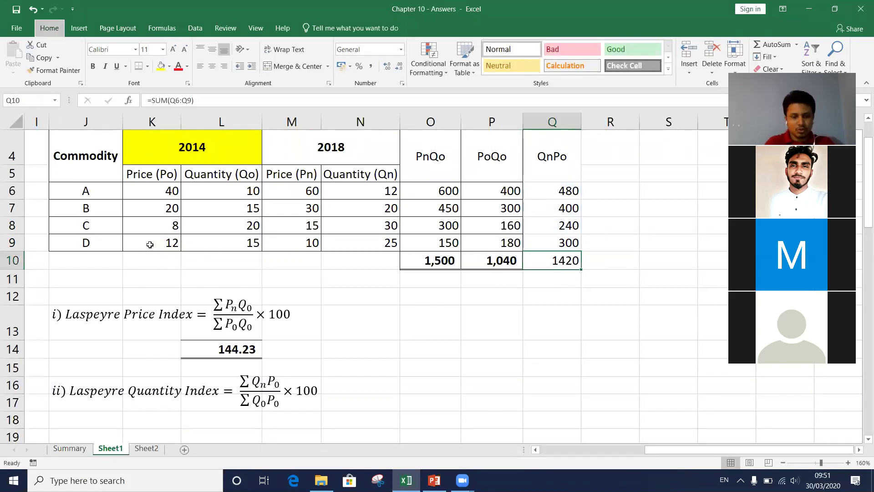
key("alt+h")
key("9")
key("alt+h")
key("9")
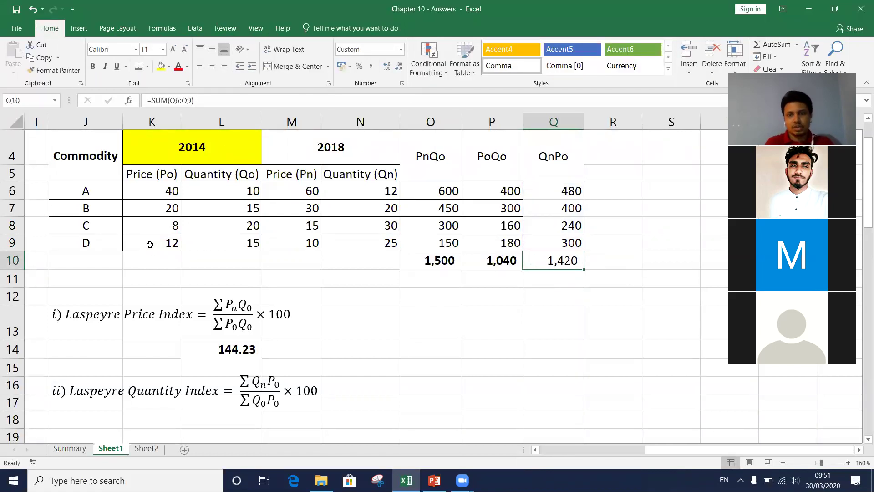
Step: Make the QnPo total in Q10 bold and give it a double bottom border
key("ctrl+b")
key("alt+h")
key("b")
key("b")
Step: Apply all borders to the QnPo heading and product cells in Q4:Q9
key("Up")
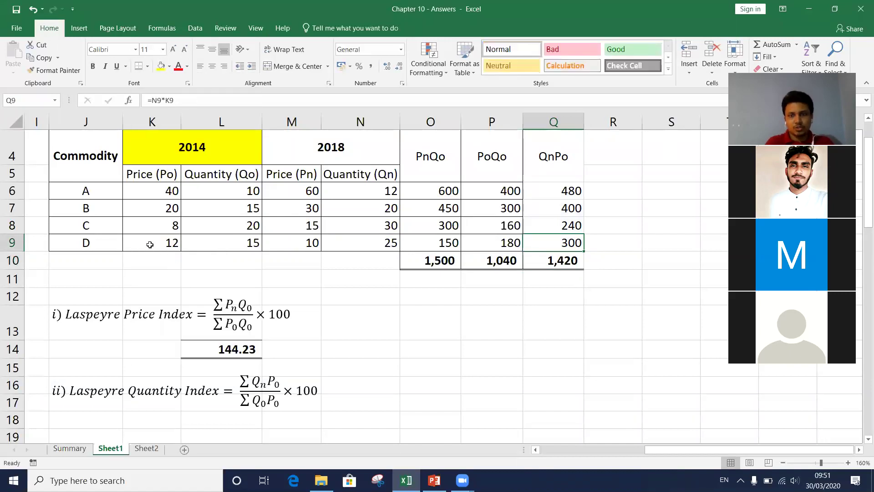
key("shift+Up")
key("shift+Up")
key("shift+Up")
key("shift+Up")
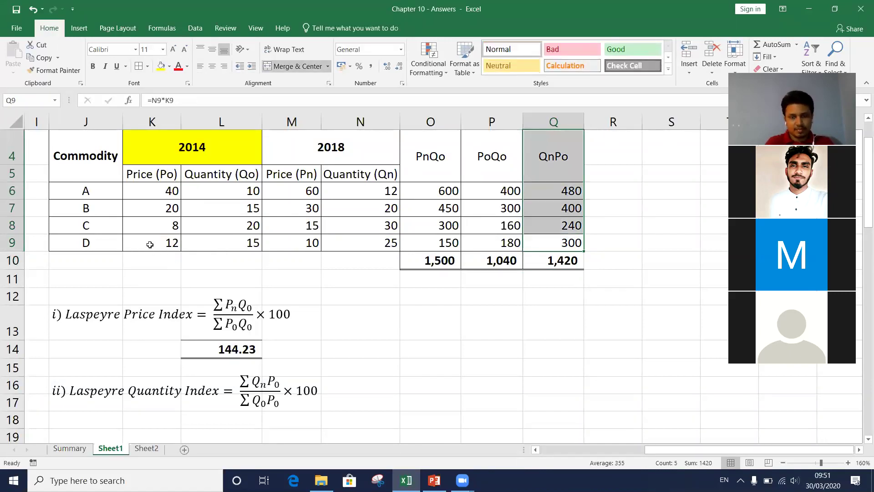
key("Down")
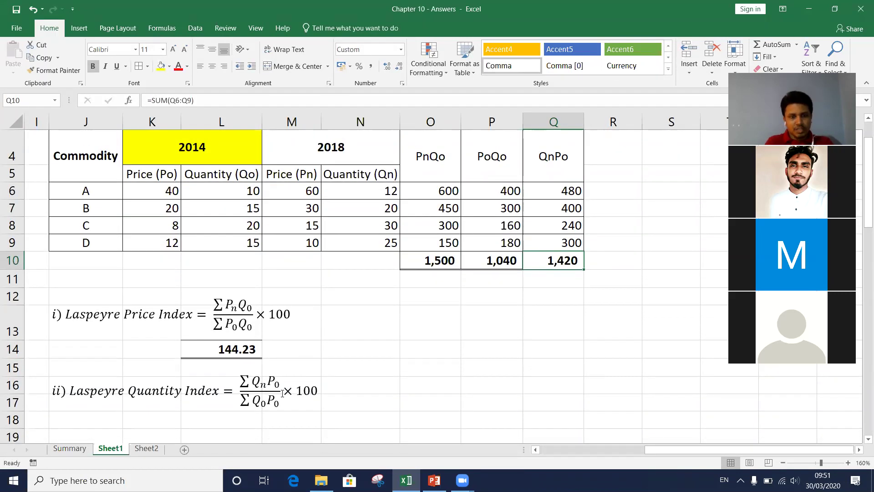
Step: Examine the QoPo denominator of the Laspeyre Quantity Index formula
left_click(278, 403)
double_click(248, 403)
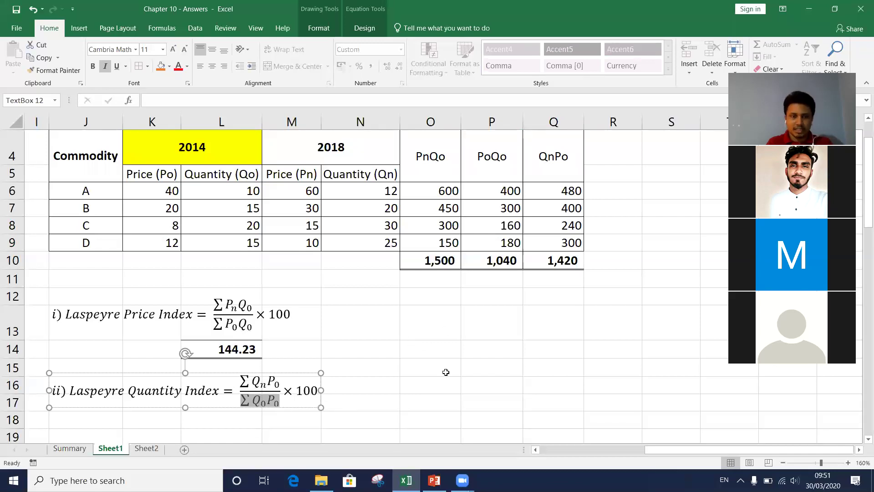
Step: Calculate the Laspeyre Quantity Index in L19 with =Q10/P10*100
scroll(446, 360, "down", 1)
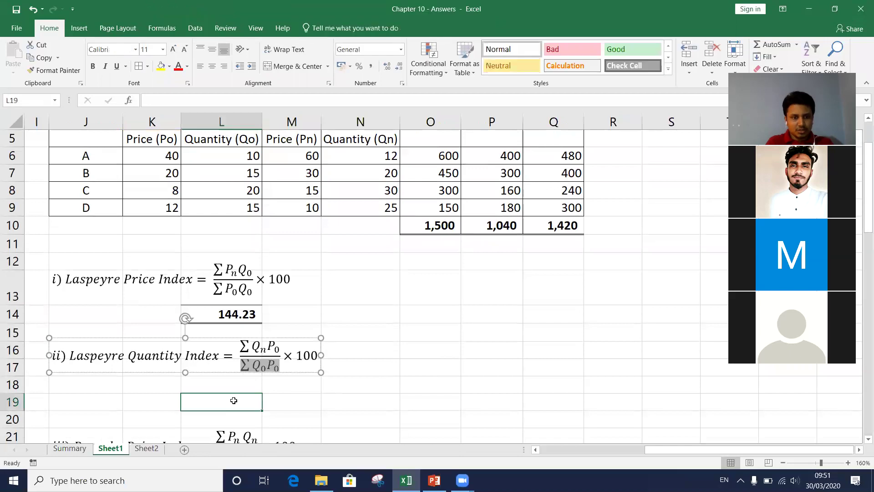
left_click(234, 400)
type("=")
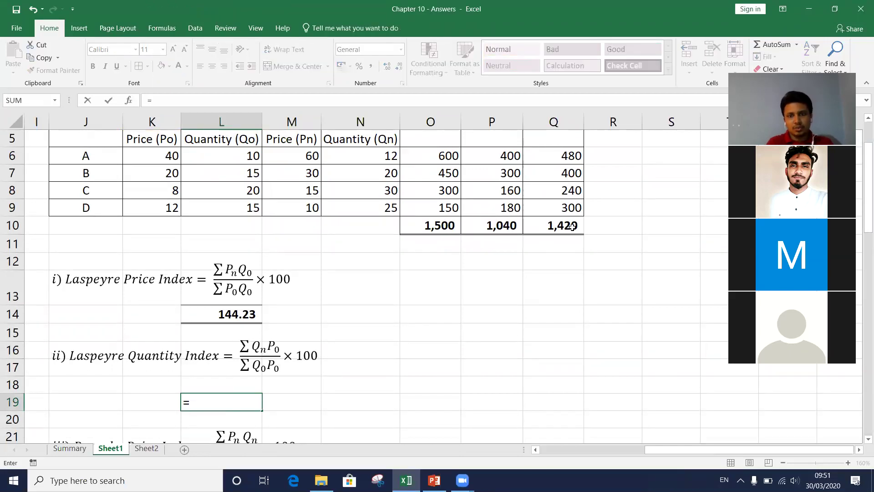
left_click(557, 226)
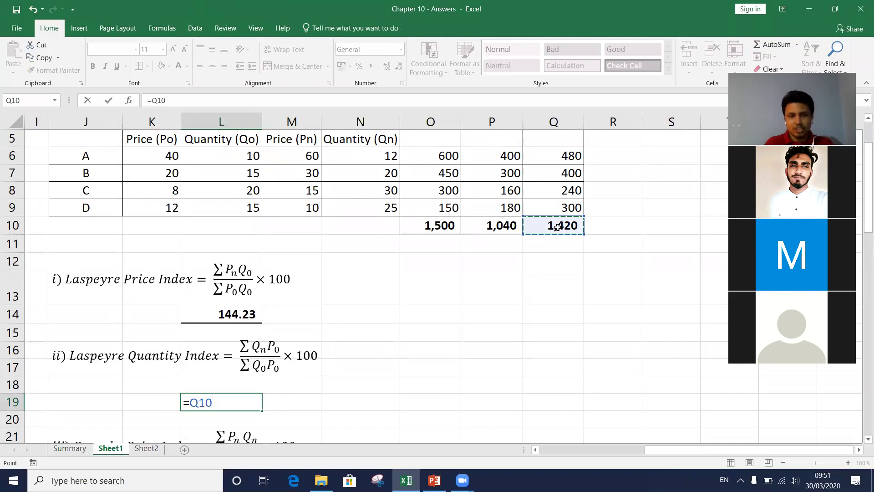
type("/")
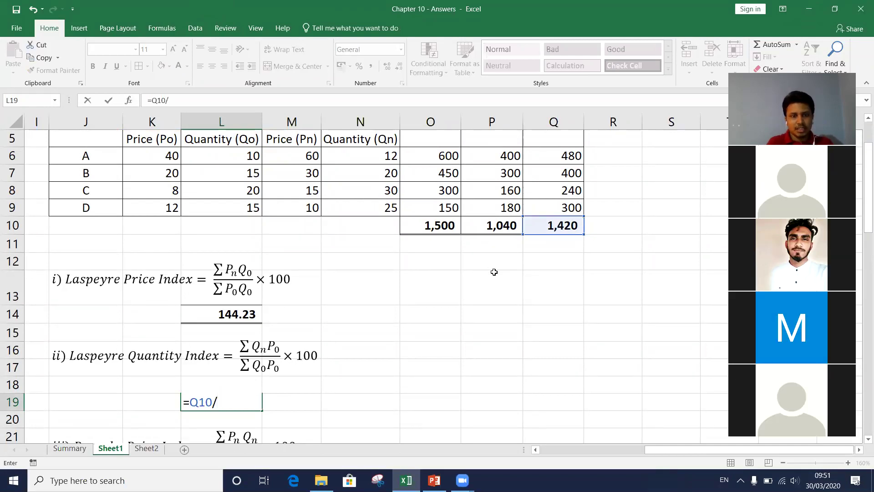
scroll(494, 271, "up", 2)
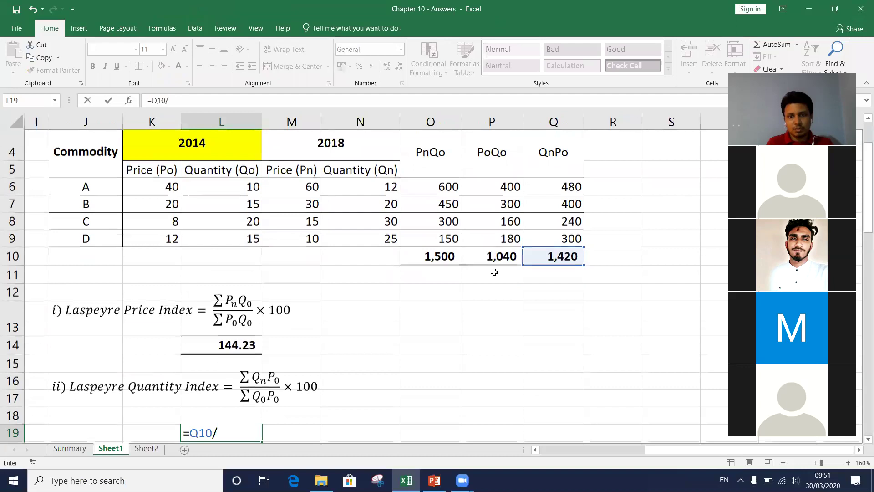
left_click(491, 260)
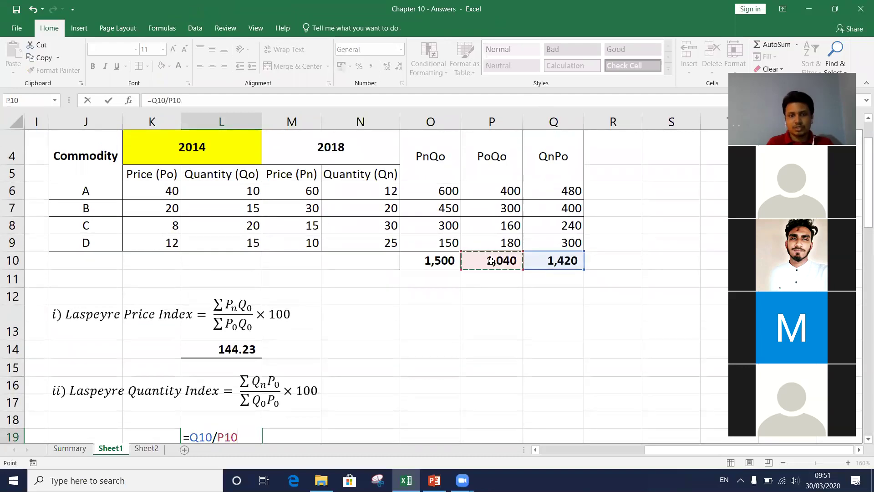
type("*100")
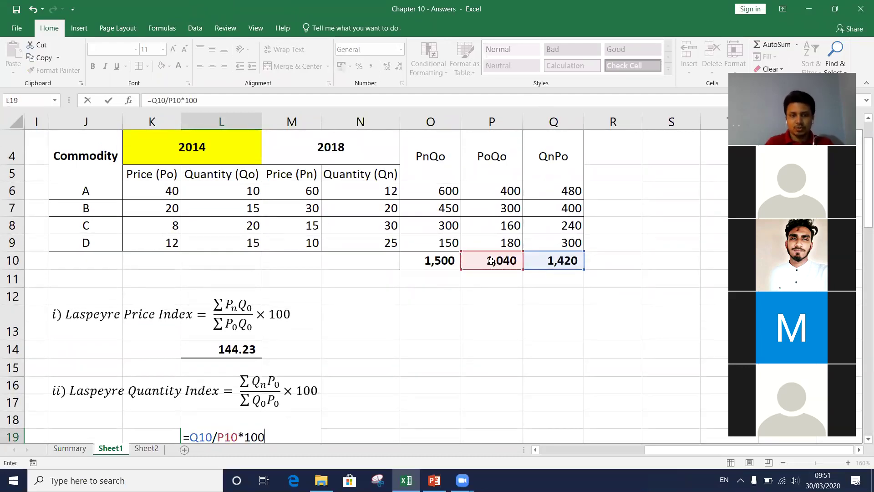
key("Return")
Step: Format the Laspeyre Quantity Index result in L19 with comma style, bold and a top and double bottom border
key("Up")
key("alt+h")
key("k")
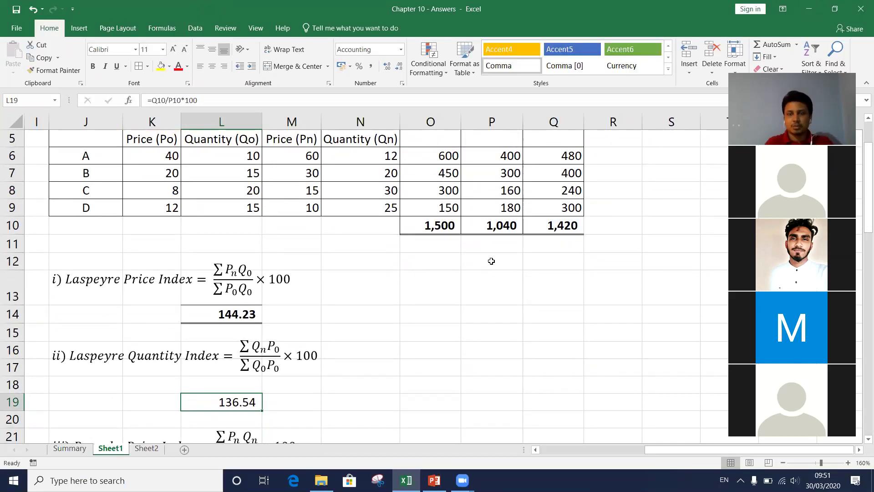
key("ctrl+b")
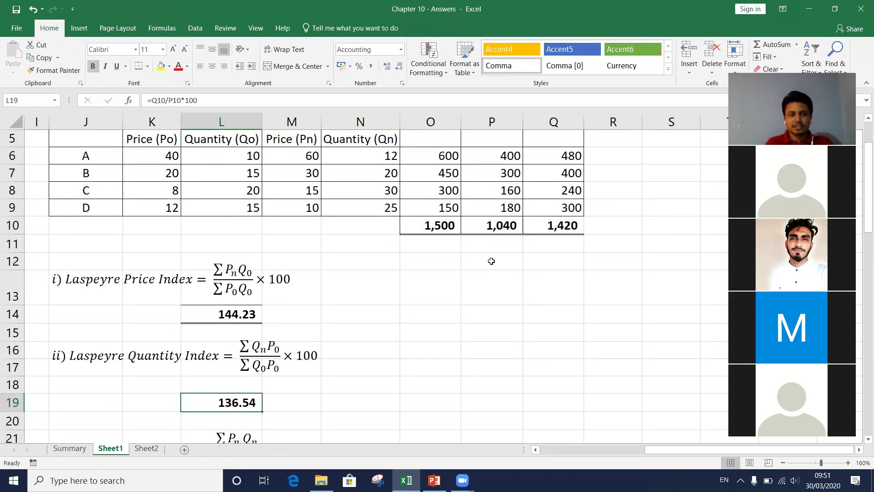
Step: Examine the Paasche index formulas iii and iv to identify the product columns they need
key("Left")
key("Left")
key("Down")
key("Down")
key("Down")
key("Down")
key("Down")
scroll(491, 261, "down", 1)
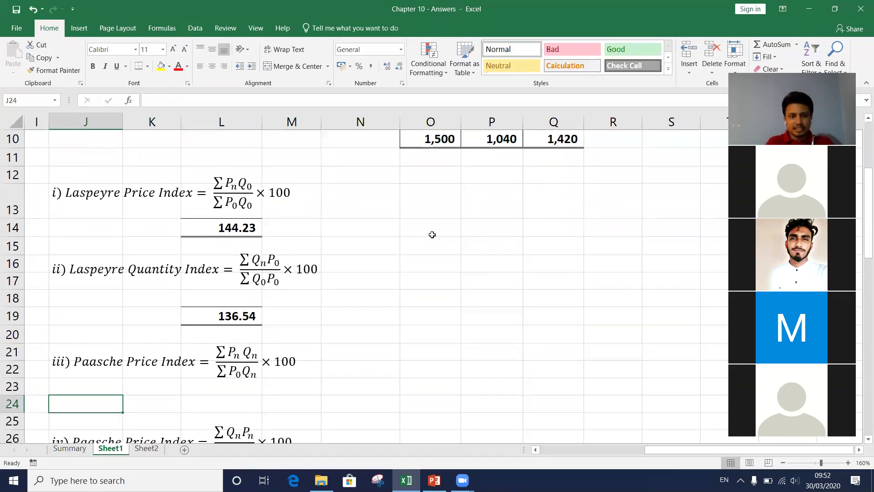
scroll(432, 234, "up", 1)
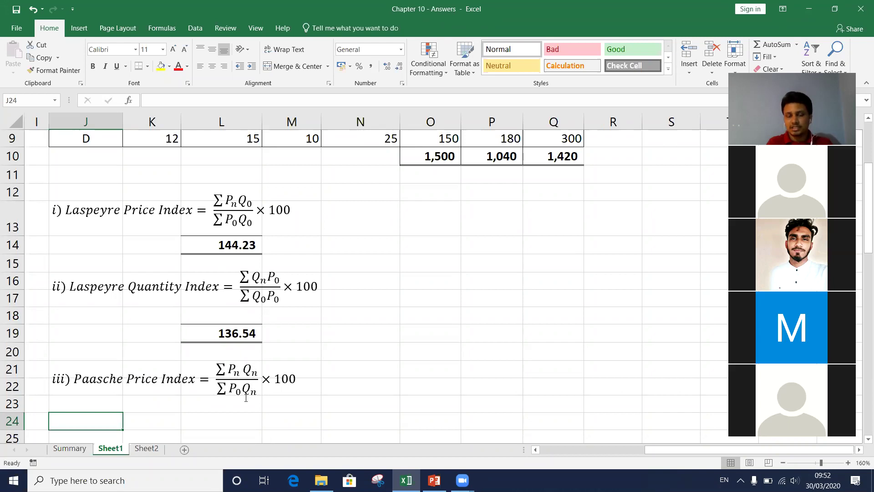
scroll(246, 397, "down", 1)
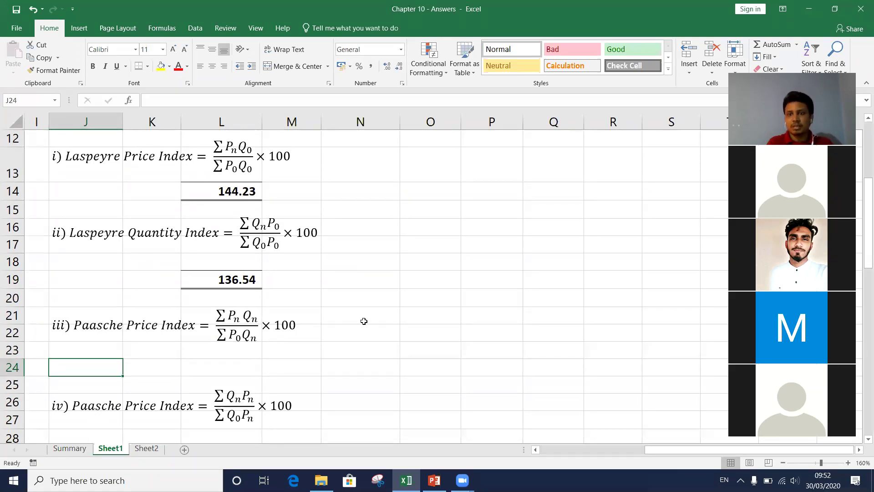
scroll(364, 321, "up", 1)
scroll(364, 321, "down", 2)
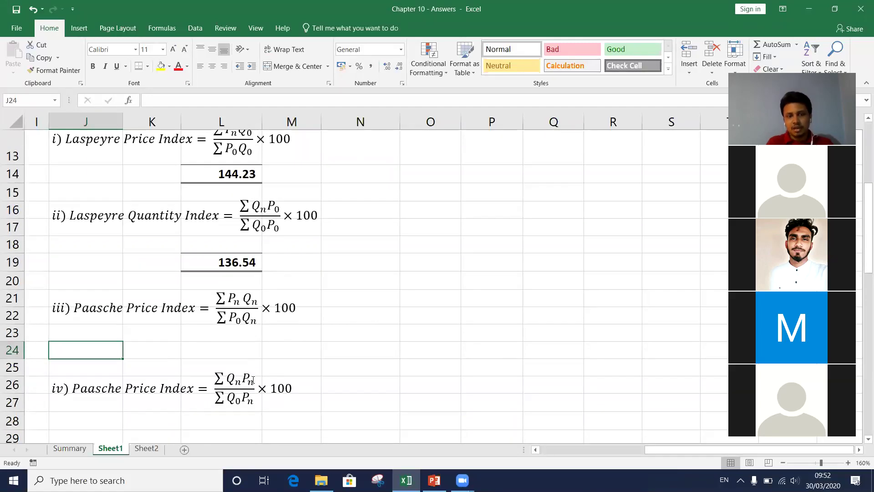
scroll(435, 333, "up", 3)
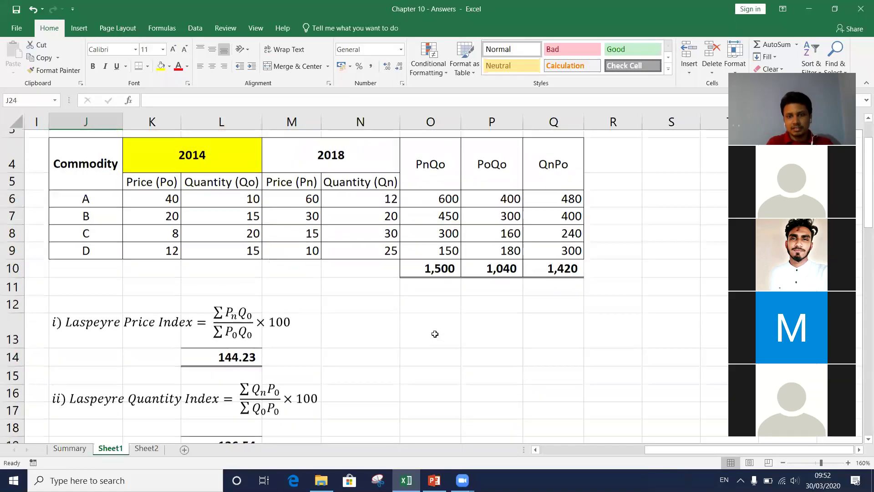
Step: Add a QnPn heading in R4, merged and centred across R4:R5 with middle vertical alignment
left_click(610, 166)
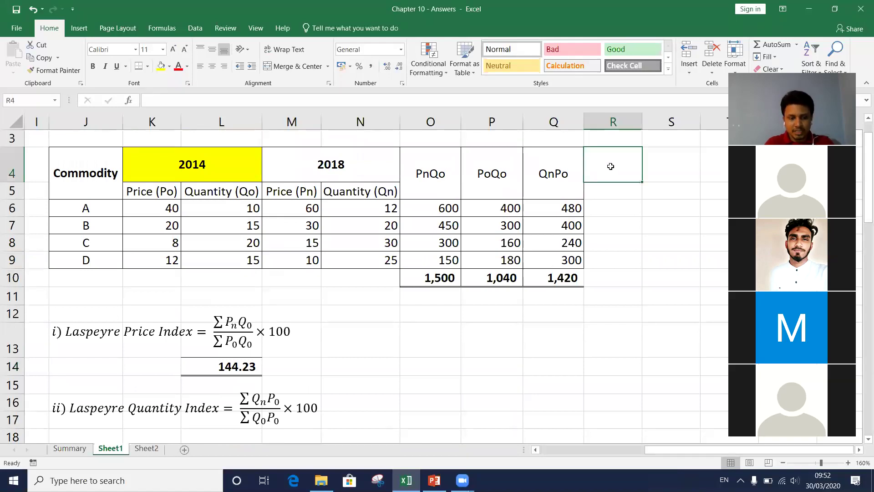
type("QnPn")
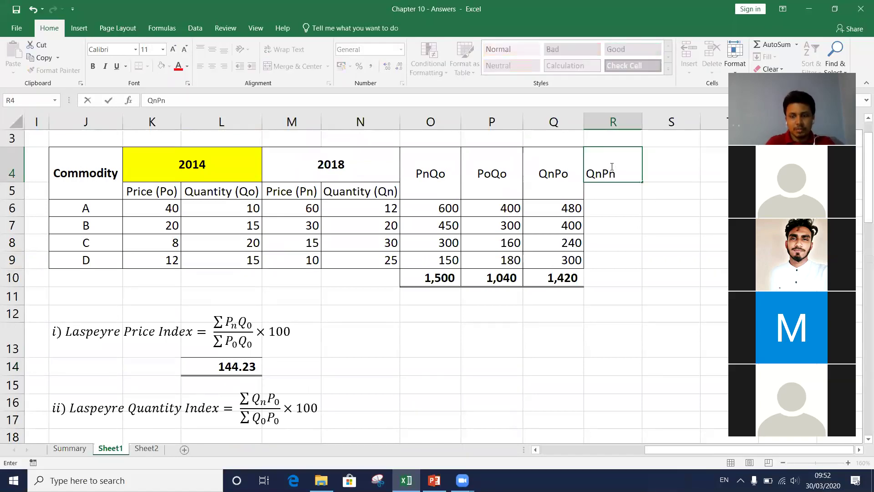
key("Return")
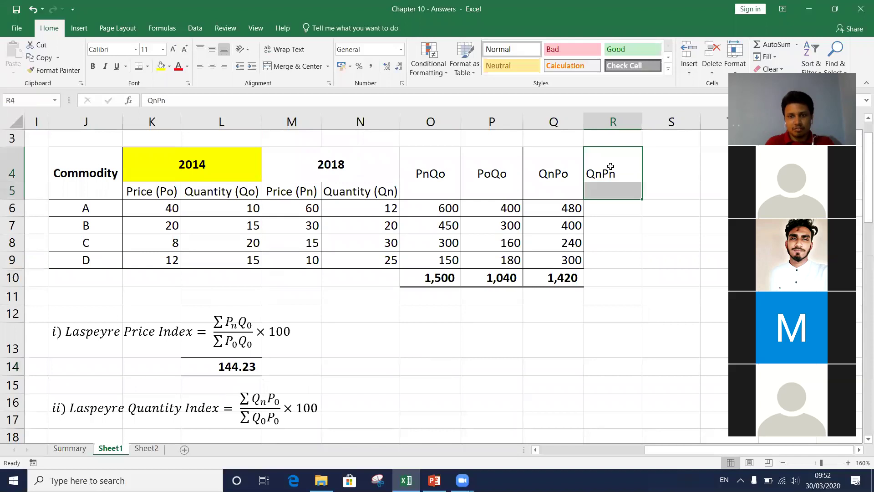
left_click(327, 66)
left_click(296, 78)
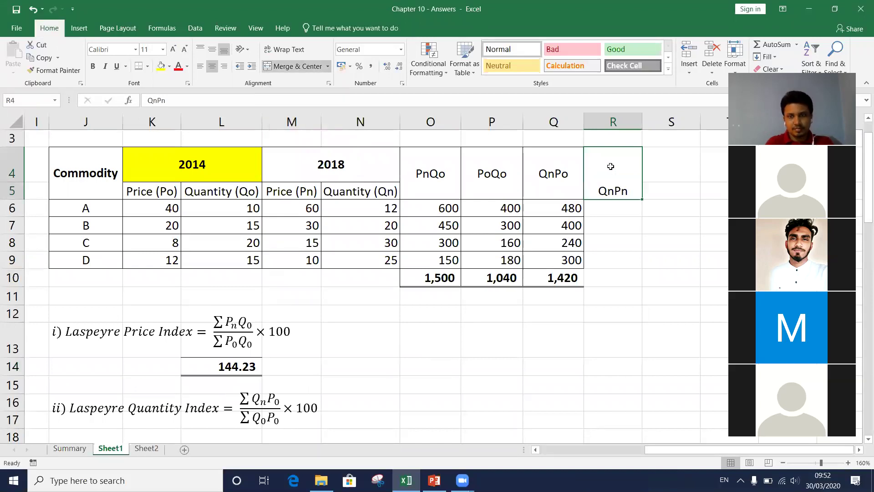
left_click(211, 49)
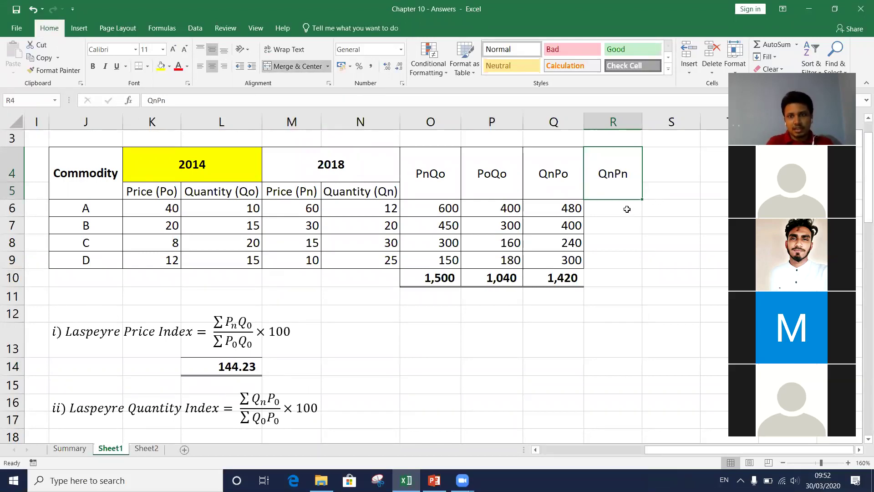
Step: Calculate commodity A's QnPn product in R6 with =N6*M6
left_click(610, 208)
type("=")
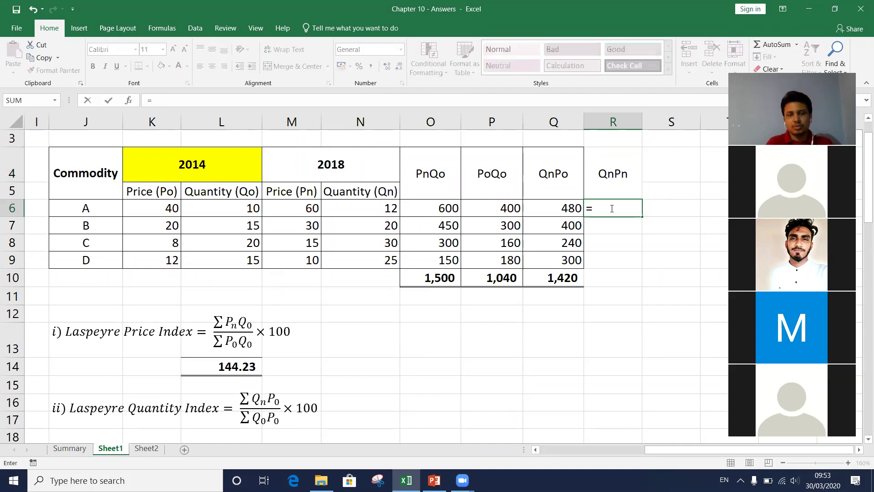
left_click(370, 209)
type("*")
left_click(297, 205)
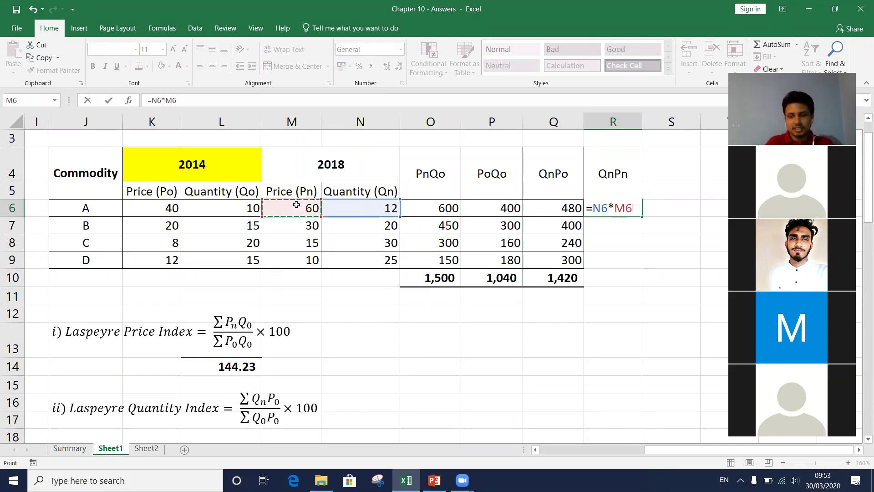
key("Return")
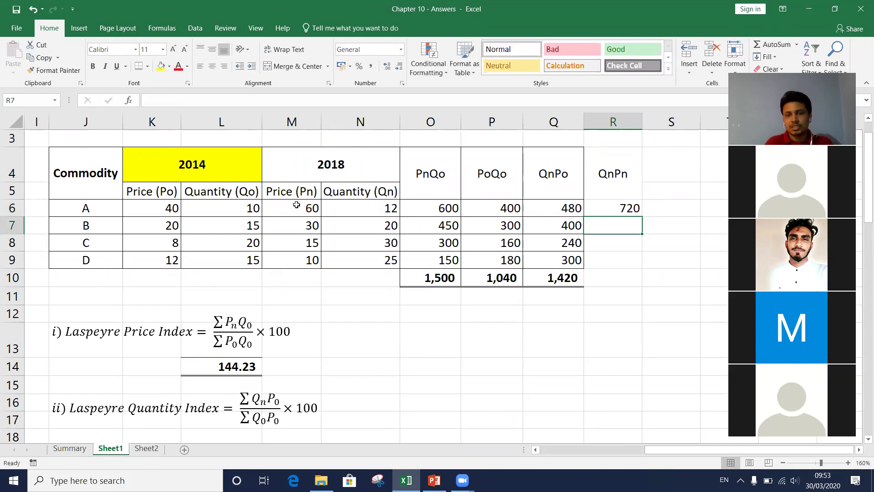
Step: Calculate commodity B's QnPn product in R7 with =N7*M7
type("=")
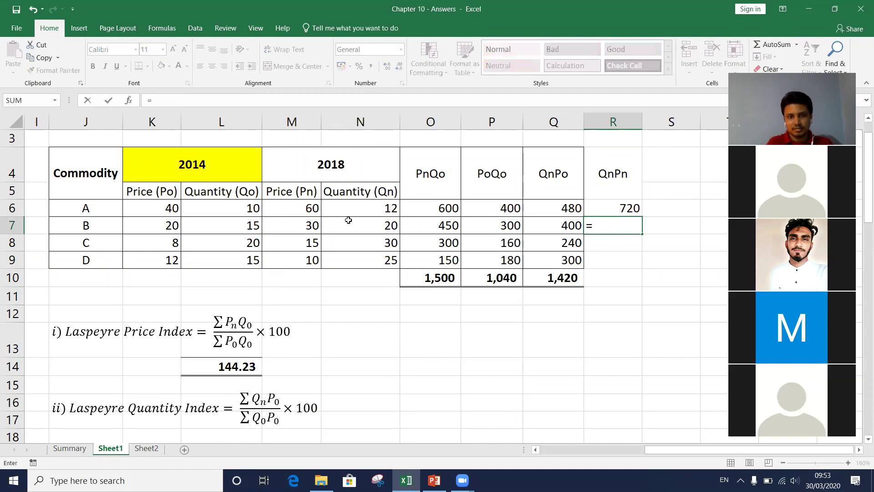
left_click(362, 225)
type("*")
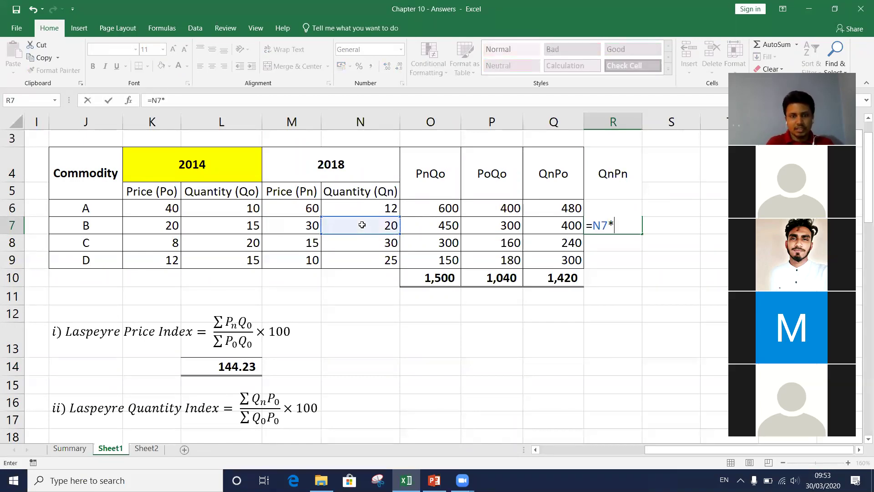
left_click(298, 223)
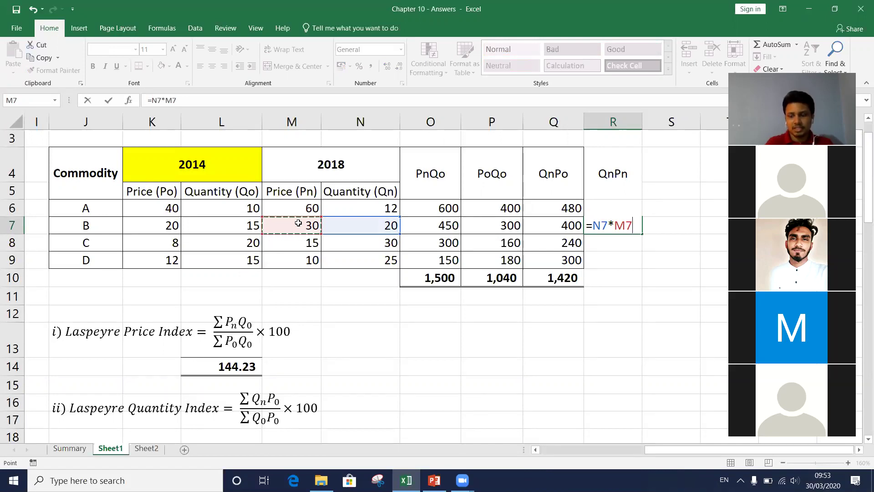
key("Return")
Step: Calculate commodity C's QnPn product in R8 with =N8*M8
type("=")
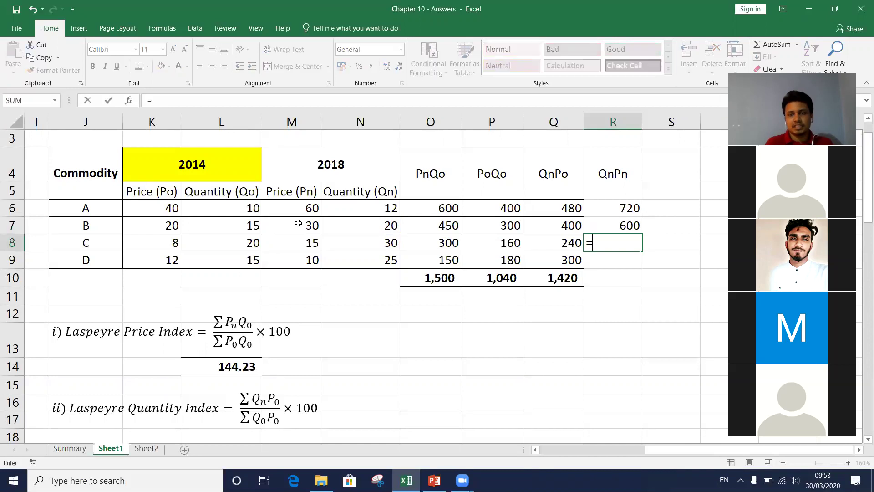
left_click(346, 241)
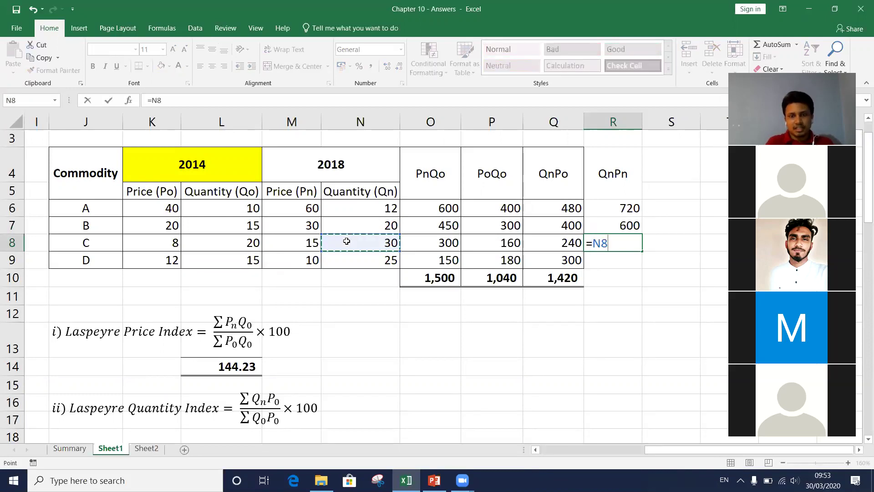
type("*")
left_click(299, 246)
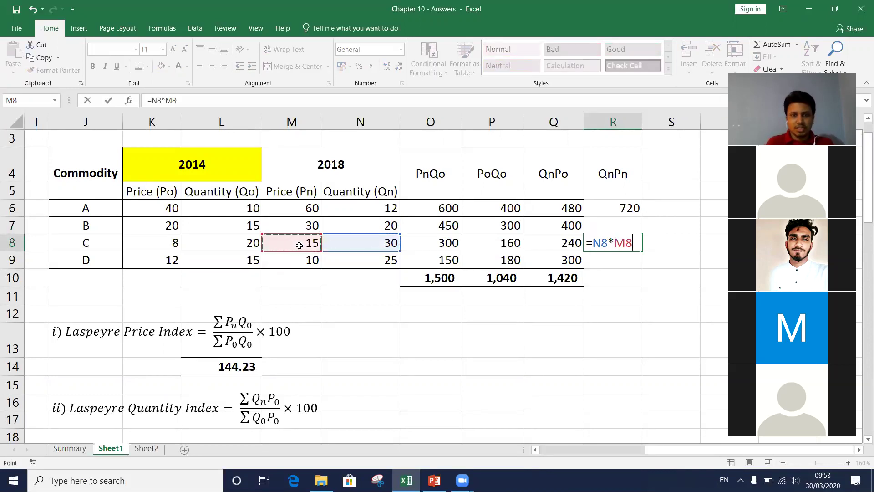
key("Return")
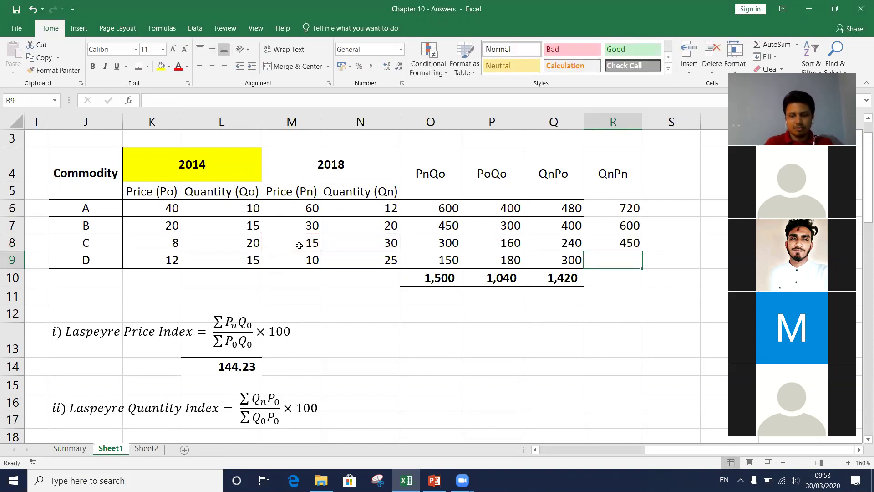
Step: Calculate commodity D's QnPn product in R9 by multiplying N9 by M9
type("=")
left_click(356, 260)
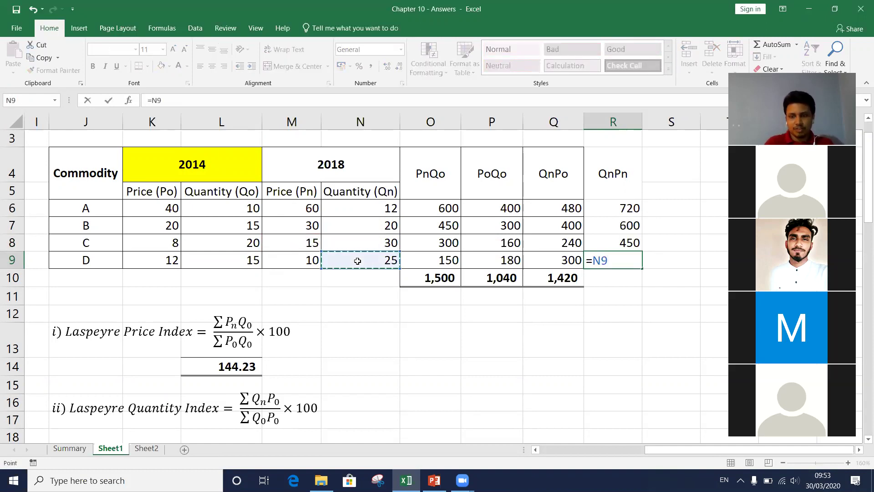
type("*")
left_click(311, 261)
key("Return")
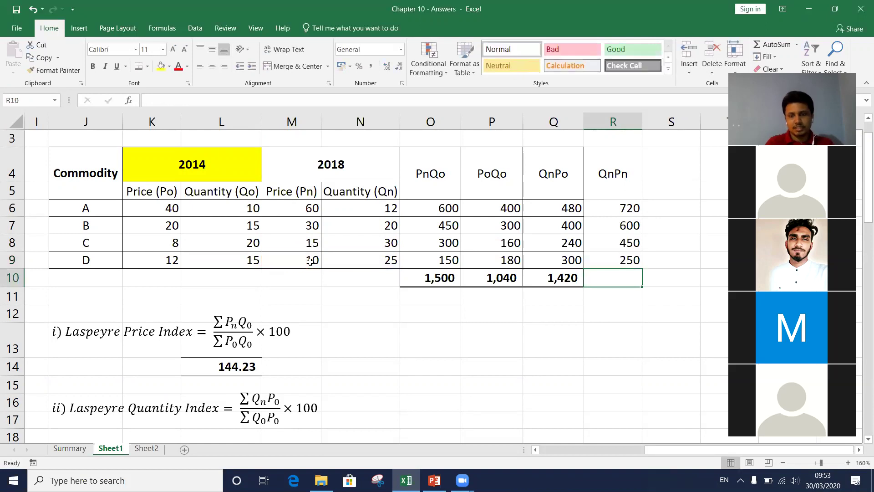
Step: Total the QnPn column in R10 with =SUM(R6:R9) and make it bold with a double bottom border
key("alt+equal")
key("Return")
key("ctrl+b")
key("alt+h")
key("b")
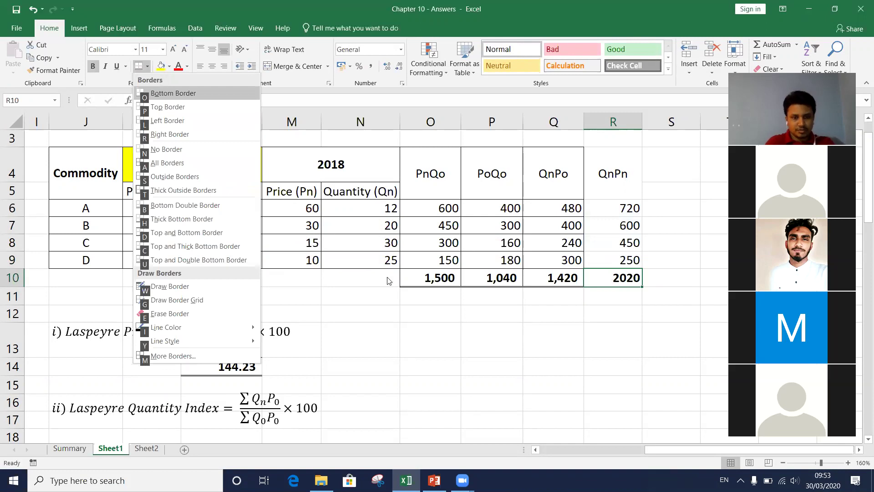
key("b")
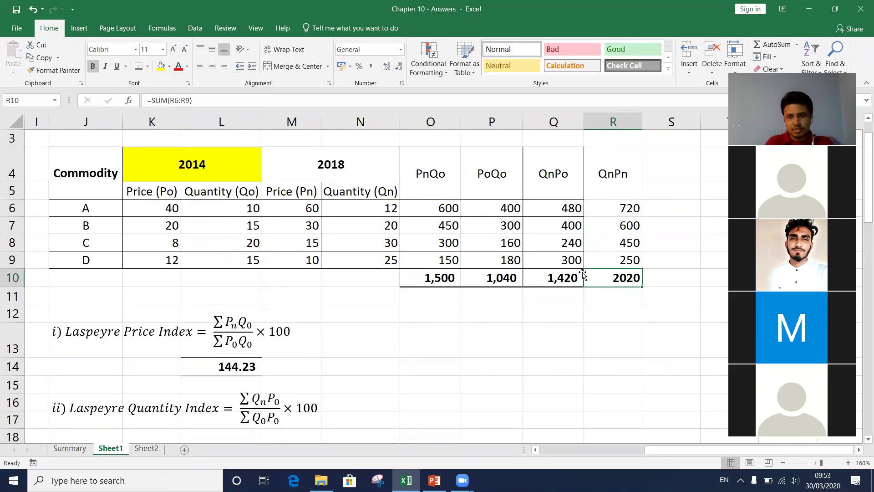
Step: Apply the comma style without decimals to the QnPn total in R10
key("alt+h")
key("k")
key("alt+h")
key("9")
key("alt+h")
key("9")
Step: Add cell borders to the QnPn column's header and product cells to match the neighbouring columns
key("Up")
key("Up")
key("Up")
key("Up")
key("Up")
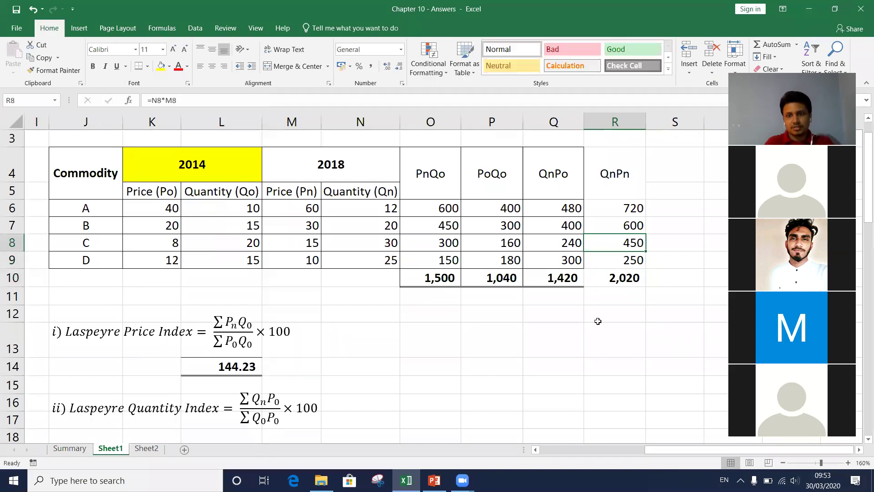
key("shift+Down")
key("shift+Down")
key("shift+Down")
key("shift+Down")
key("shift+Down")
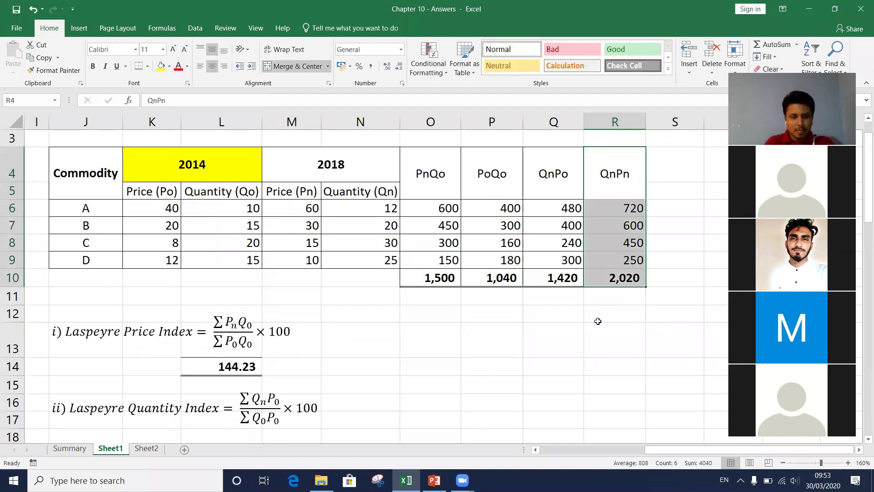
key("Down")
key("Down")
key("Down")
key("Down")
key("Down")
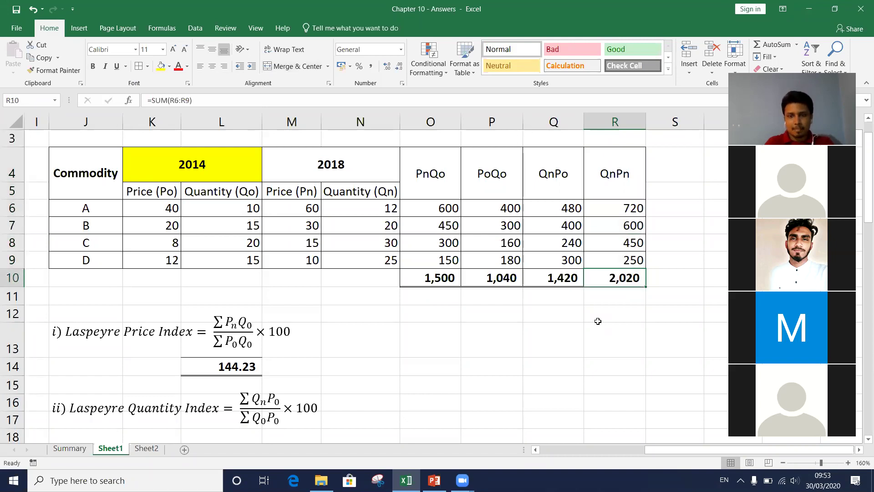
Step: Examine the Paasche Price Index formula and match its numerator and denominator with the QnPn and QnPo columns
key("Down")
key("Left")
key("Left")
key("Down")
key("Down")
key("Down")
key("Down")
key("Down")
key("Down")
key("Down")
key("Down")
key("Down")
key("Down")
key("Down")
key("Left")
key("Left")
key("Down")
key("Down")
key("Left")
key("Left")
key("Up")
key("Up")
key("Up")
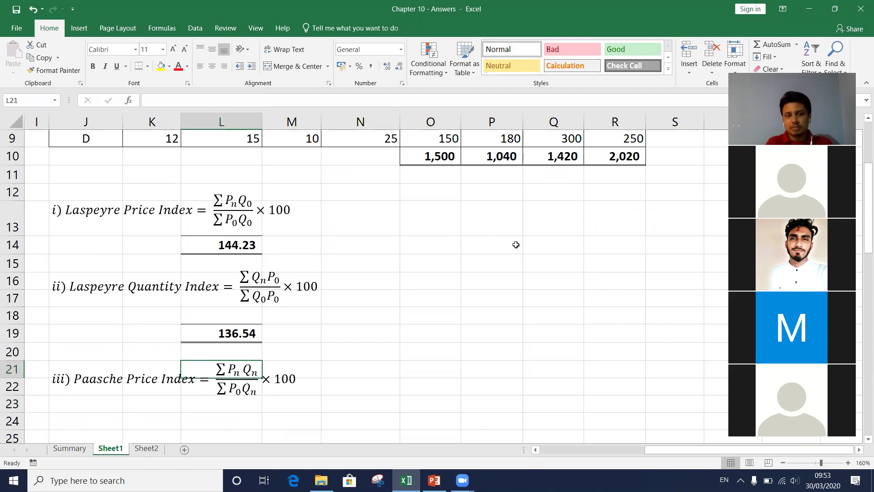
scroll(516, 245, "up", 3)
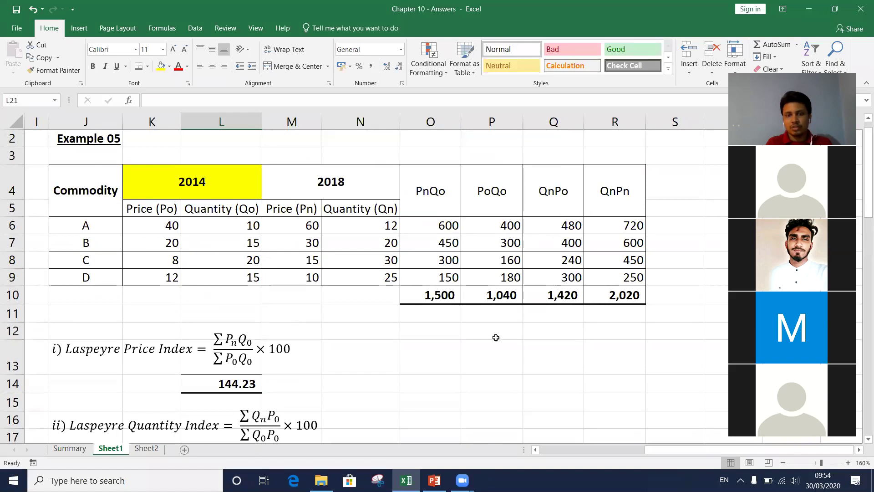
scroll(493, 336, "down", 3)
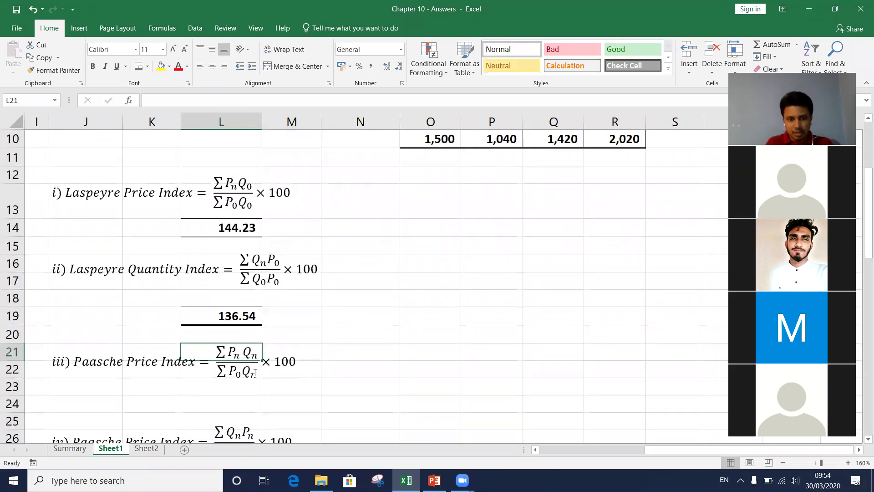
left_click_drag(254, 373, 238, 373)
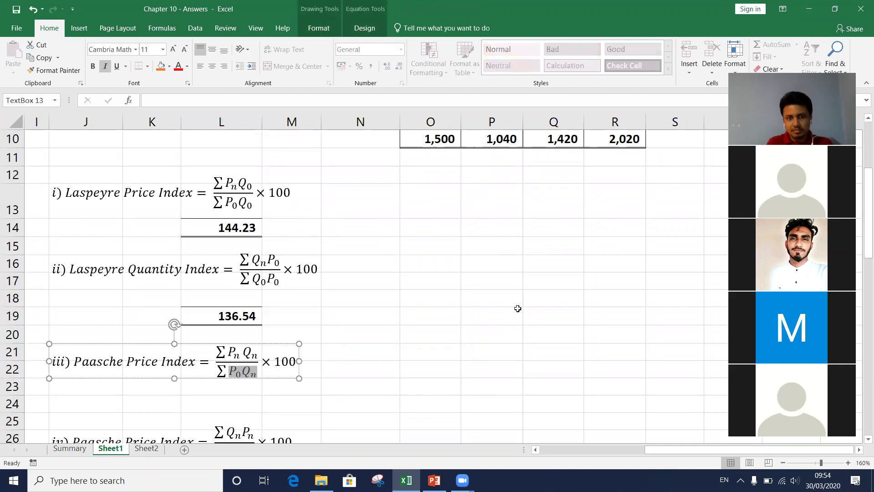
scroll(517, 308, "up", 3)
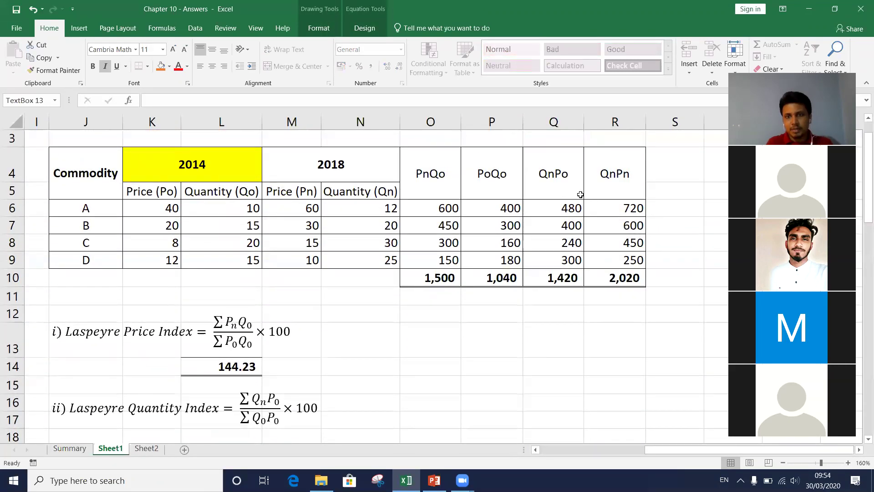
scroll(485, 311, "down", 2)
scroll(485, 311, "up", 2)
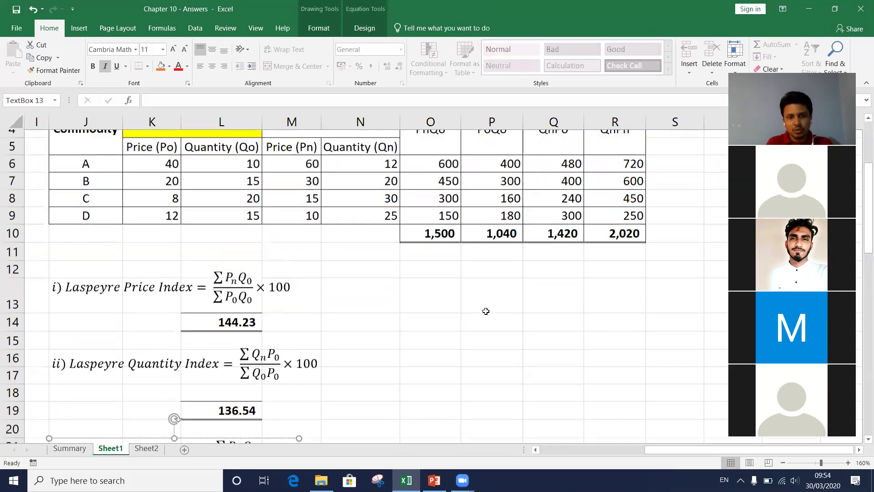
scroll(485, 311, "down", 2)
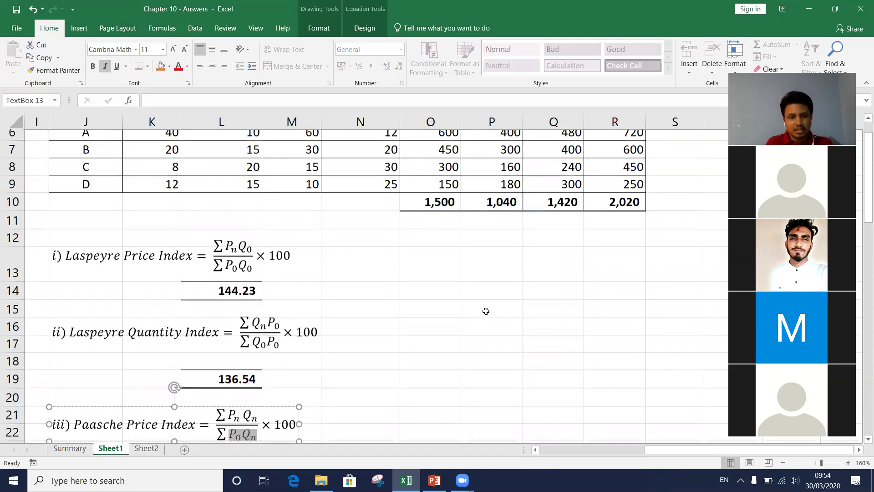
scroll(485, 311, "up", 2)
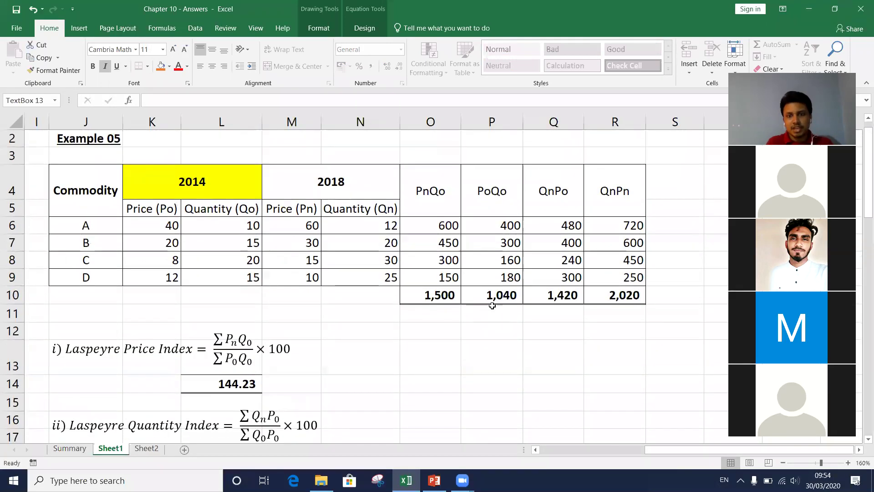
left_click_drag(550, 193, 548, 294)
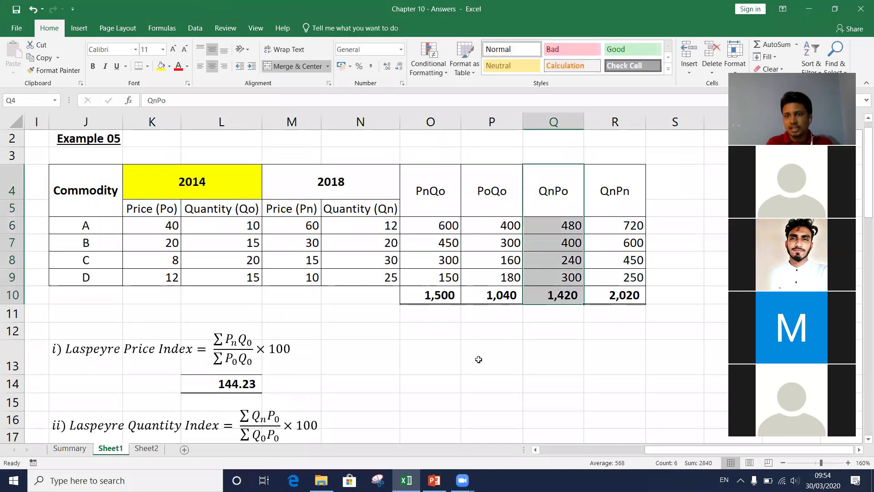
scroll(478, 359, "down", 2)
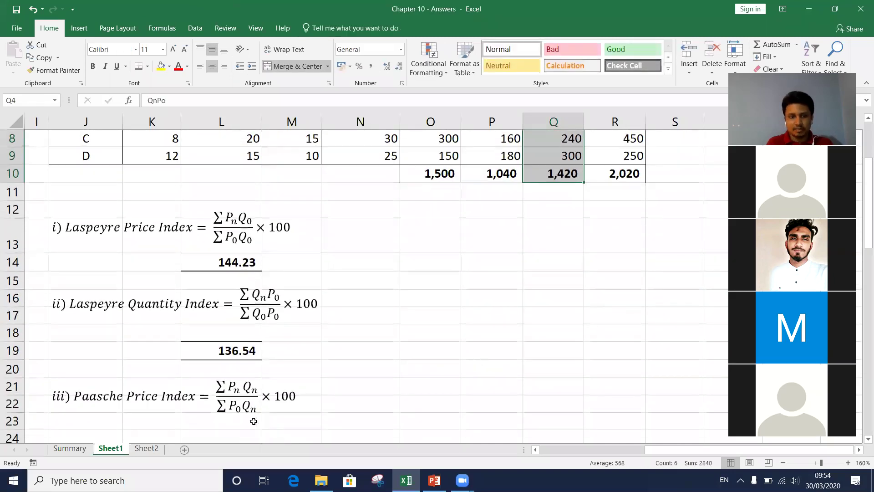
Step: Calculate the Paasche Price Index in L24 with =R10/Q10*100
left_click(228, 436)
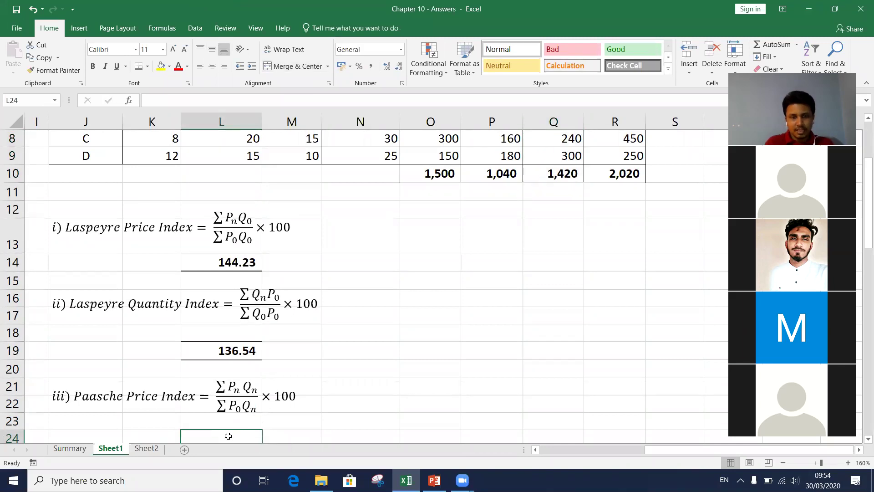
type("=")
left_click(621, 157)
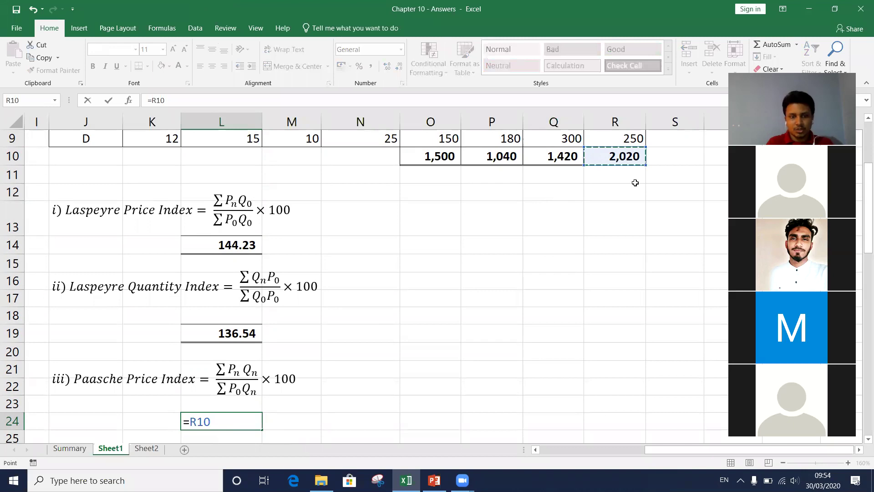
type("/")
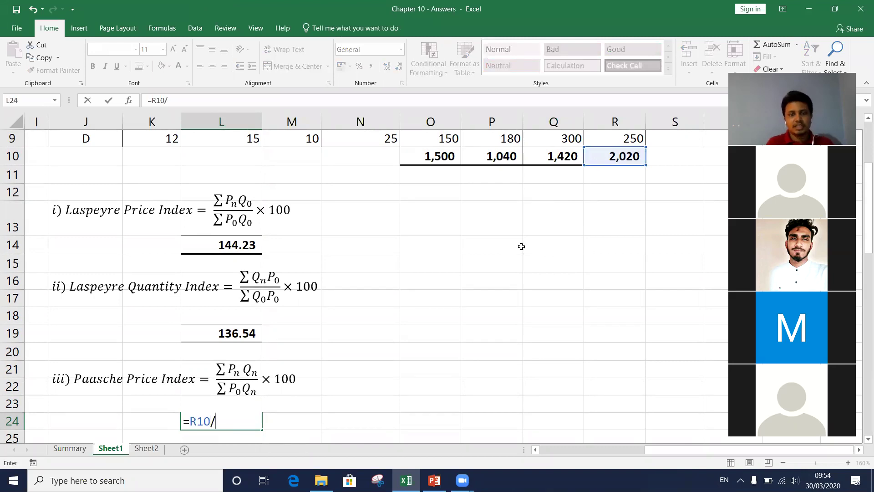
scroll(522, 245, "up", 2)
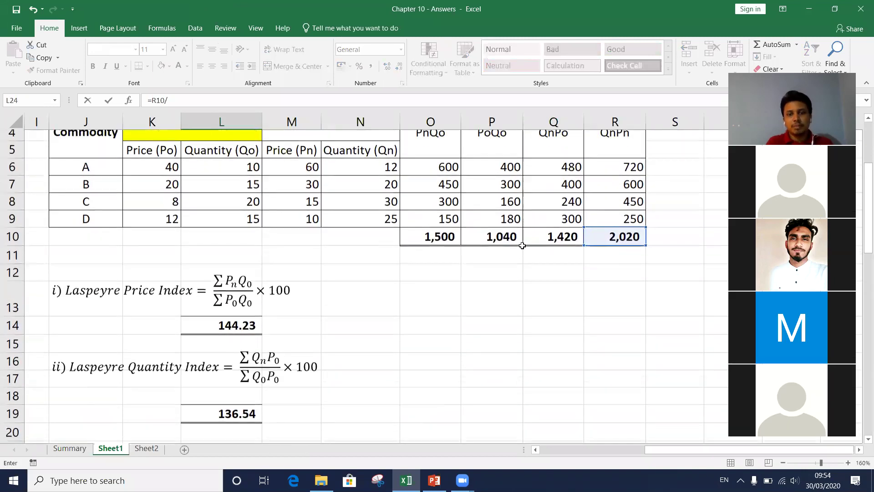
scroll(523, 246, "up", 1)
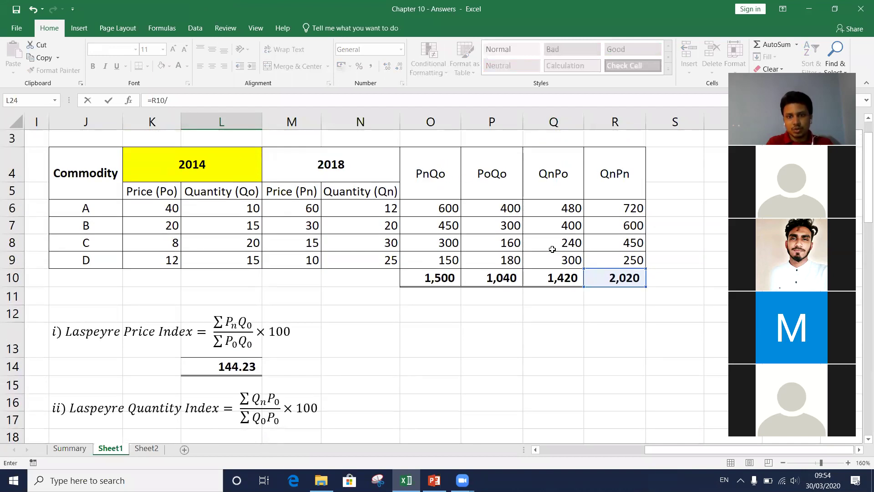
left_click(547, 277)
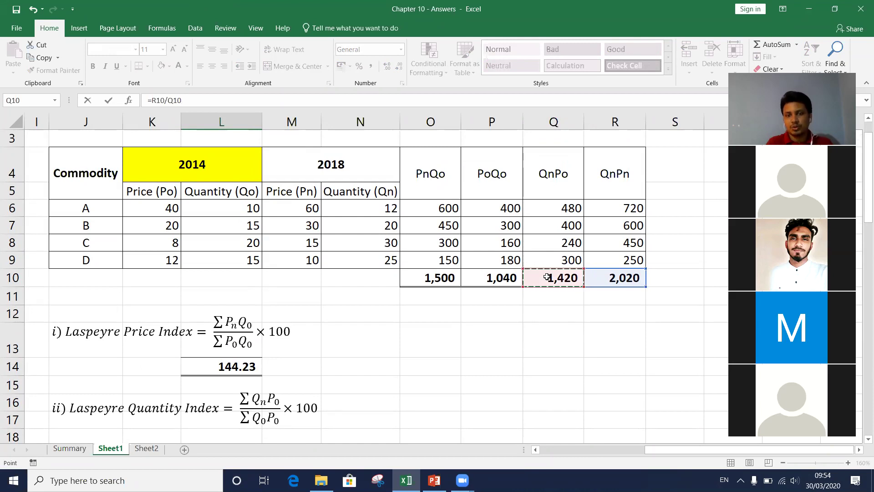
type("*")
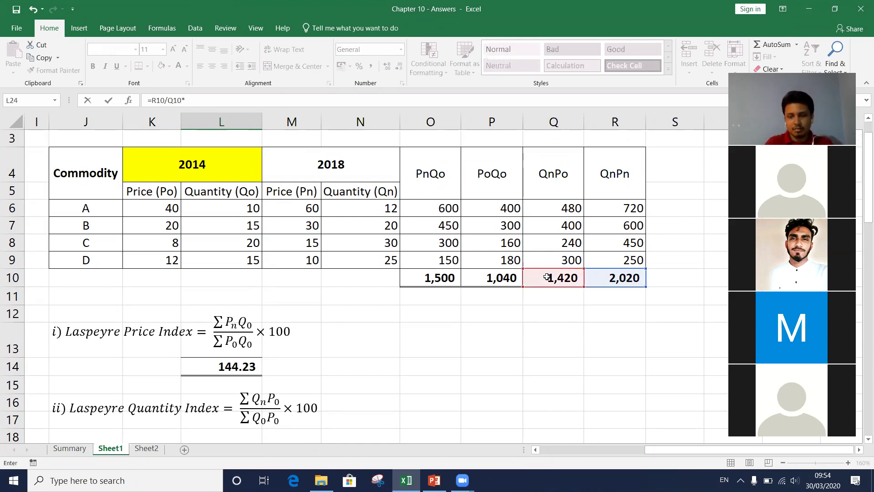
key("Return")
key("Up")
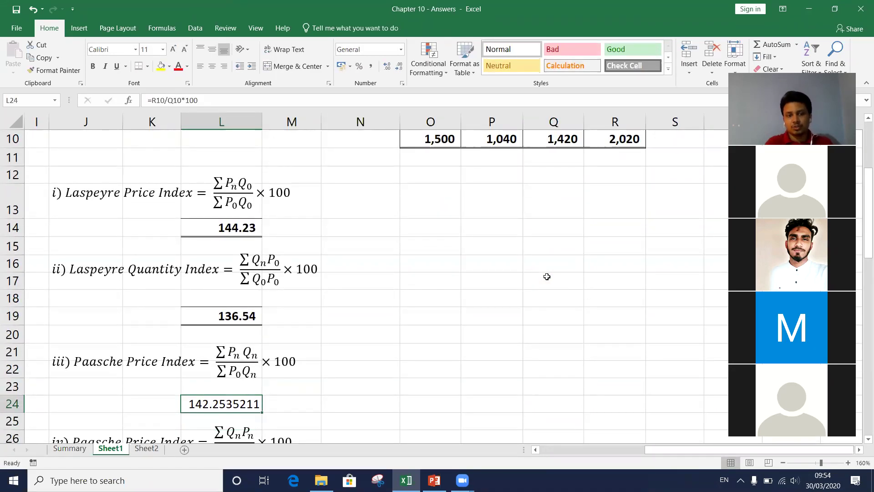
Step: Format the Paasche Price Index in L24 with the comma style, bold, and a top and double bottom border
key("alt+h")
key("k")
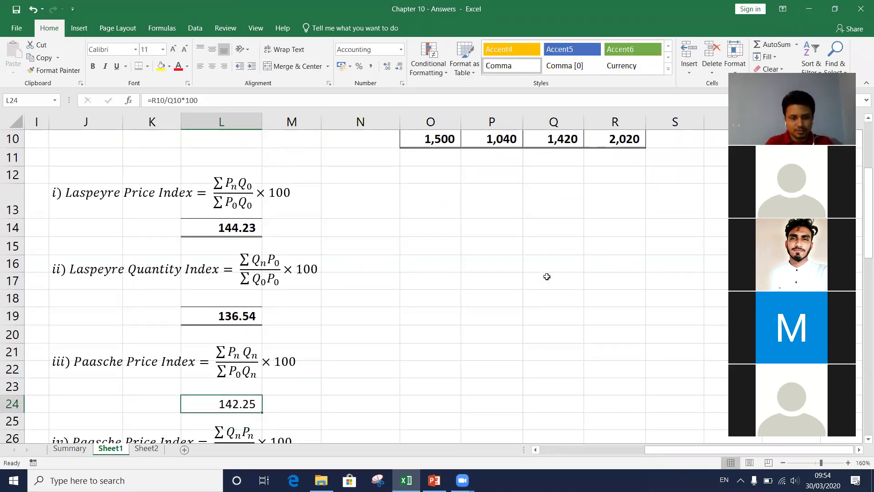
key("alt+h")
key("alt")
key("ctrl+b")
key("alt+h")
key("b")
key("u")
Step: Correct the heading of formula iv by replacing "Price" with "Quantity" so it reads "Paasche Quantity Index"
key("Down")
key("Down")
key("Down")
key("Down")
key("Down")
key("Down")
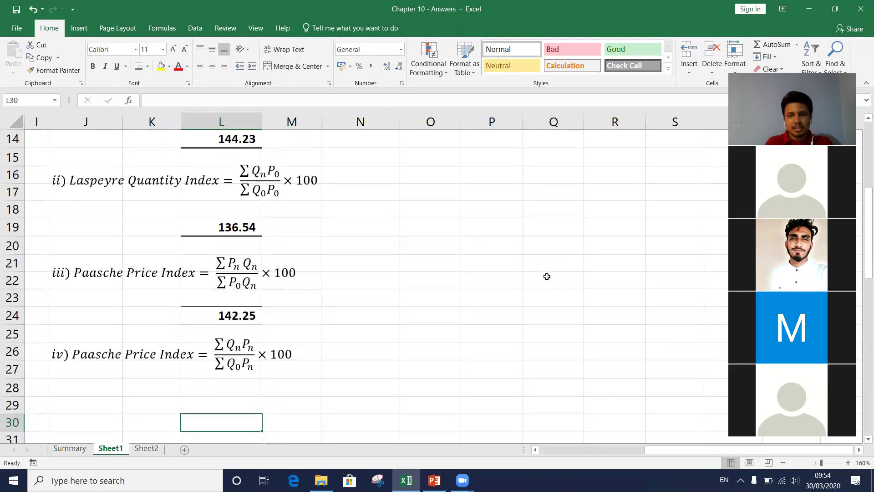
key("Down")
key("Up")
key("Up")
key("Up")
key("Down")
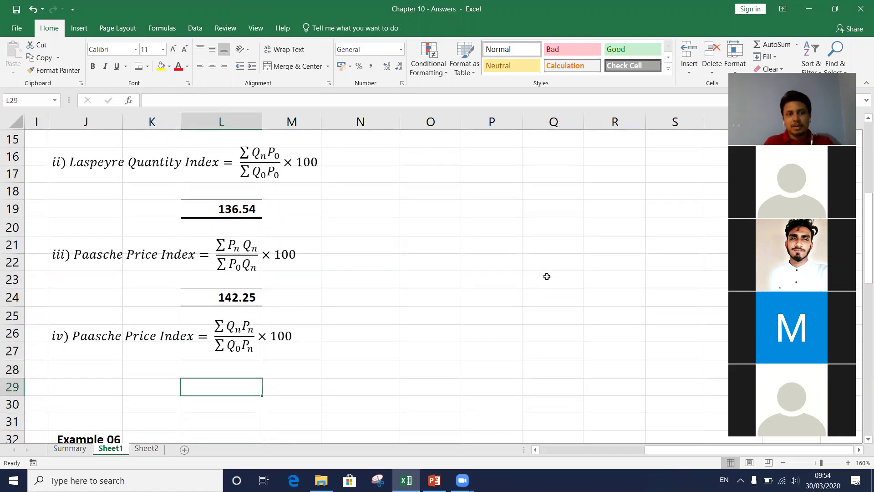
key("Up")
key("Left")
key("Up")
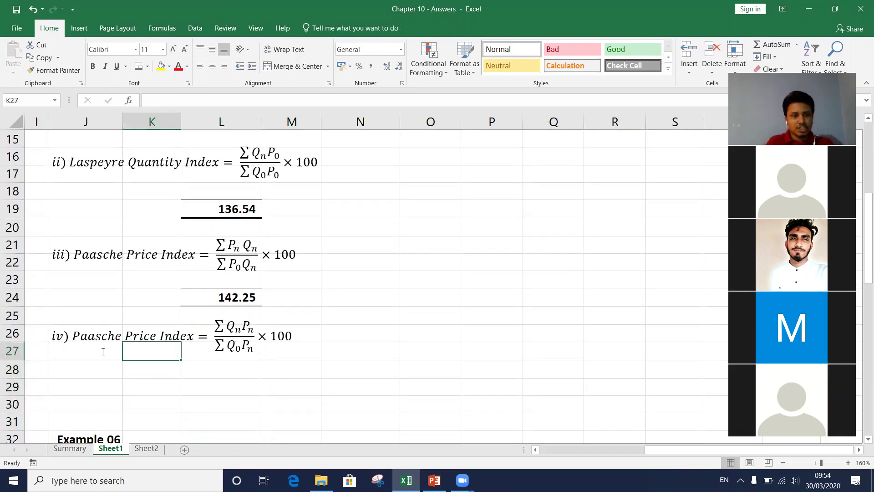
left_click(88, 340)
left_click_drag(126, 334, 155, 342)
type("Quantit")
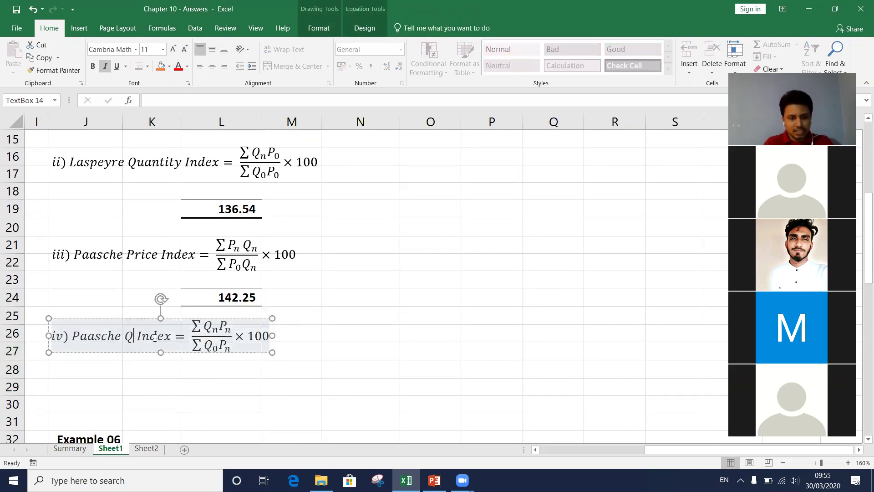
type("y")
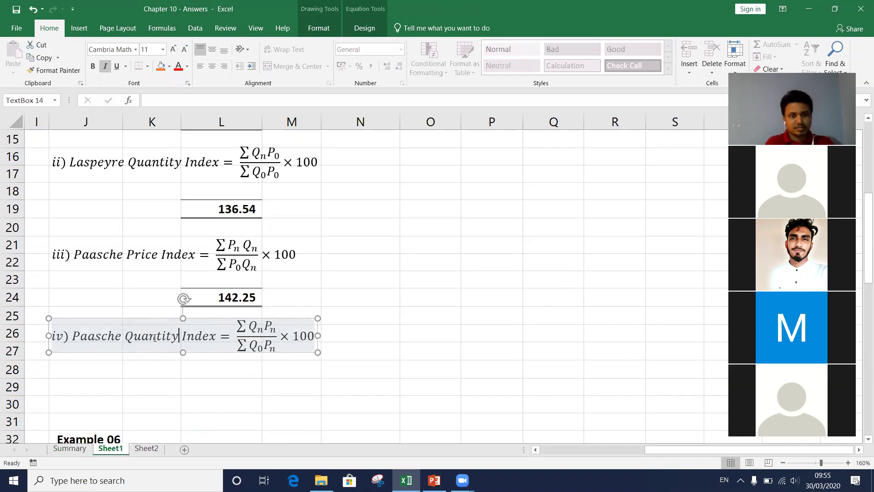
Step: Examine the Paasche Quantity Index formula and match its numerator and denominator with the QnPn and PnQo columns
left_click(232, 383)
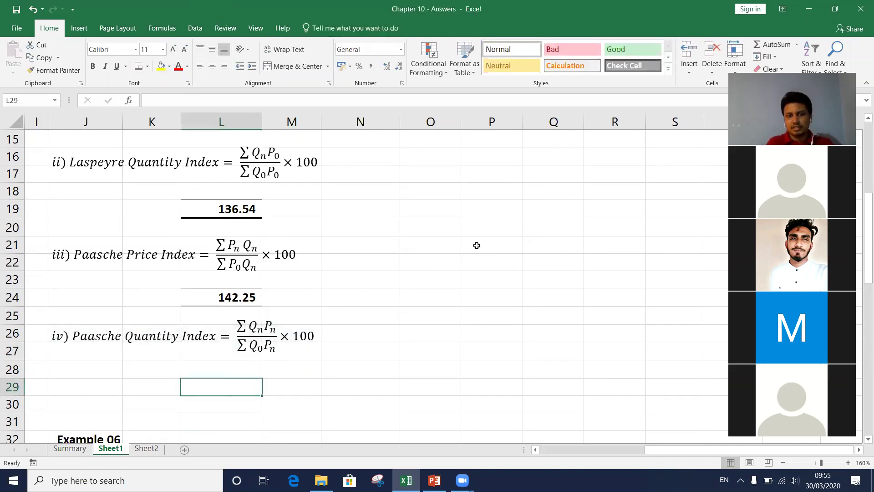
scroll(477, 245, "up", 1)
scroll(477, 245, "up", 2)
scroll(477, 246, "up", 1)
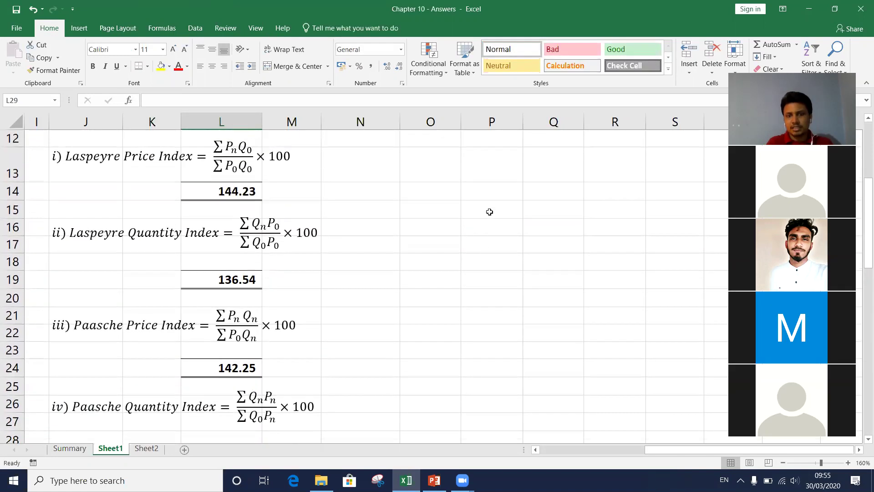
scroll(489, 212, "up", 4)
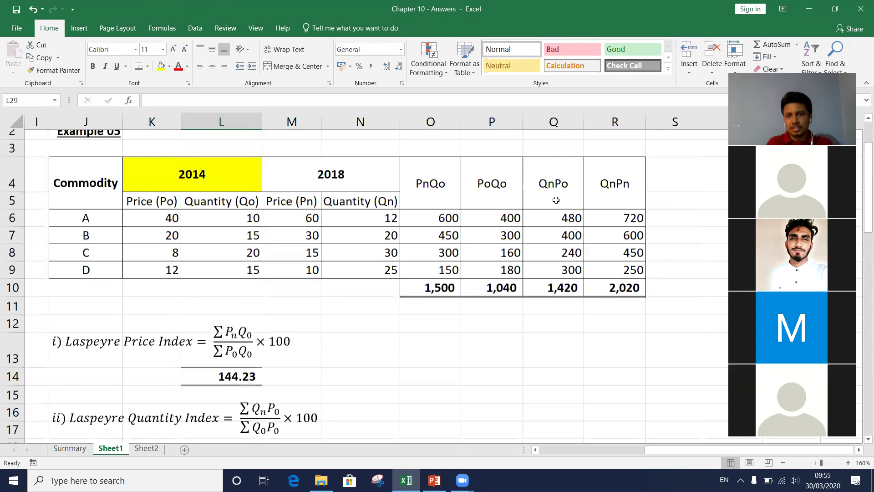
scroll(556, 201, "up", 1)
left_click(613, 193)
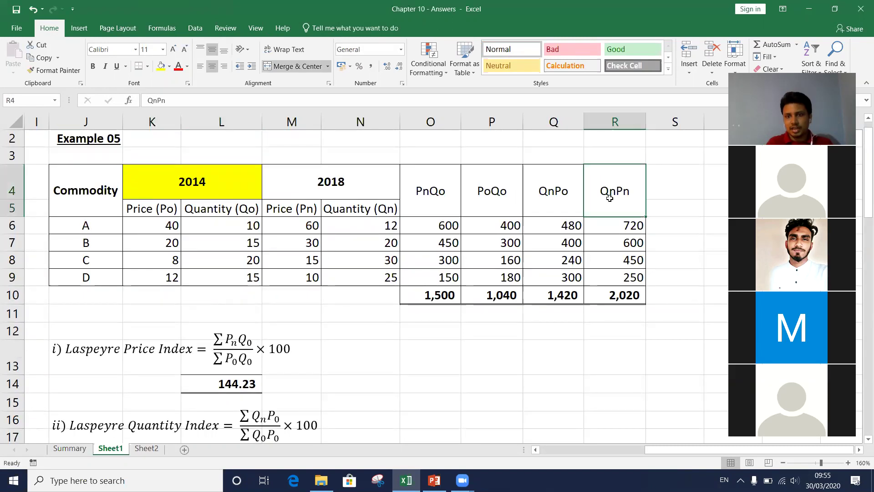
left_click_drag(626, 198, 603, 299)
left_click(603, 298)
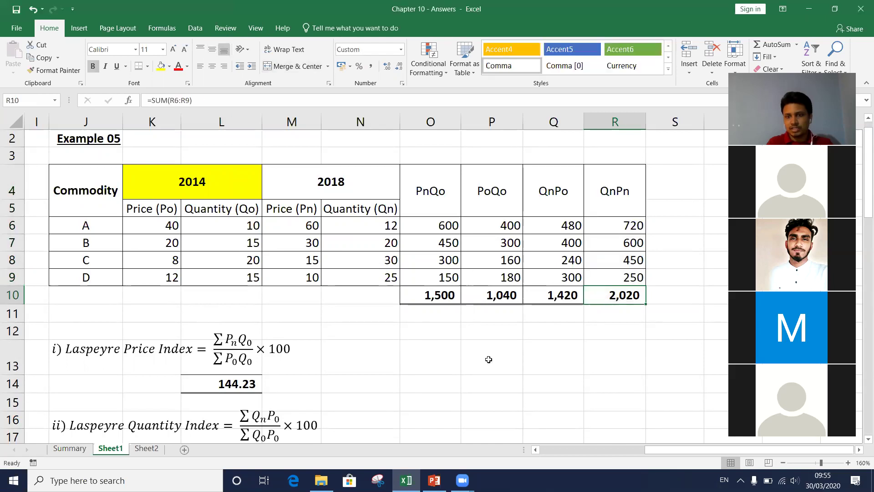
scroll(477, 362, "down", 2)
scroll(479, 362, "down", 2)
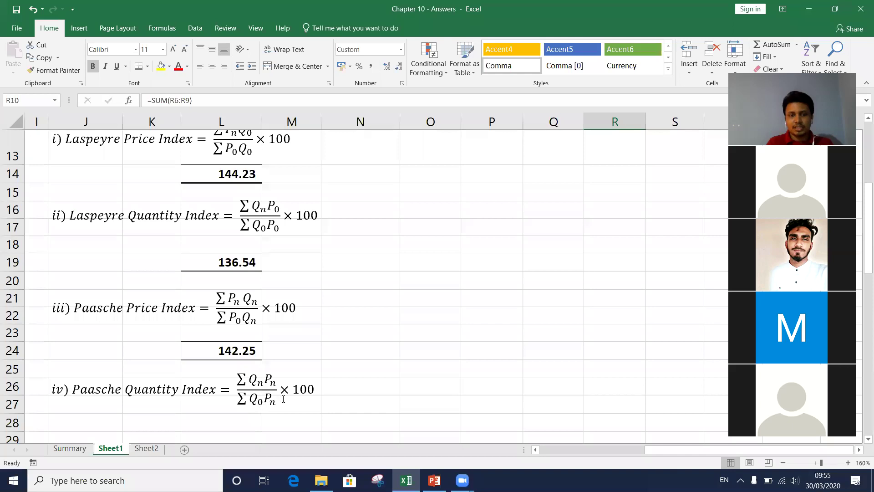
scroll(527, 250, "up", 1)
scroll(526, 250, "up", 3)
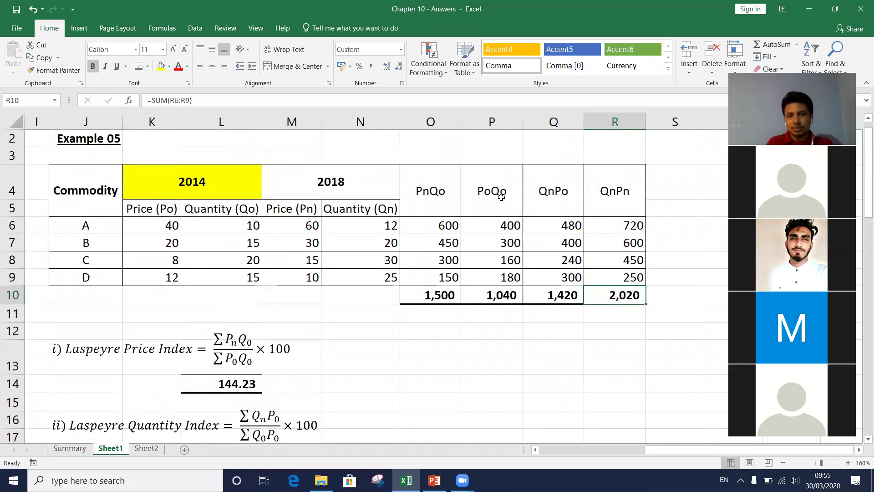
left_click_drag(443, 194, 432, 292)
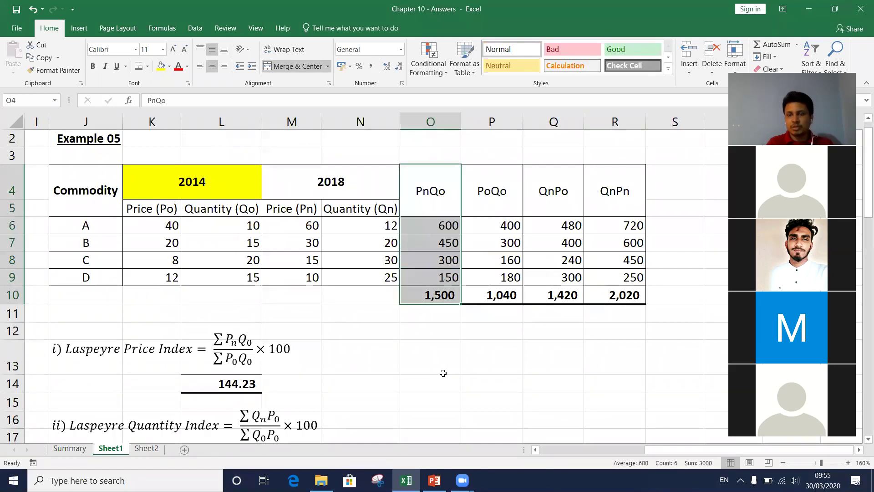
Step: Calculate the Paasche Quantity Index in L29 with =R10/O10*100
scroll(442, 374, "down", 1)
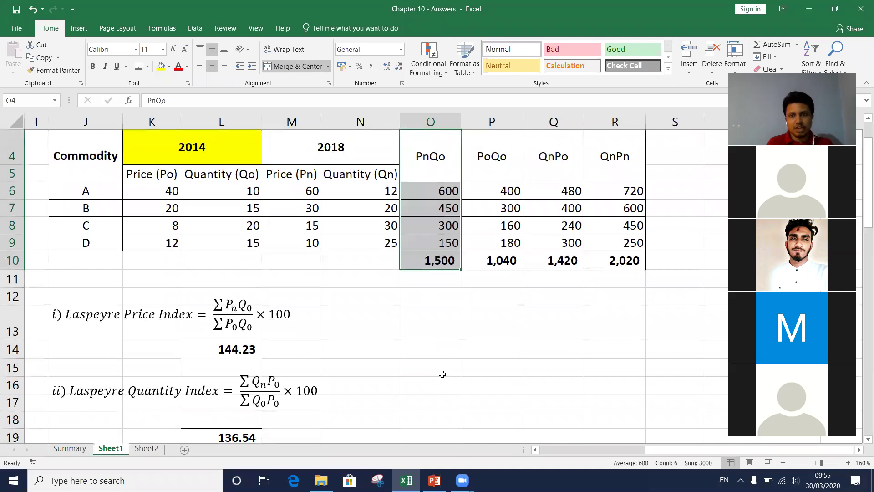
scroll(442, 374, "down", 4)
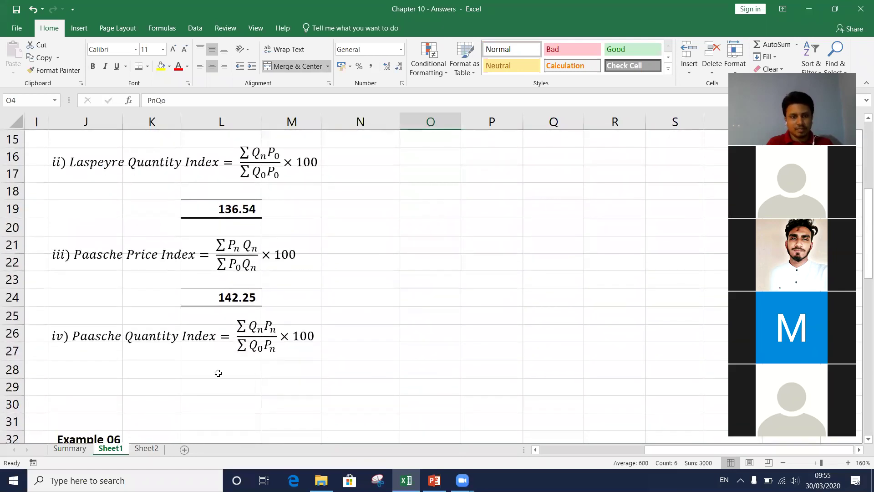
left_click(227, 371)
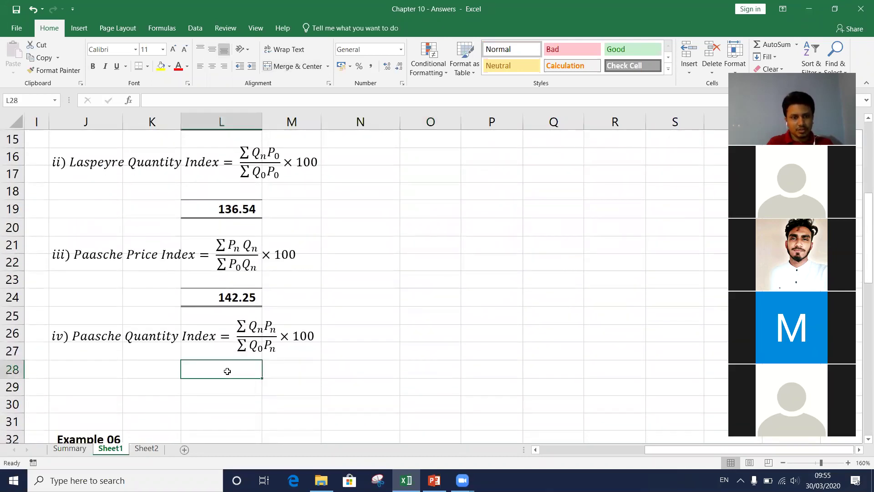
left_click(234, 388)
type("=")
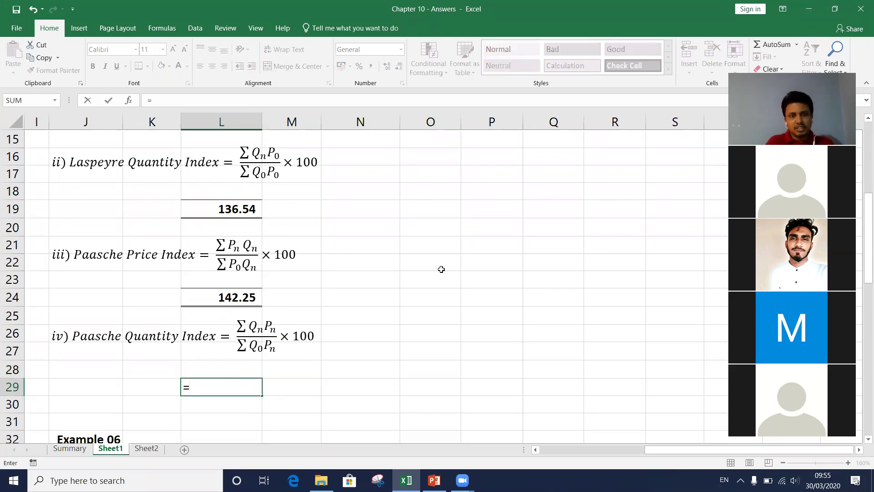
scroll(441, 269, "up", 5)
left_click(622, 296)
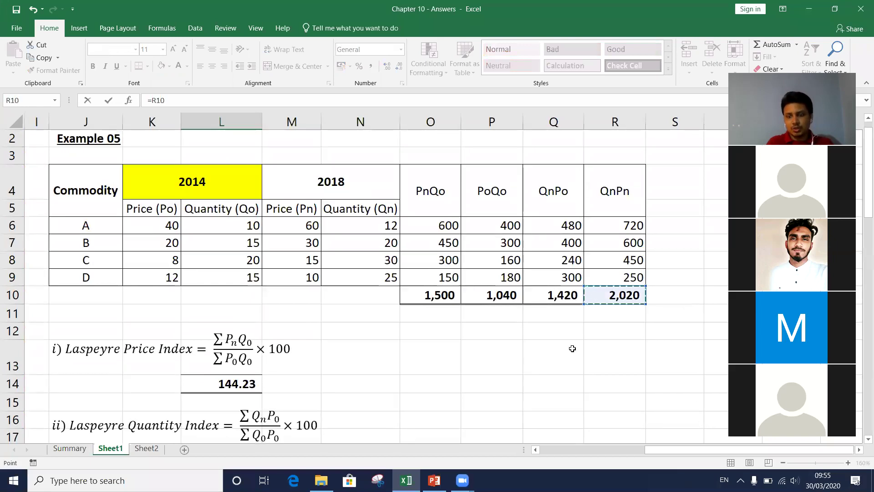
type("/")
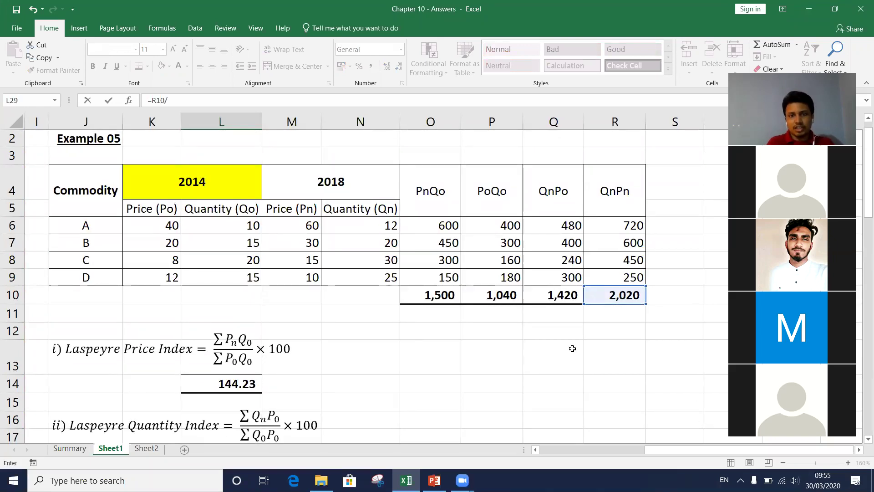
left_click(435, 295)
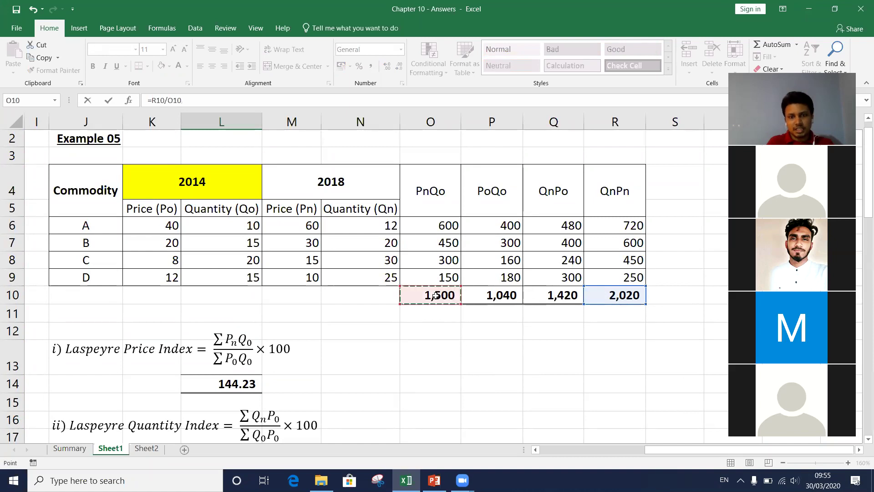
type("*100")
key("ctrl+Return")
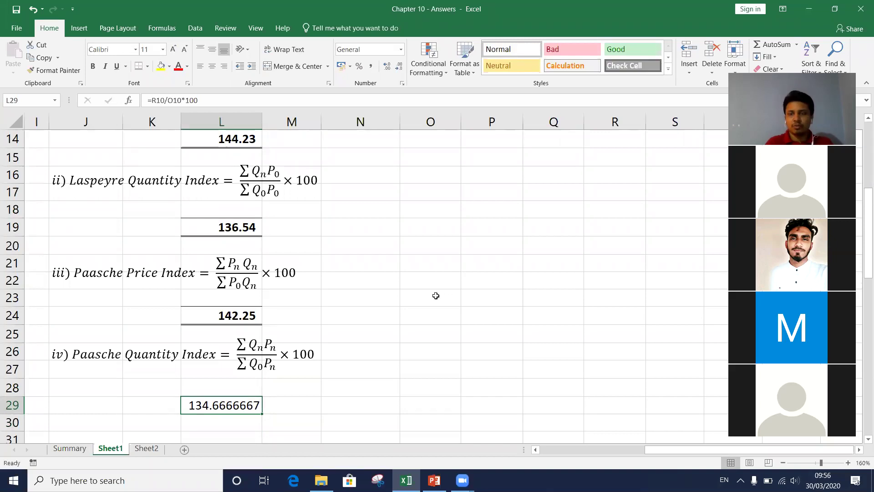
Step: Format the Paasche Quantity Index in L29 with the comma style, bold, and a top and double bottom border
key("alt+h")
key("k")
key("ctrl+b")
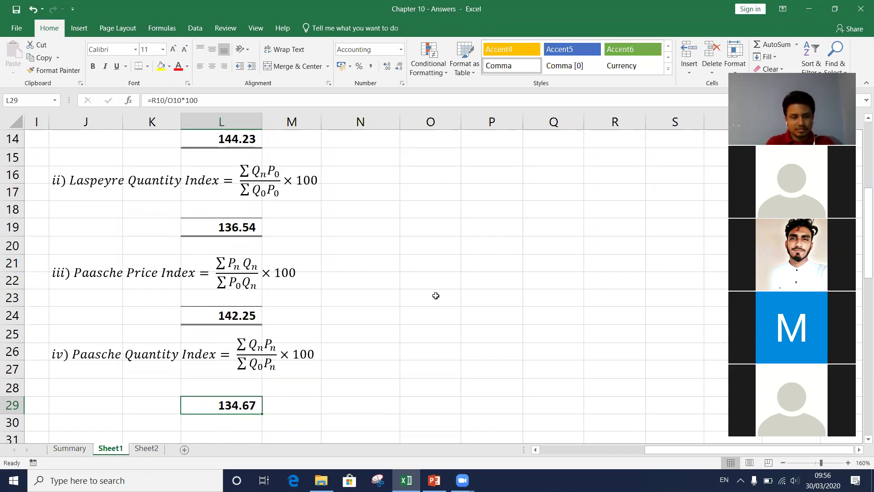
key("Left")
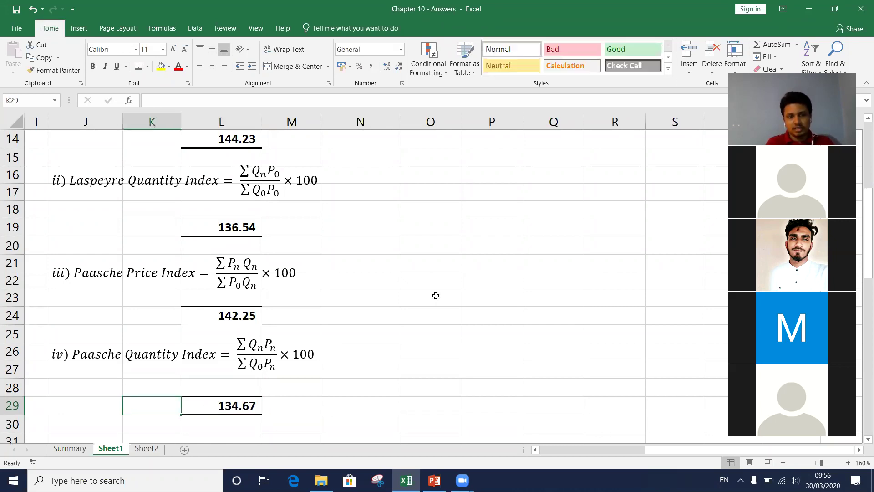
Step: Review the completed Example 05 table together with the Laspeyre and Paasche index formulas and their results
key("Left")
key("Left")
key("Up")
key("Right")
key("Up")
key("Up")
key("Up")
key("Up")
key("Up")
key("Up")
key("Up")
key("Up")
key("Up")
key("Up")
key("Up")
key("Up")
key("Up")
key("Up")
key("Up")
key("Up")
key("Up")
key("Up")
key("Up")
key("Up")
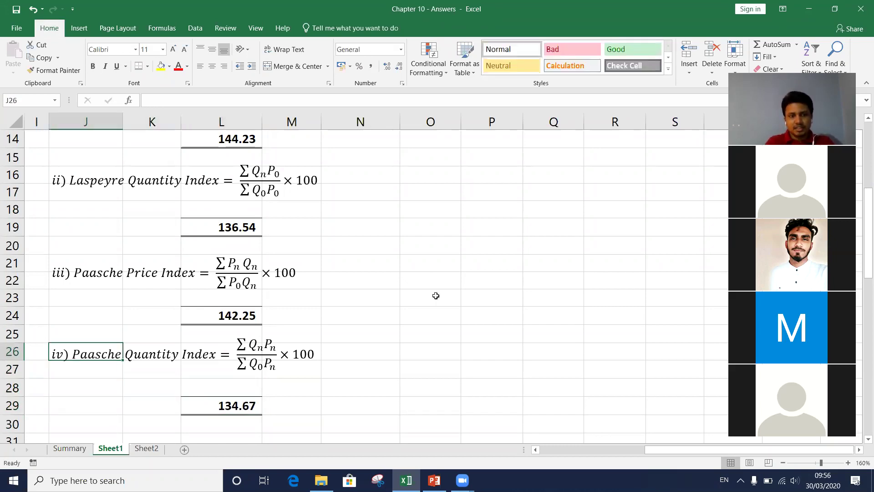
key("Up")
key("Up")
key("Up")
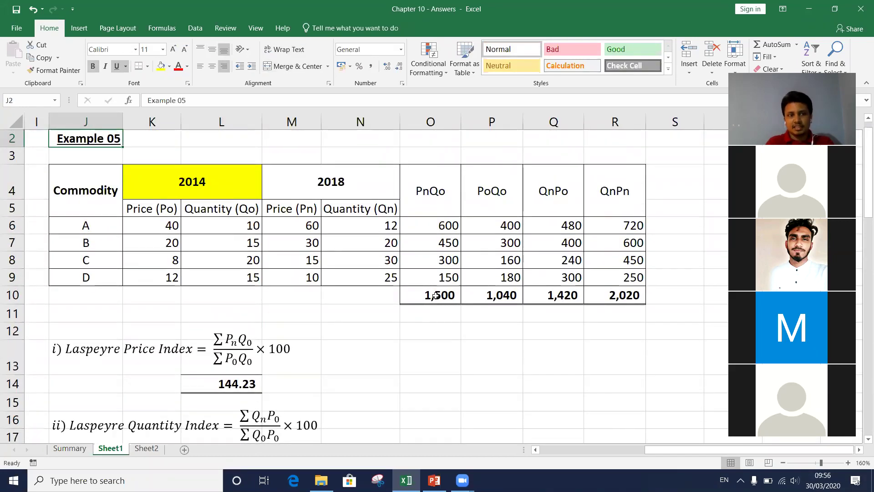
key("Up")
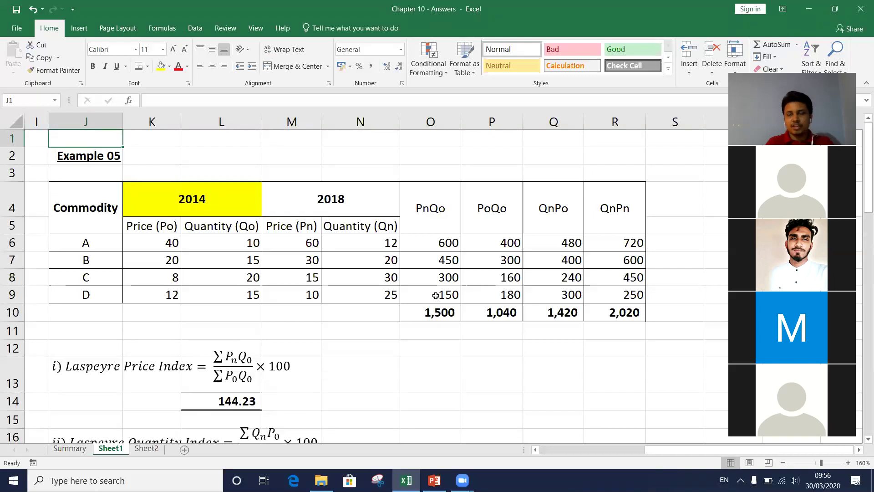
key("Down")
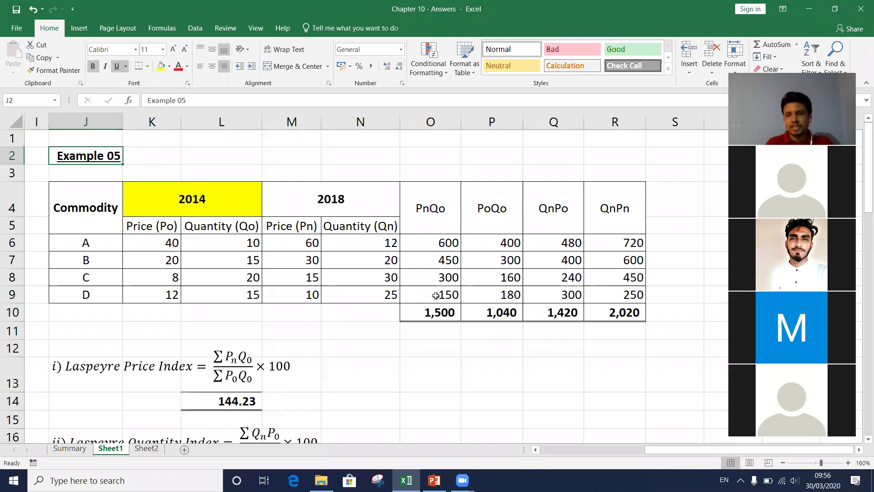
key("Down")
key("Down")
key("Down")
key("Down")
key("Down")
key("Down")
key("Down")
key("Down")
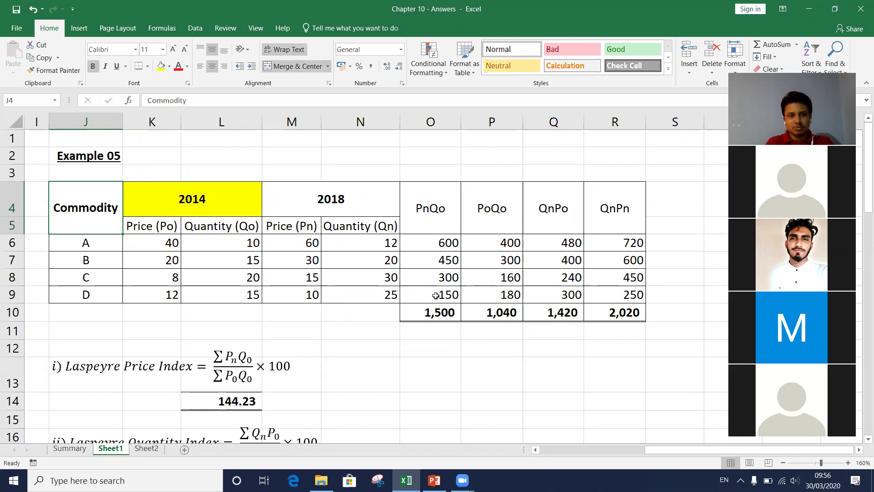
key("Down")
key("Down")
key("Down")
key("Down")
key("Down")
key("Down")
key("Down")
key("Down")
key("Down")
key("Down")
key("Down")
key("Down")
key("Down")
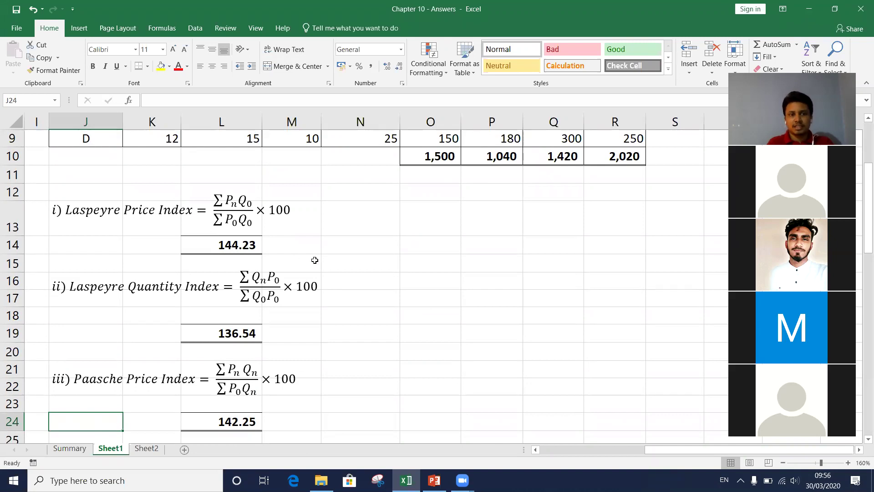
scroll(314, 258, "down", 1)
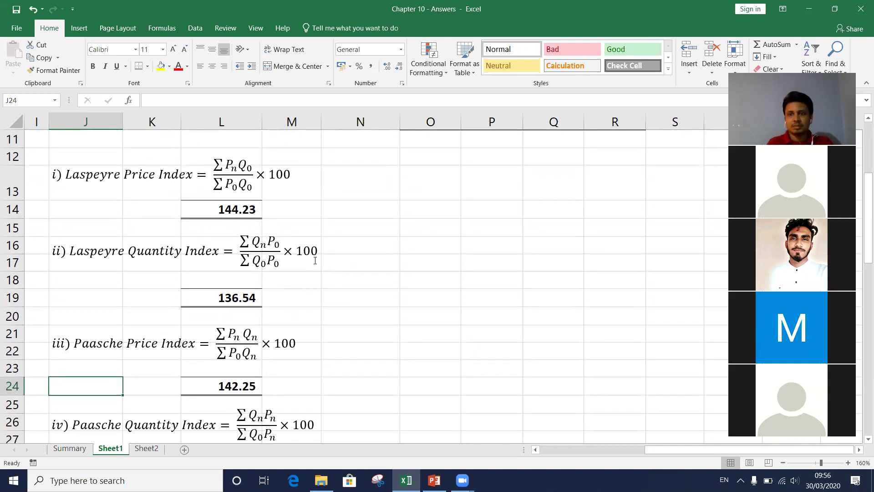
scroll(315, 260, "down", 1)
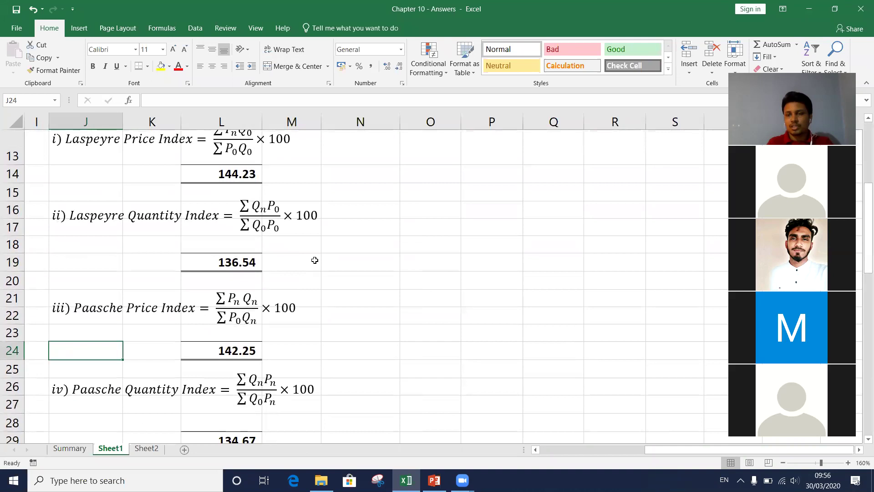
scroll(314, 260, "up", 1)
scroll(314, 260, "down", 2)
scroll(315, 260, "up", 3)
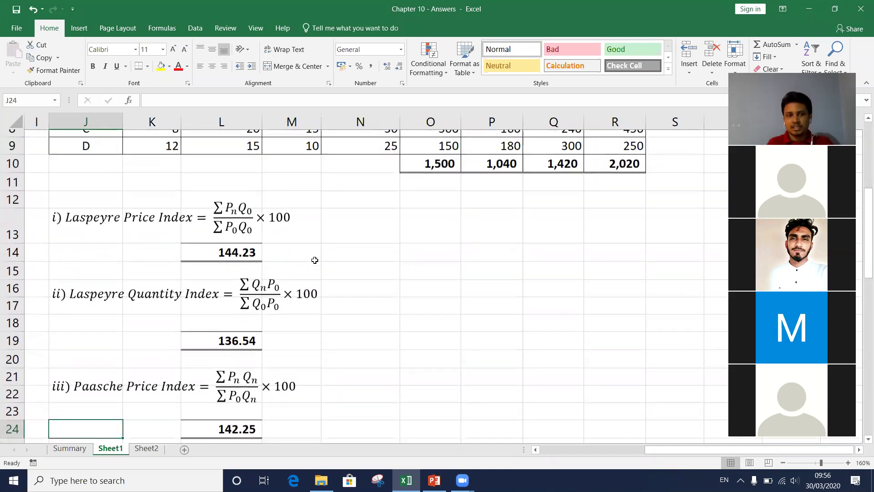
scroll(362, 244, "up", 3)
scroll(362, 244, "up", 1)
Step: Examine Example 05's price and quantity headings for 2014 and 2018, including the Price (Po) column and the Quantity (Qo) heading
left_click_drag(157, 209, 350, 207)
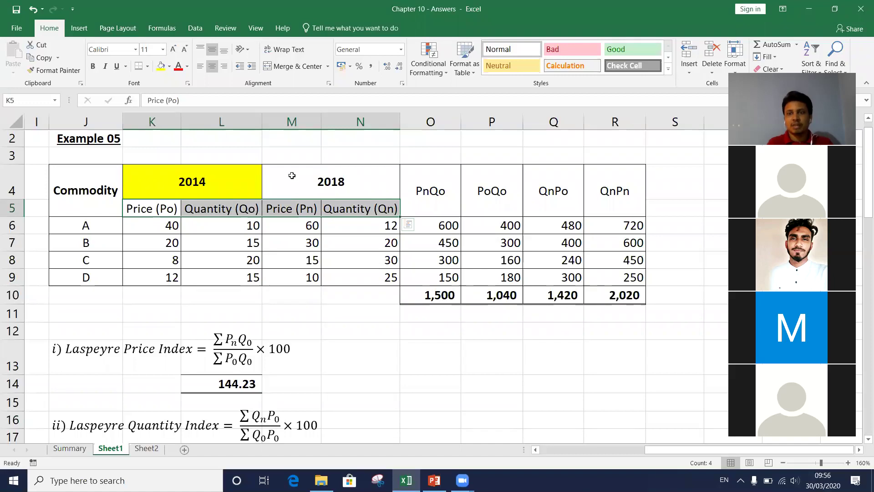
left_click_drag(152, 211, 150, 278)
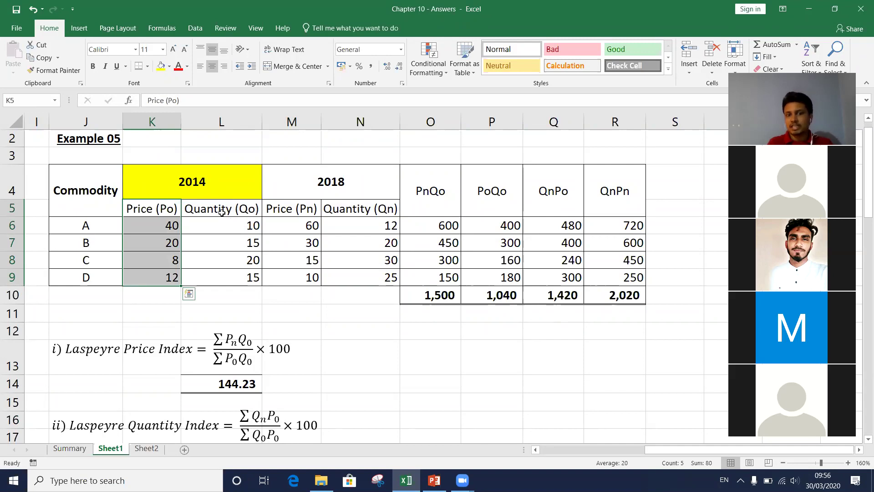
left_click(205, 210)
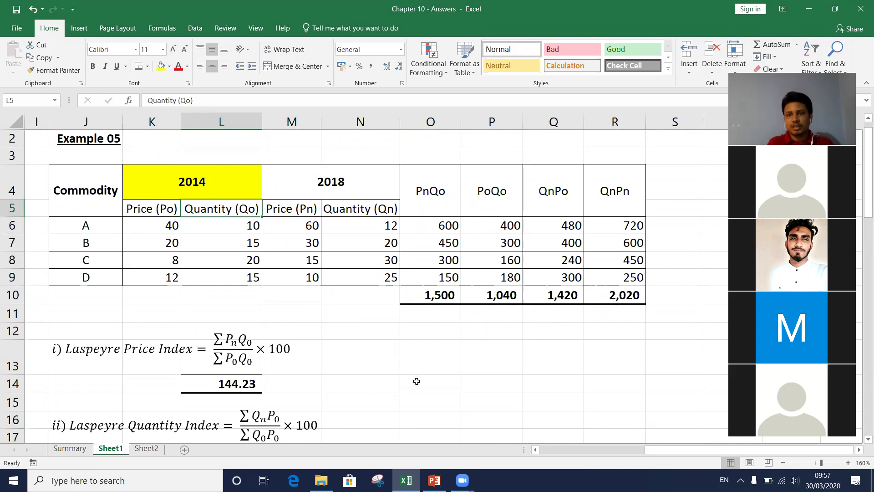
scroll(416, 380, "down", 1)
scroll(416, 381, "up", 1)
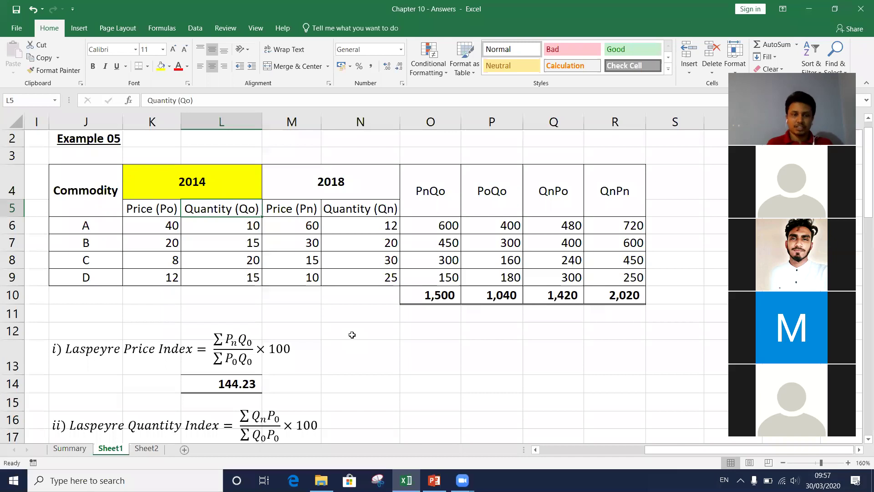
Step: Add an opening parenthesis after the 2016 Quantity heading in K35 of the Example 06 table
left_click(138, 296)
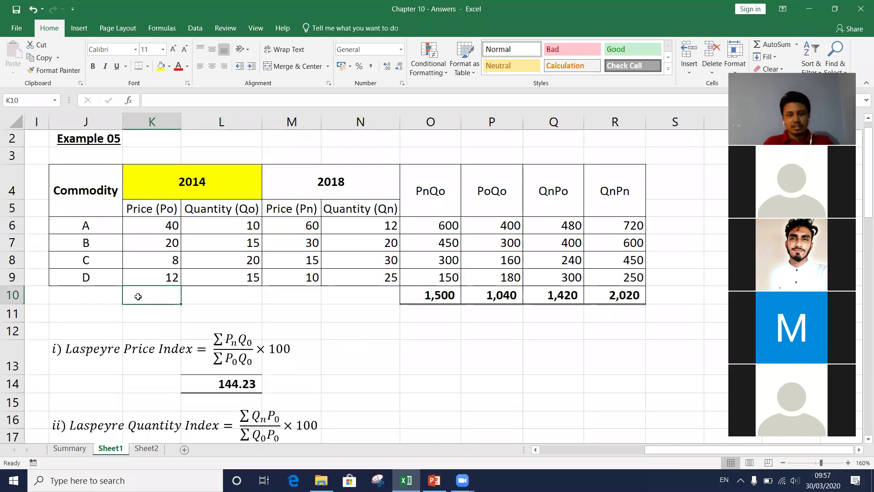
key("Left")
key("Down")
key("Down")
key("Down")
key("Down")
key("Down")
key("Down")
key("Down")
key("Down")
key("Down")
key("Down")
key("Down")
key("Down")
key("Down")
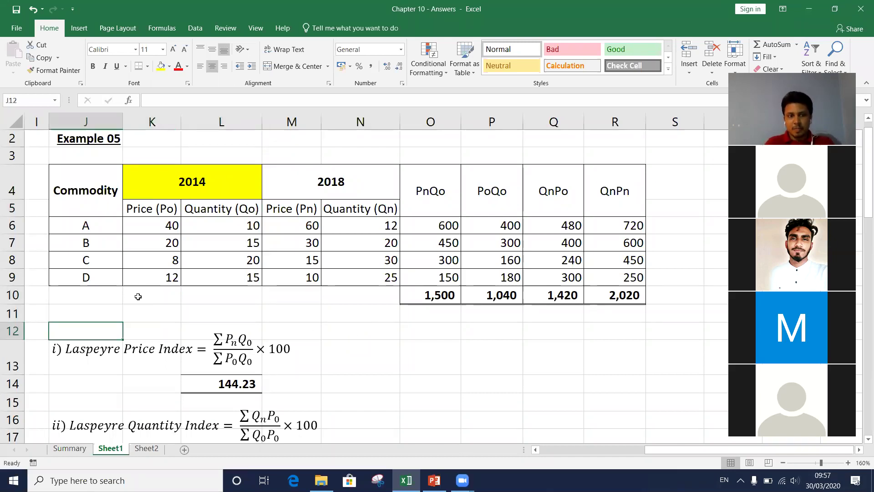
key("Down")
key("Down")
key("Down")
key("Down")
key("Down")
key("Down")
key("Down")
key("Down")
key("Down")
key("Down")
key("Down")
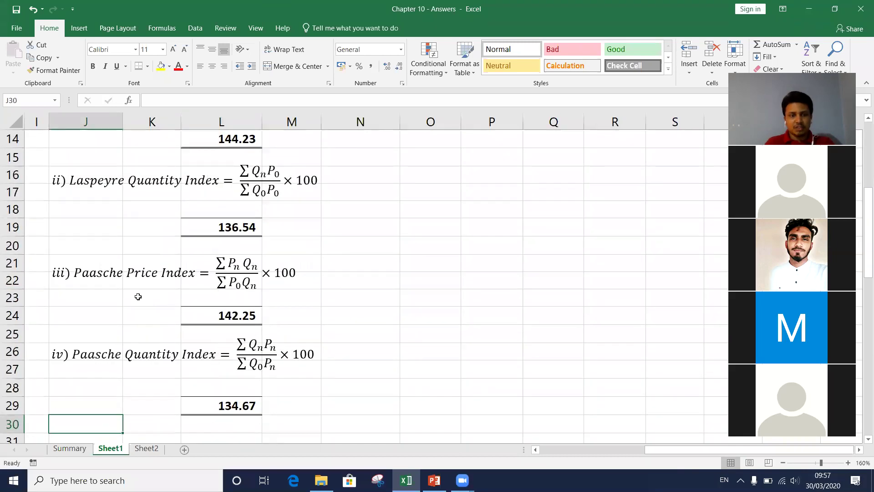
key("Down")
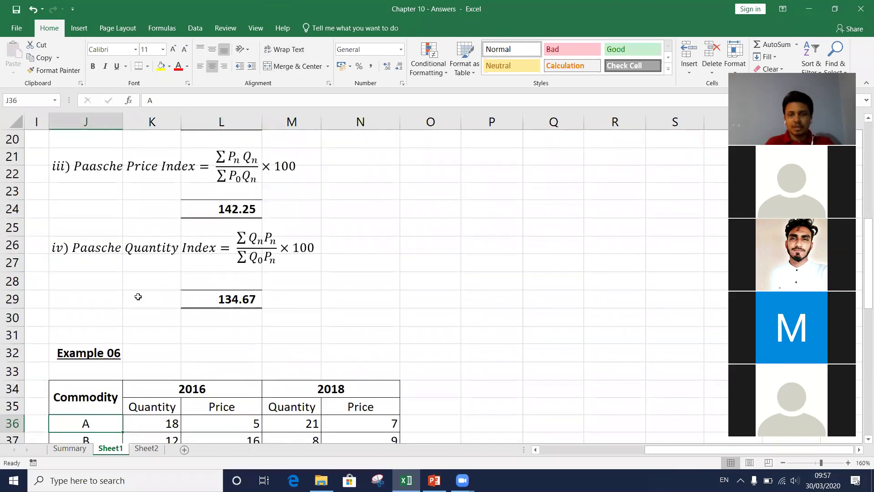
key("Down")
key("Down")
key("Down")
key("Down")
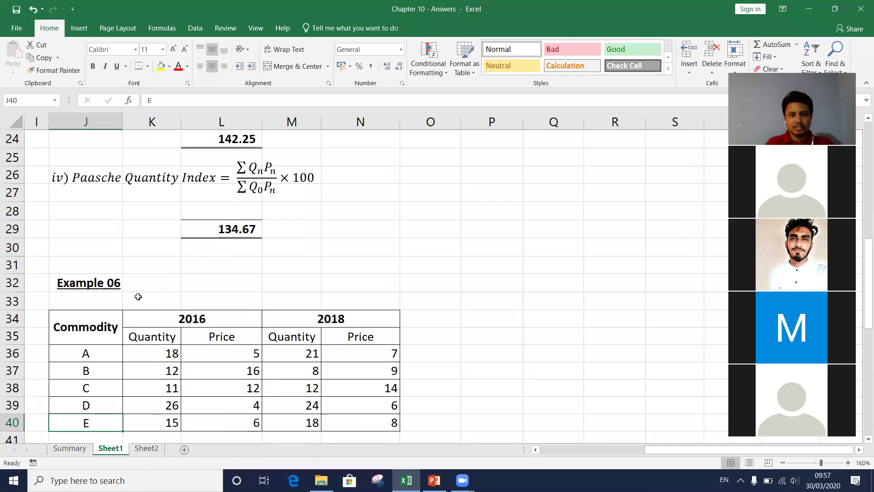
key("Right")
key("Up")
key("Up")
key("Up")
key("Up")
key("Up")
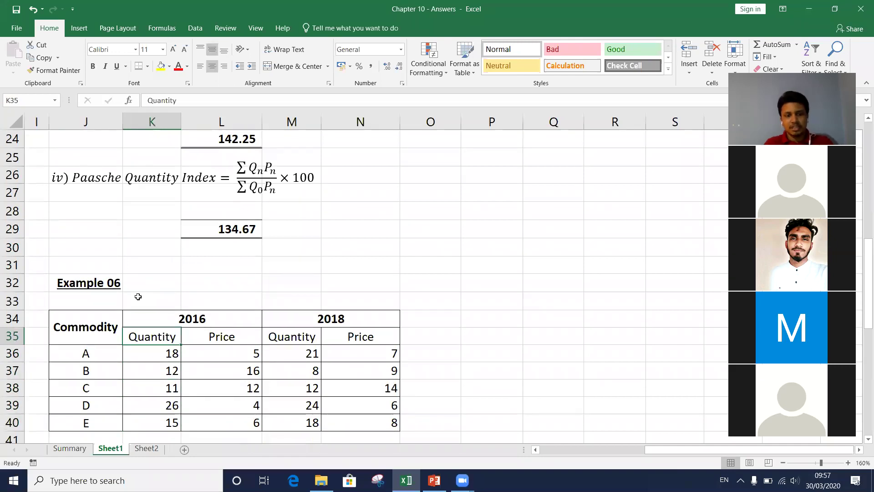
key("F2")
type("(")
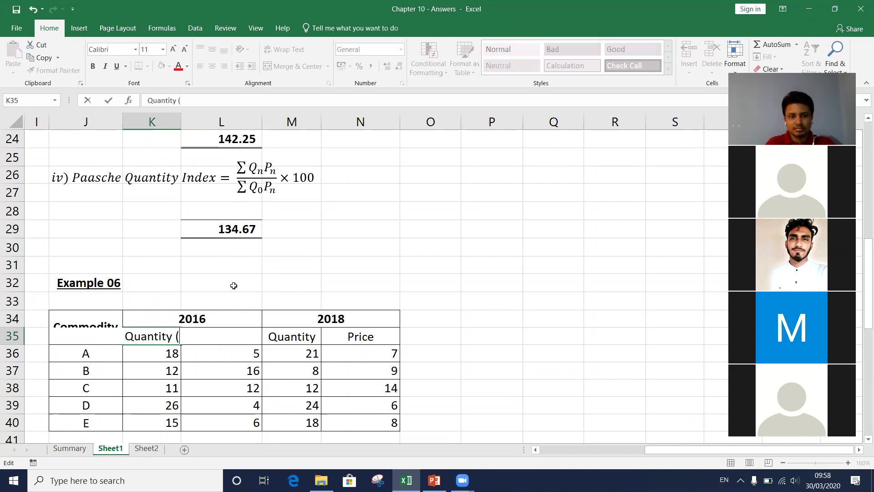
left_click(233, 286)
Step: Check Example 06's base year on the PowerPoint slide and fill the 2016 heading in the Excel table with yellow
key("alt+Tab")
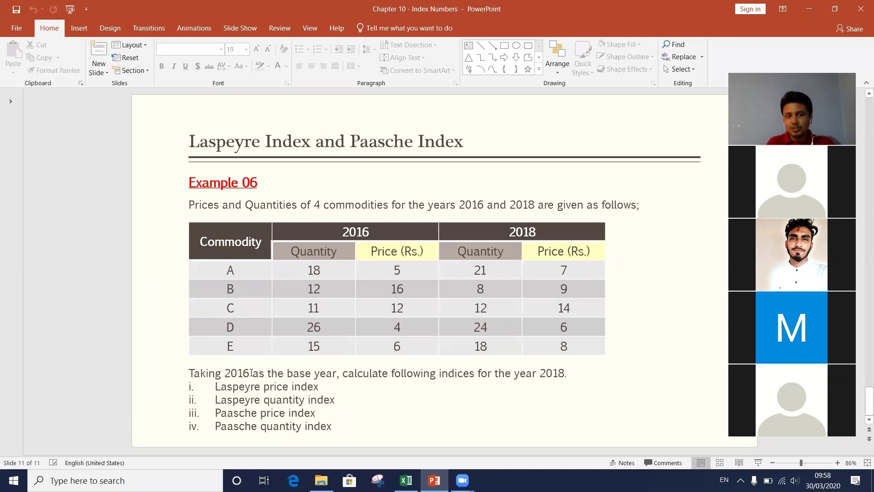
key("alt+Tab")
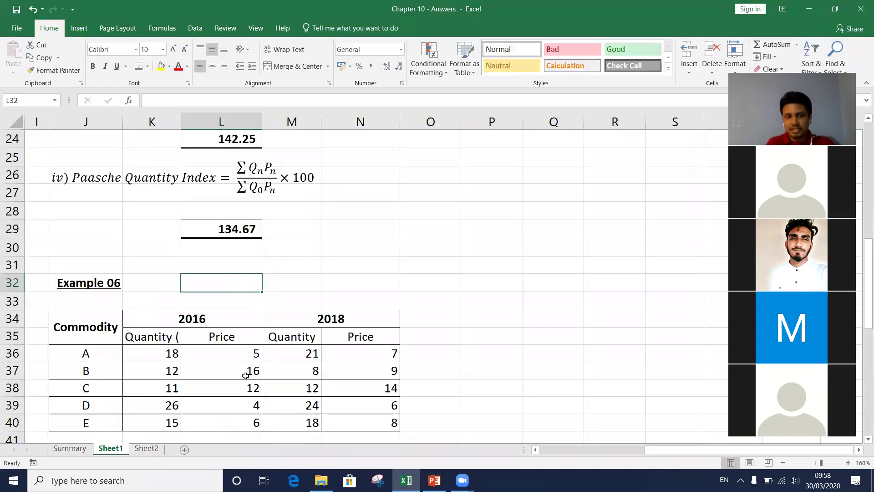
left_click(200, 320)
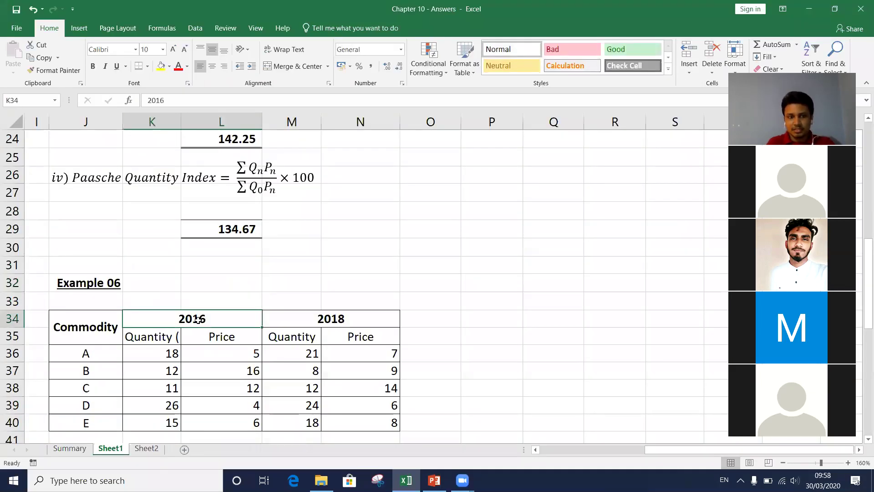
left_click(160, 66)
Step: Complete the 2016 quantity heading in K35 as "Quantity (Qo)" and fit the column width to it
key("Down")
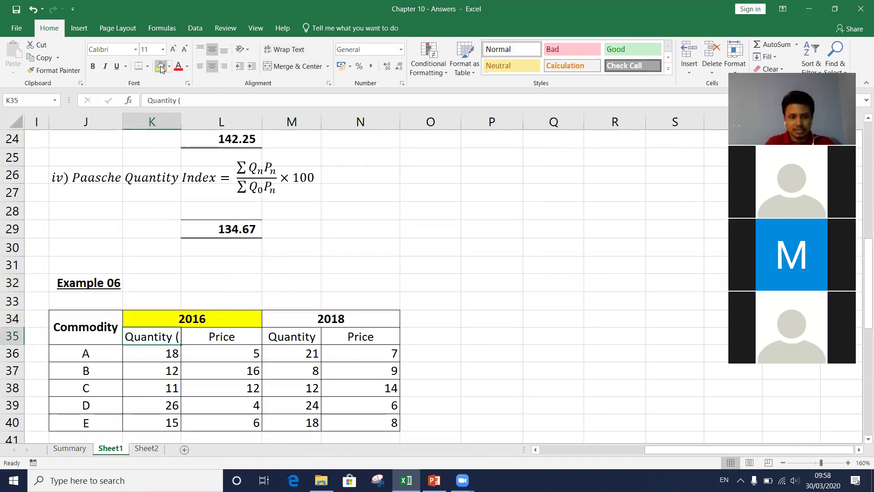
key("F2")
type("Q")
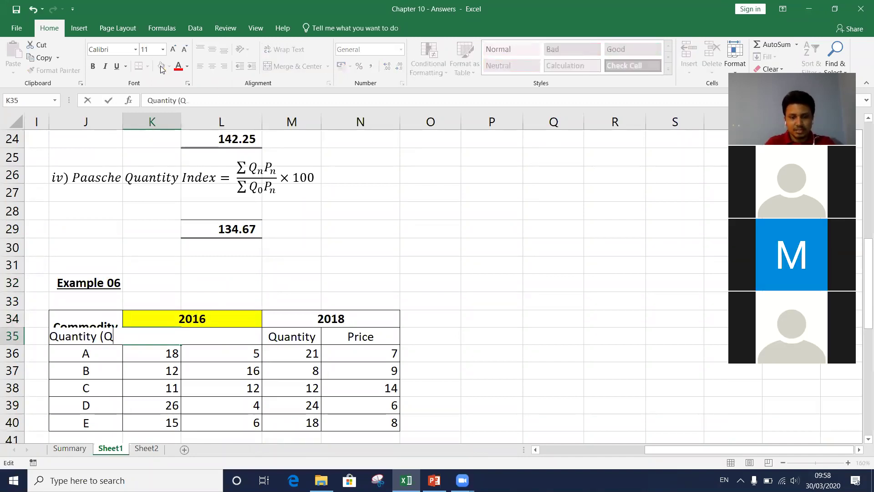
type("o)")
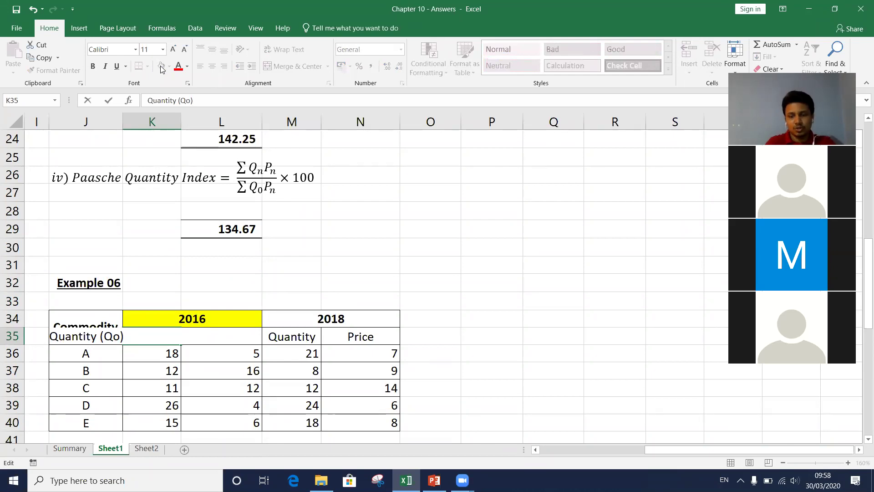
key("ctrl+Return")
key("alt")
key("o")
key("i")
Step: Extend the 2016 price heading in L35 of the Example 06 table to "Price (Po)"
key("Right")
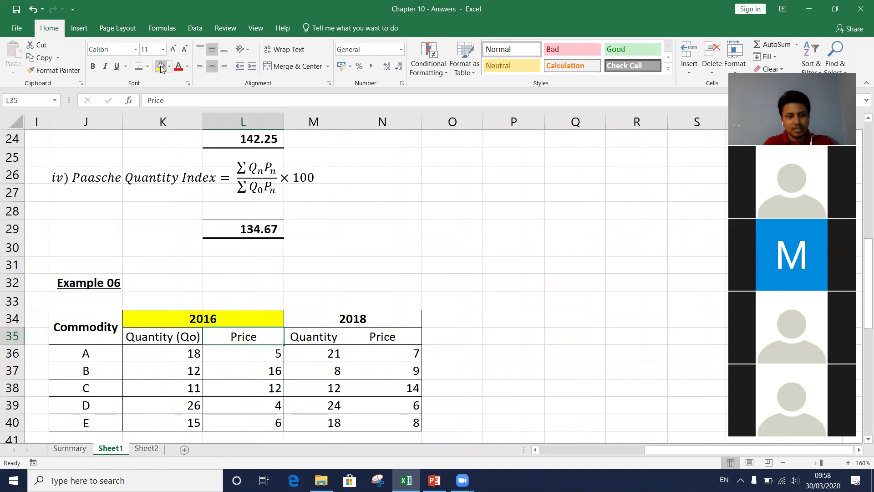
key("F2")
type("(Po)")
key("Tab")
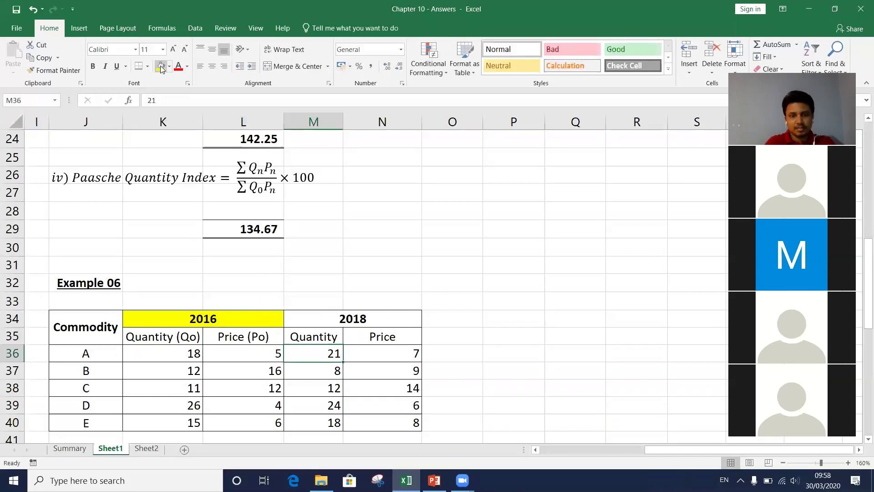
Step: Change the 2018 quantity heading in M35 to "Quantity (Qn)" and fit the column width to it
key("F2")
type("(")
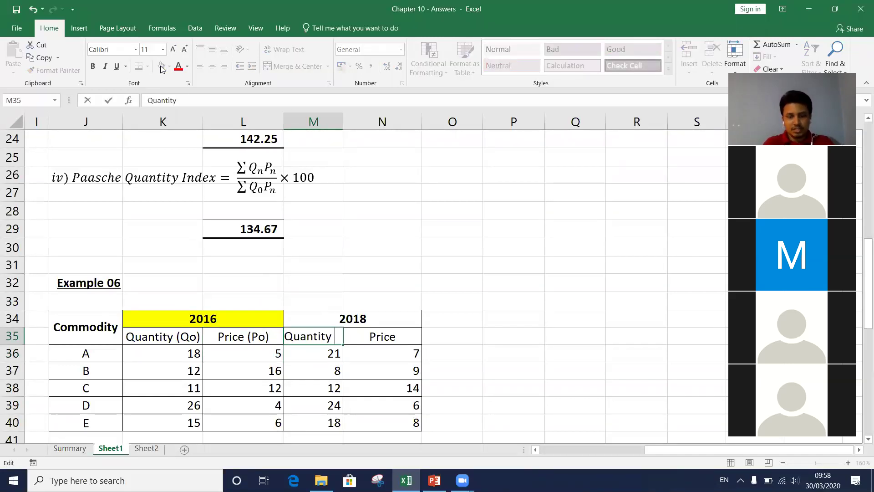
type("Qn)")
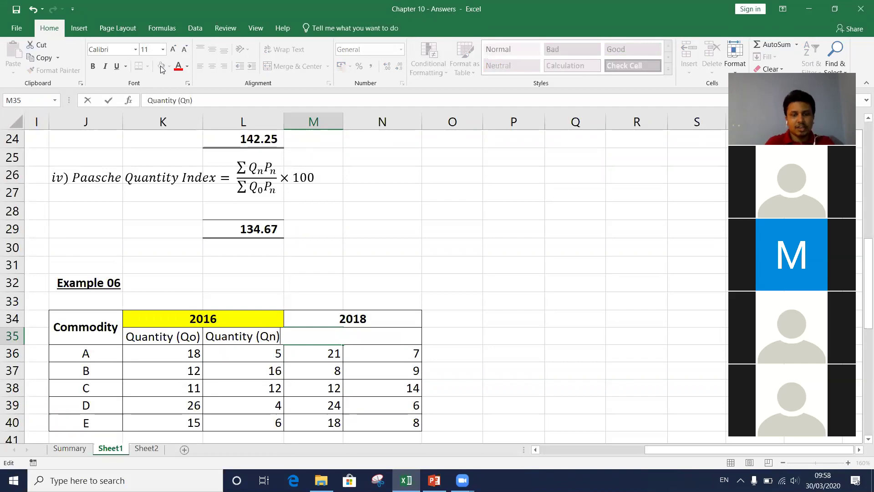
key("Return")
key("Up")
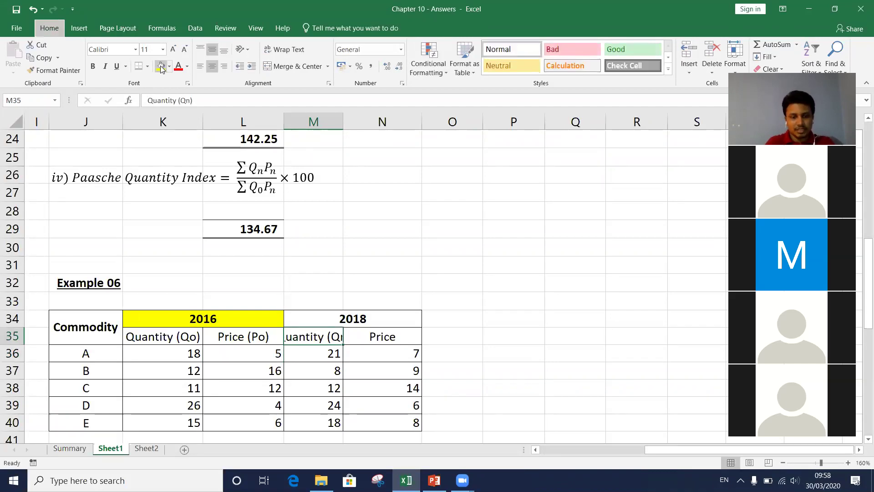
key("alt+h")
key("o")
key("i")
Step: Extend the 2018 price heading in N35 of the Example 06 table to "Price (Pn)"
key("Right")
key("F2")
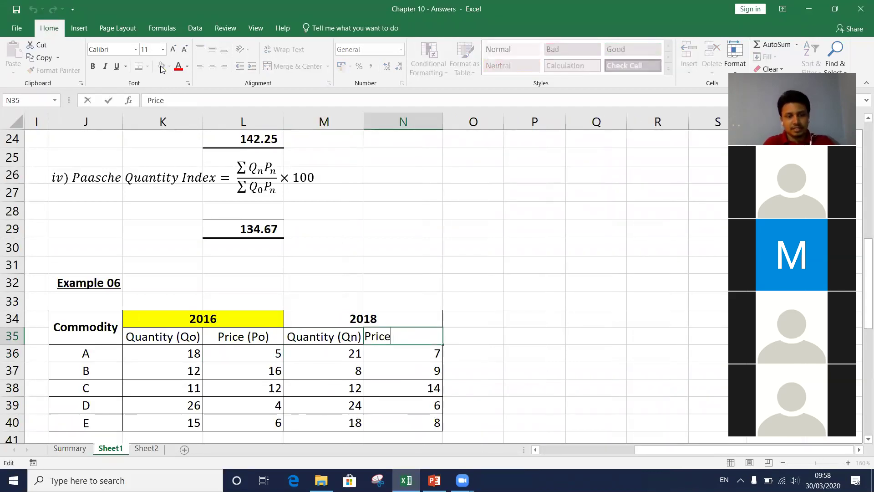
type("(P")
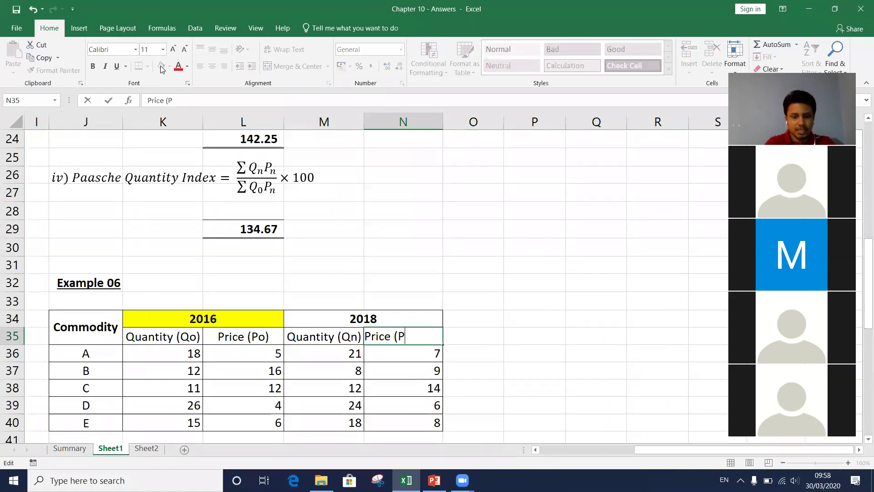
type("n)")
key("Return")
Step: Check the quantity and price headings under 2016 and 2018 in the Example 06 table
key("Up")
key("Left")
key("Left")
key("Left")
key("Right")
key("Left")
key("Up")
key("Up")
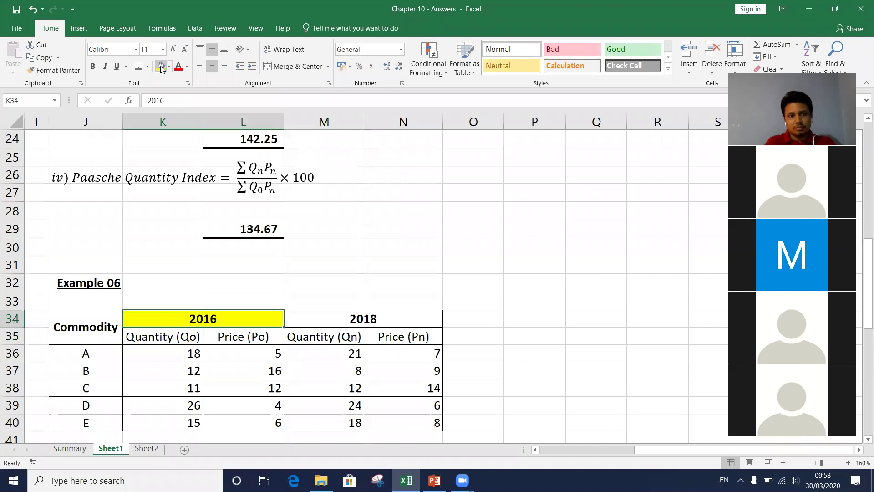
key("Left")
key("Right")
key("Down")
key("Down")
key("Up")
key("Up")
Step: Review Example 05's Laspeyre and Paasche index formulas and its commodity table with the product columns
key("Up")
key("Up")
key("Up")
key("Up")
key("Up")
key("Up")
key("Up")
key("Up")
key("Up")
key("Up")
key("Up")
key("Up")
key("Up")
key("Up")
key("Up")
key("Up")
key("Up")
key("Up")
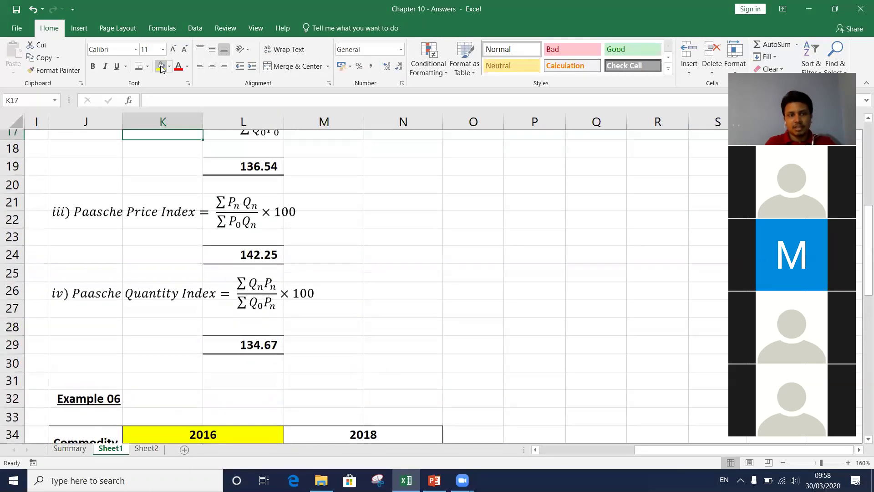
key("Up")
key("Up")
key("Up")
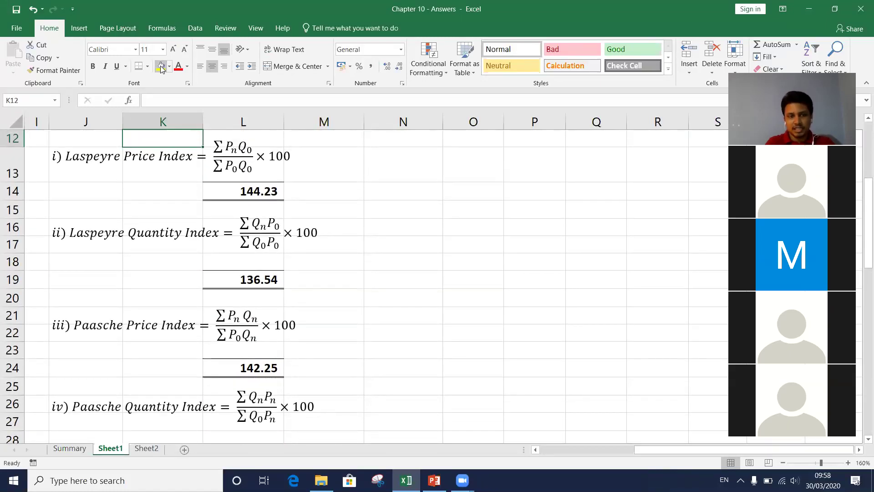
scroll(358, 193, "up", 2)
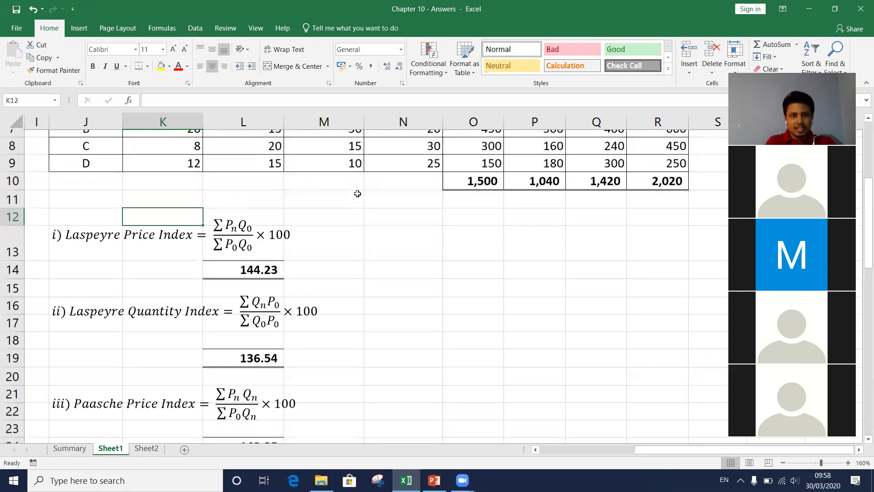
scroll(357, 193, "up", 2)
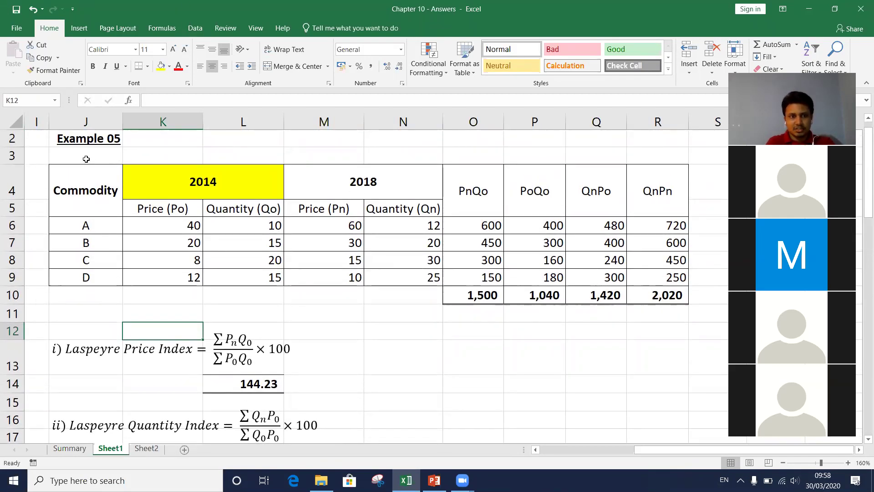
Step: Clear the blue fill from the empty cells in columns E and F beside the Example 01 and 02 tables, then return to cell A1
scroll(86, 159, "left", 3)
scroll(84, 161, "left", 3)
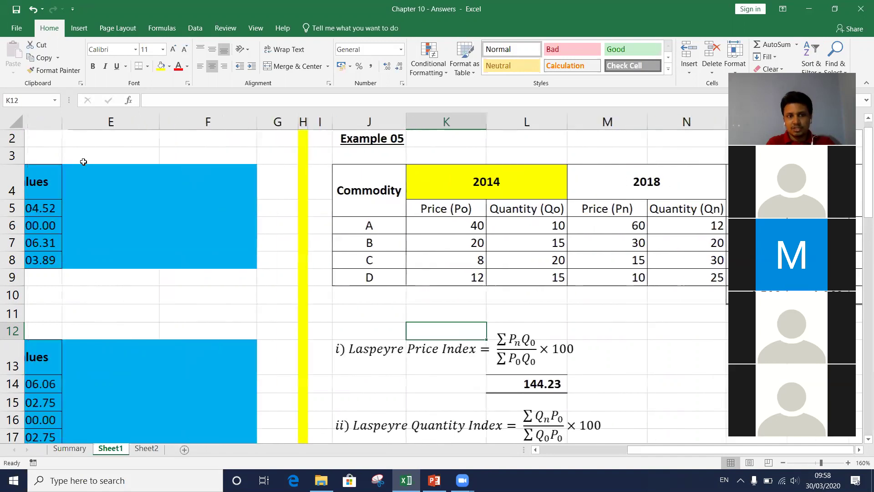
scroll(83, 162, "left", 3)
left_click_drag(359, 170, 443, 436)
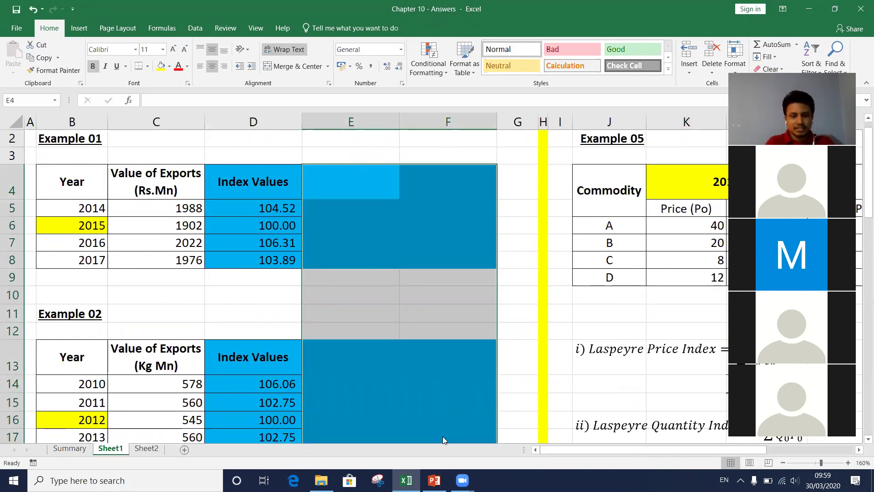
key("ctrl+z")
key("Left")
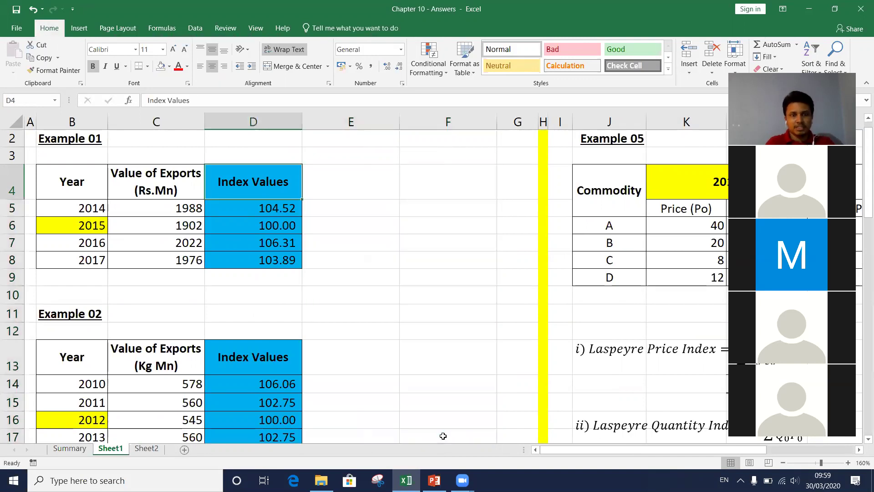
key("Left")
key("Left")
key("Left")
key("Up")
key("Up")
key("Up")
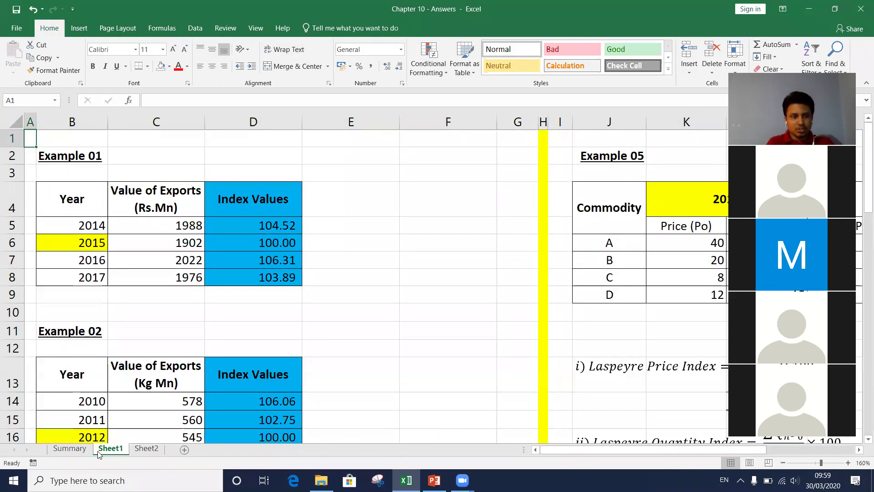
Step: Open the Summary sheet, deselect the diagram and show the index formula chart from the start of the sheet
left_click(76, 448)
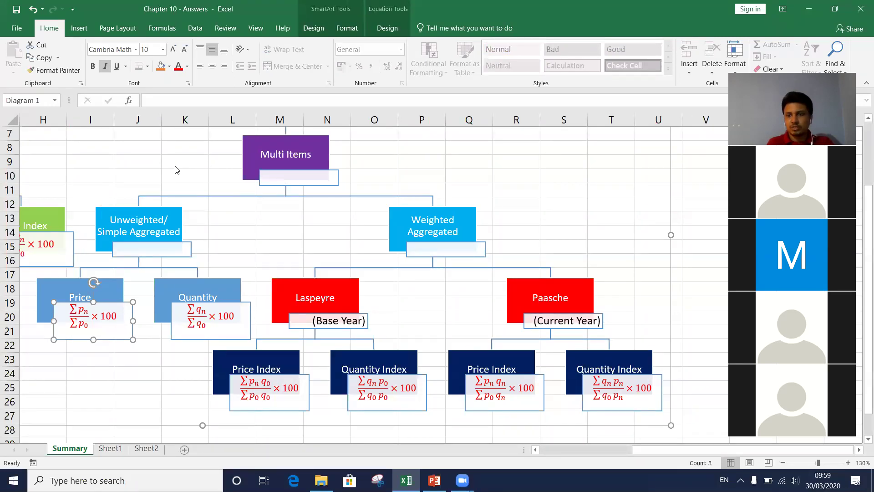
left_click(93, 432)
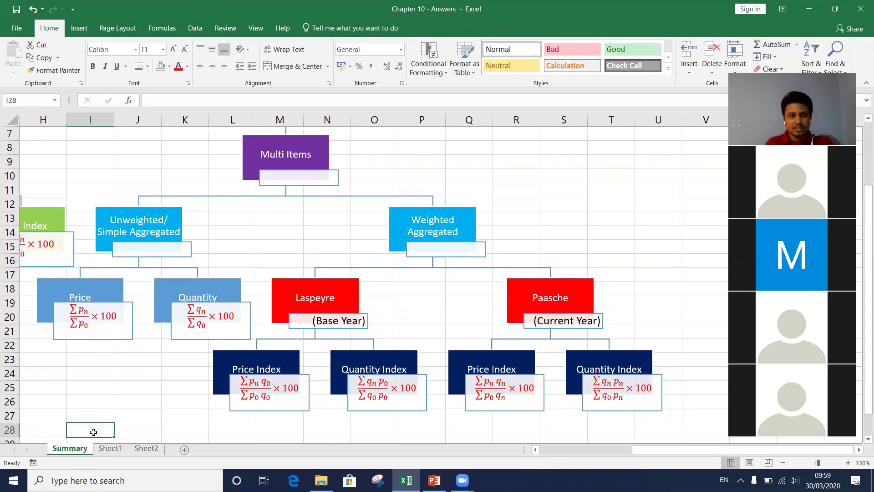
key("ctrl+Home")
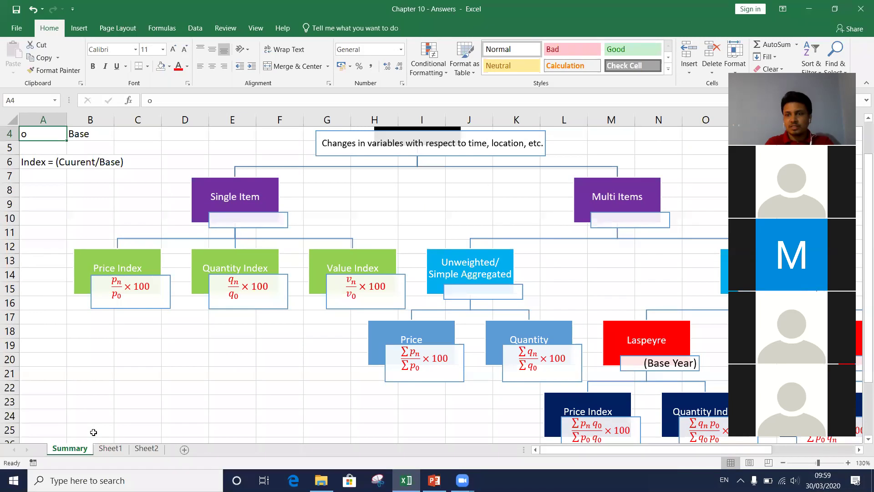